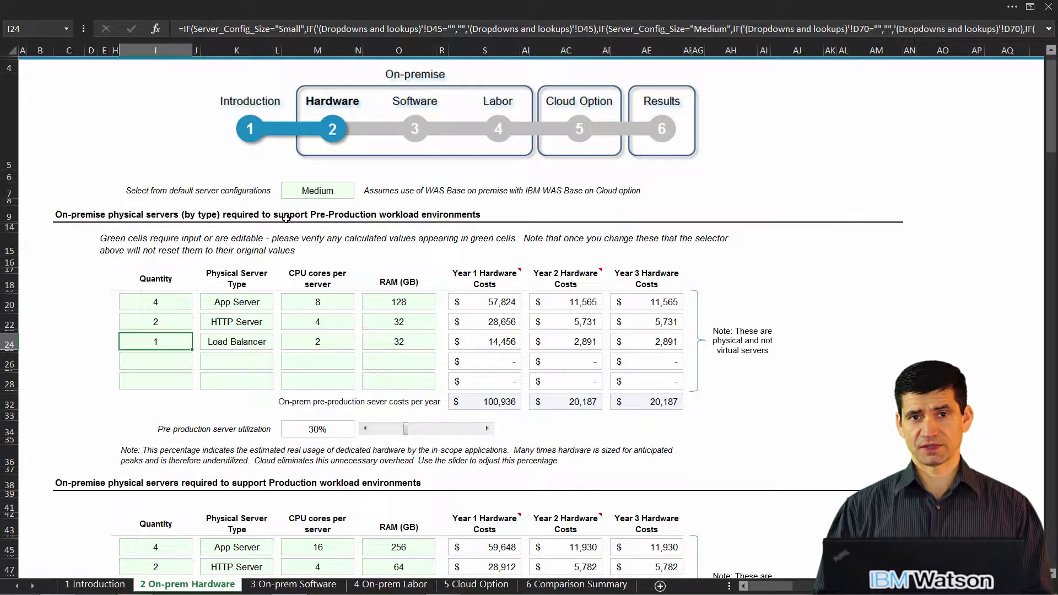
# Choose Large as the default server configuration.
pyautogui.click(333, 196)
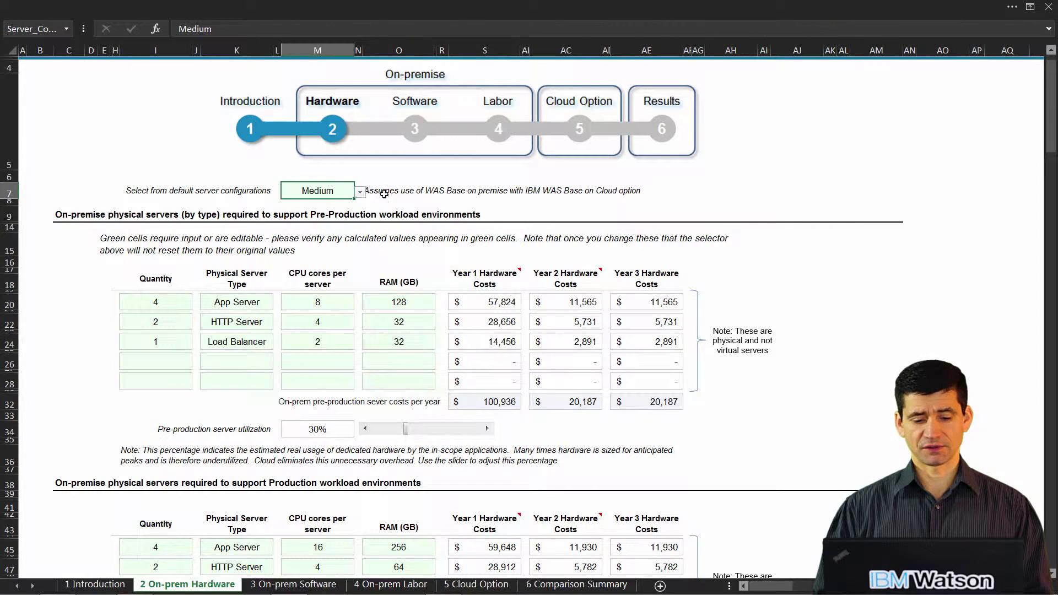
pyautogui.click(361, 192)
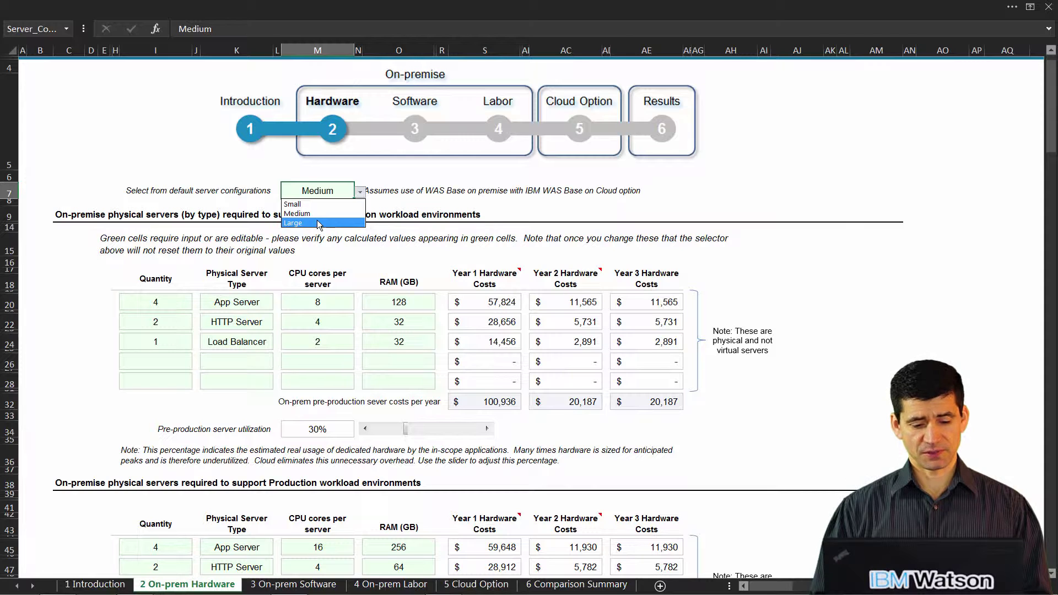
pyautogui.click(317, 223)
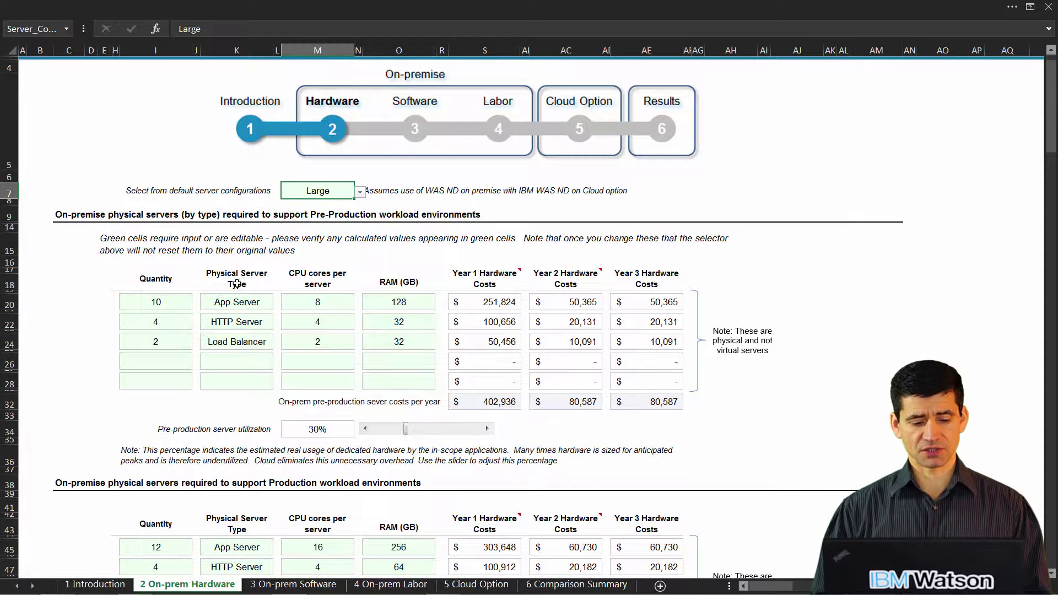
# Examine the App Server row of the Pre-Production table, from quantity, CPU cores and RAM to the three yearly hardware costs.
pyautogui.click(175, 303)
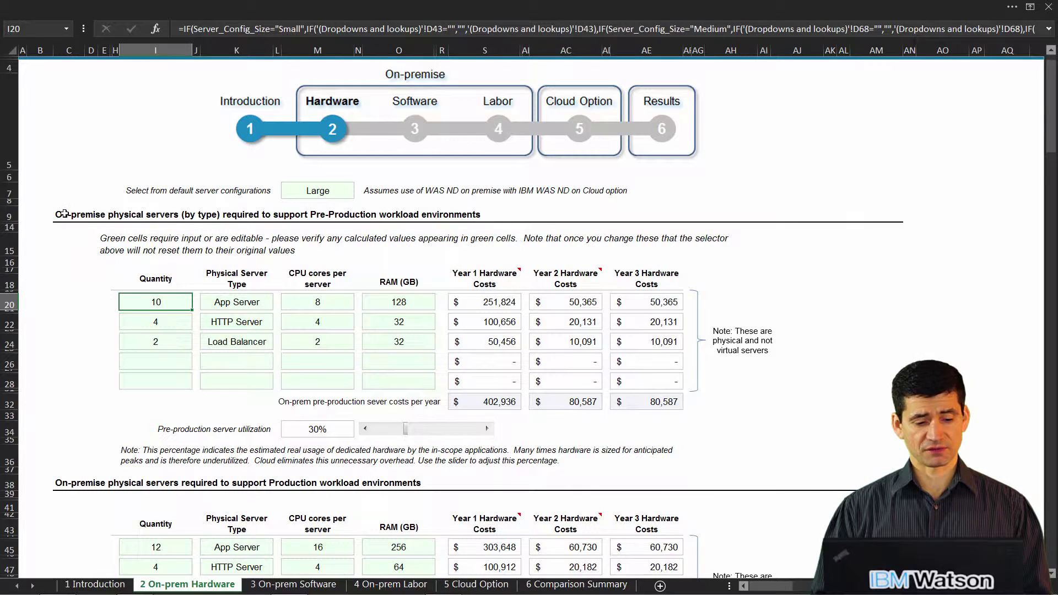
pyautogui.moveTo(66, 215); pyautogui.dragTo(467, 218)
pyautogui.click(155, 304)
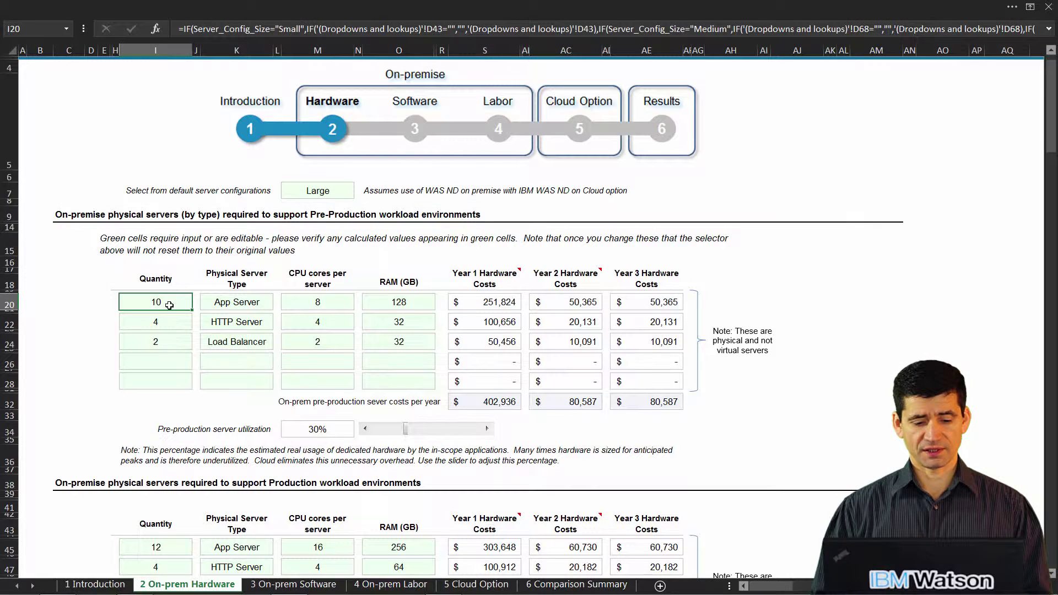
pyautogui.click(247, 302)
pyautogui.click(327, 302)
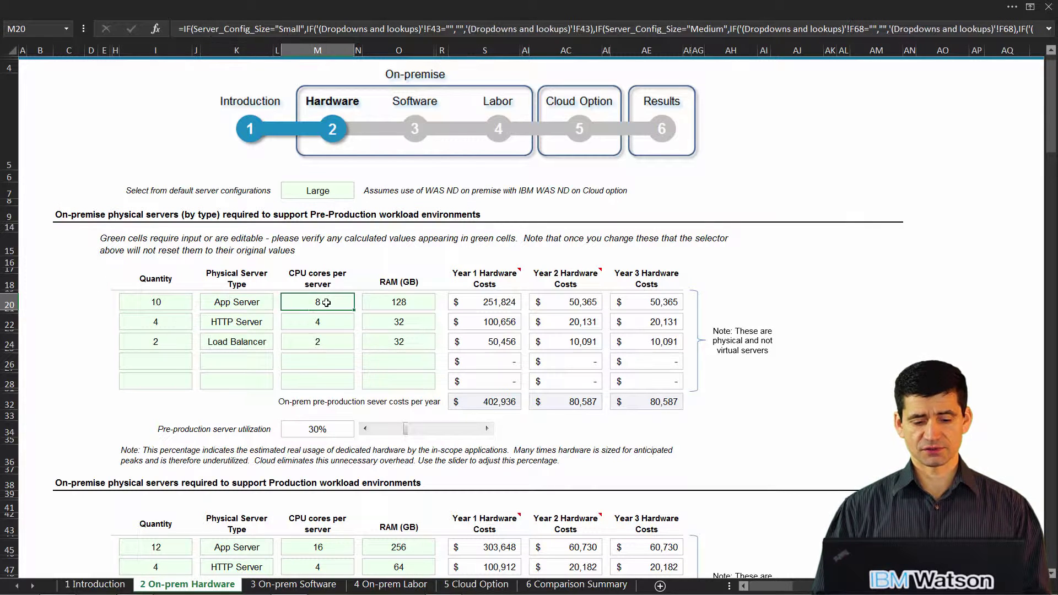
pyautogui.click(409, 303)
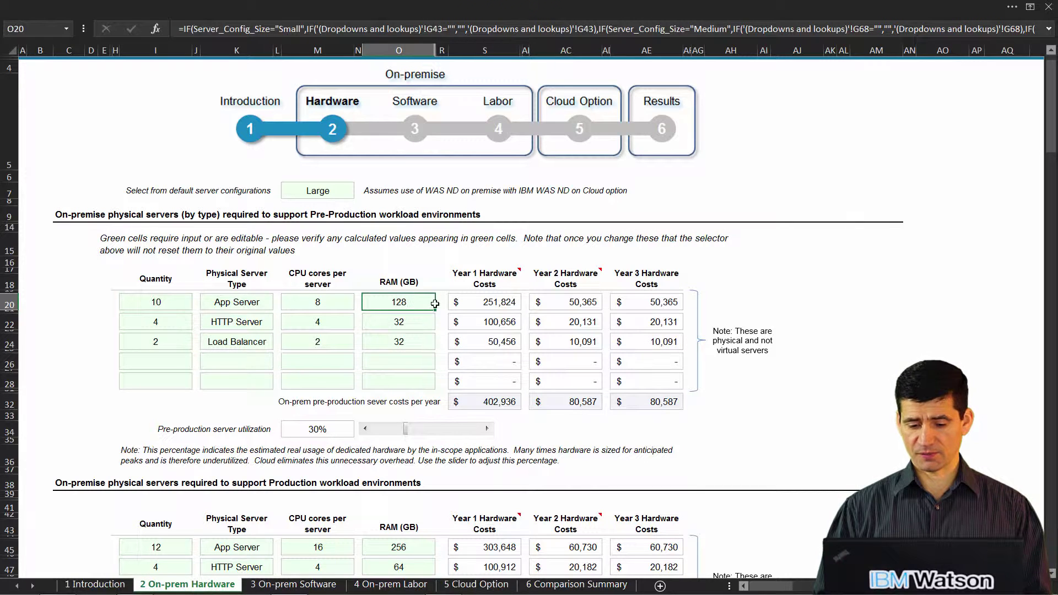
pyautogui.moveTo(503, 302); pyautogui.dragTo(647, 308)
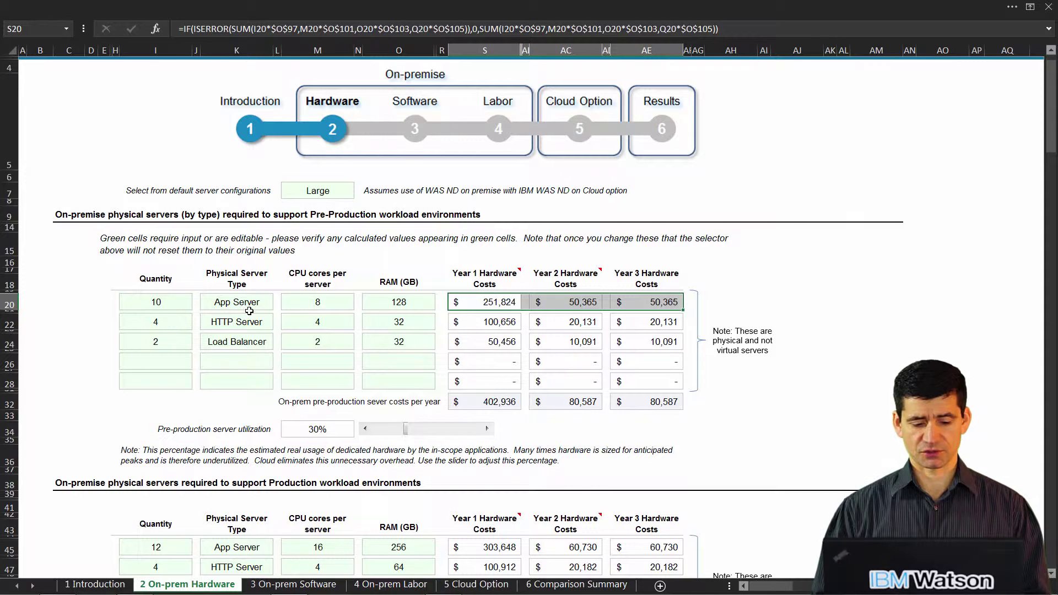
# Set the Pre-Production HTTP Server row to quantity 3, 2 CPU cores per server and 16 GB RAM.
pyautogui.click(170, 322)
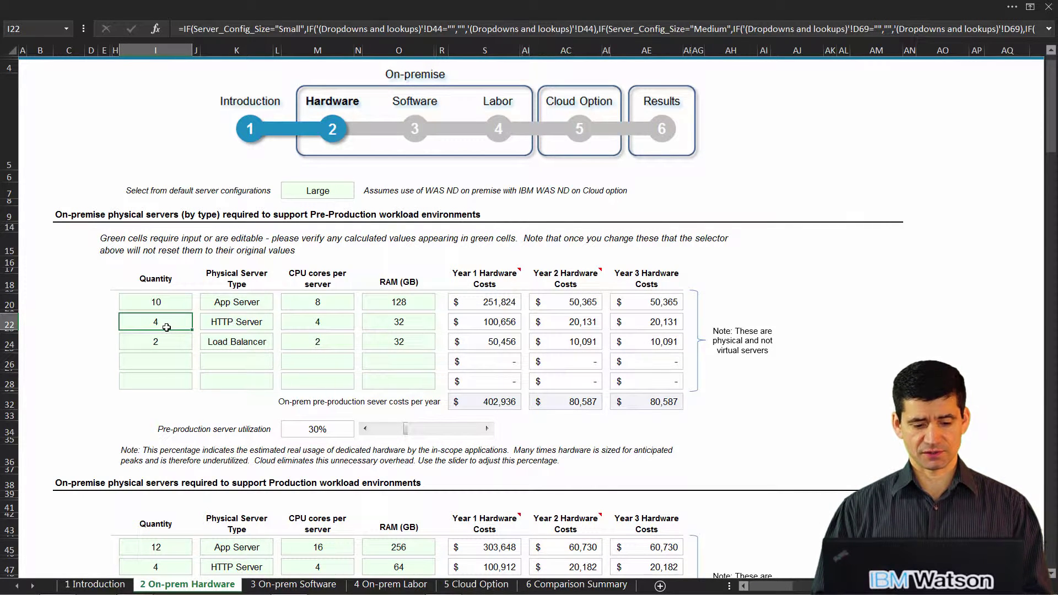
pyautogui.write('3')
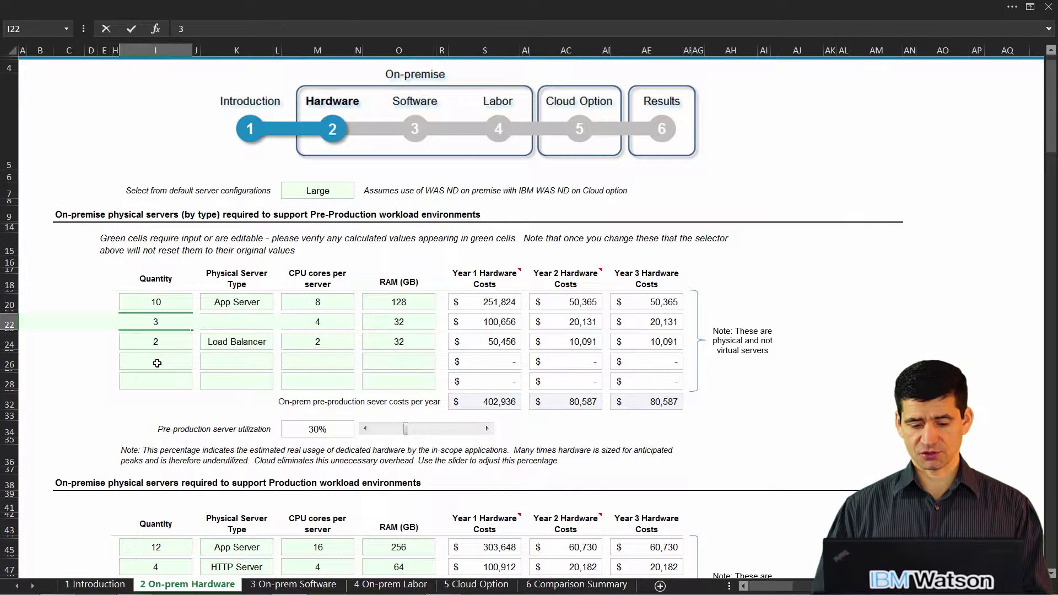
pyautogui.press('Tab')
pyautogui.press('Tab')
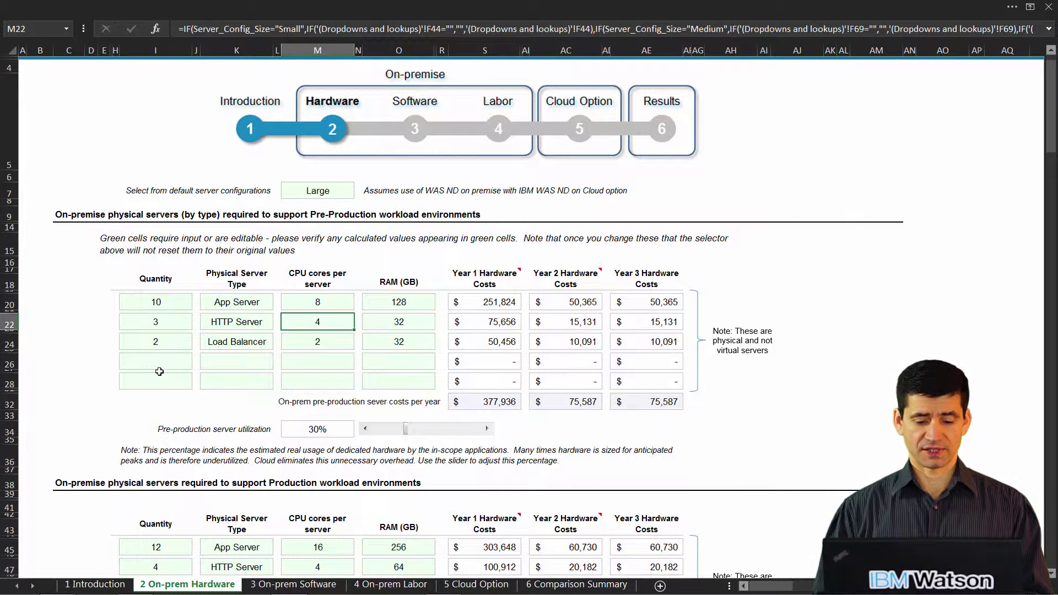
pyautogui.write('2')
pyautogui.press('Tab')
pyautogui.press('Tab')
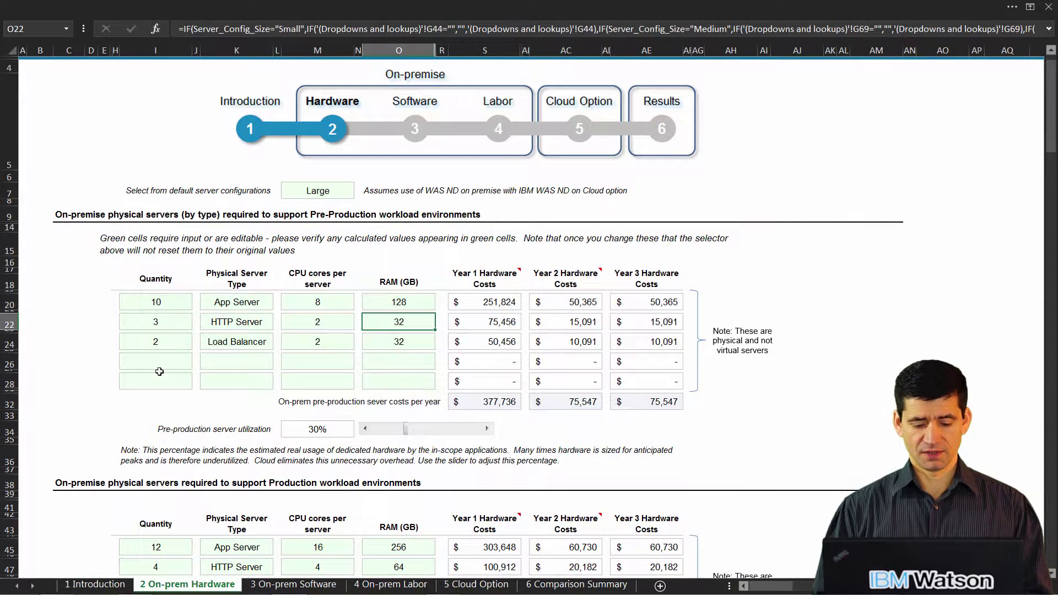
pyautogui.write('16')
pyautogui.press('Return')
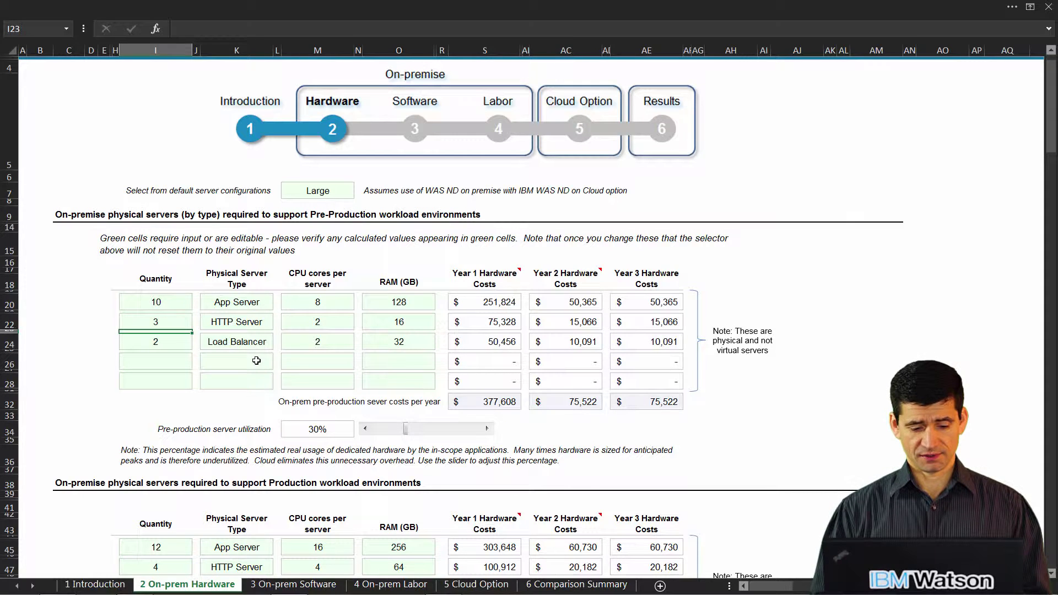
# Set the Pre-Production Load Balancer quantity to 1 and check its CPU cores and RAM.
pyautogui.press('Down')
pyautogui.write('1')
pyautogui.hotkey('ctrl', 'Return')
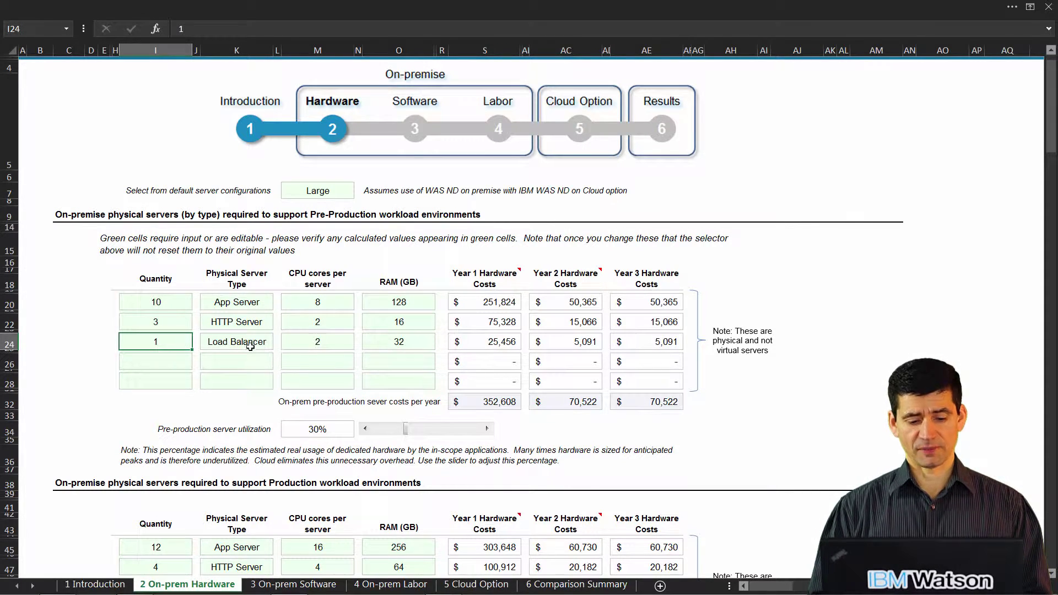
pyautogui.click(333, 344)
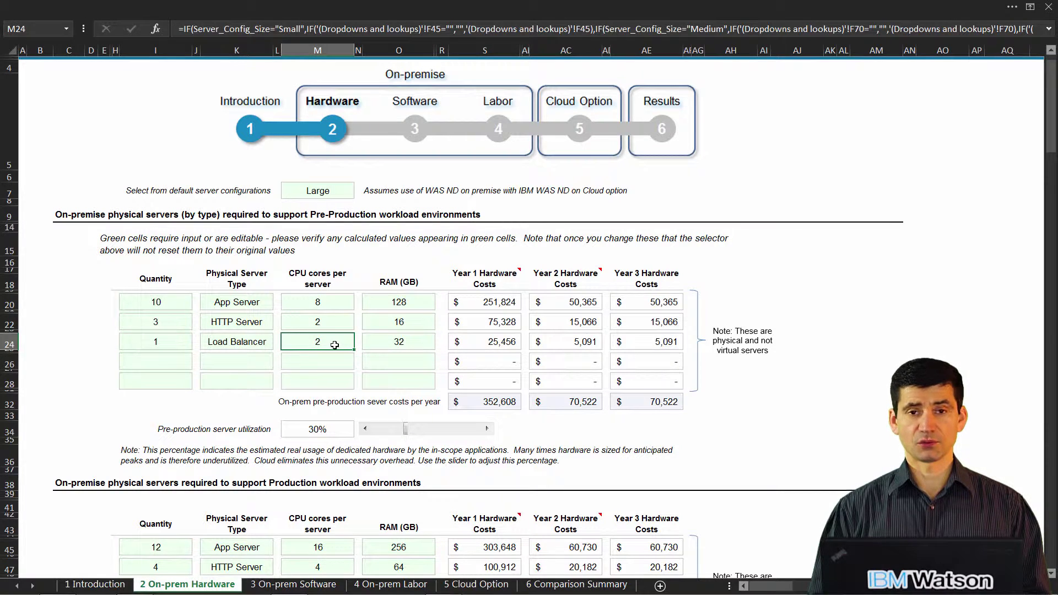
pyautogui.click(415, 342)
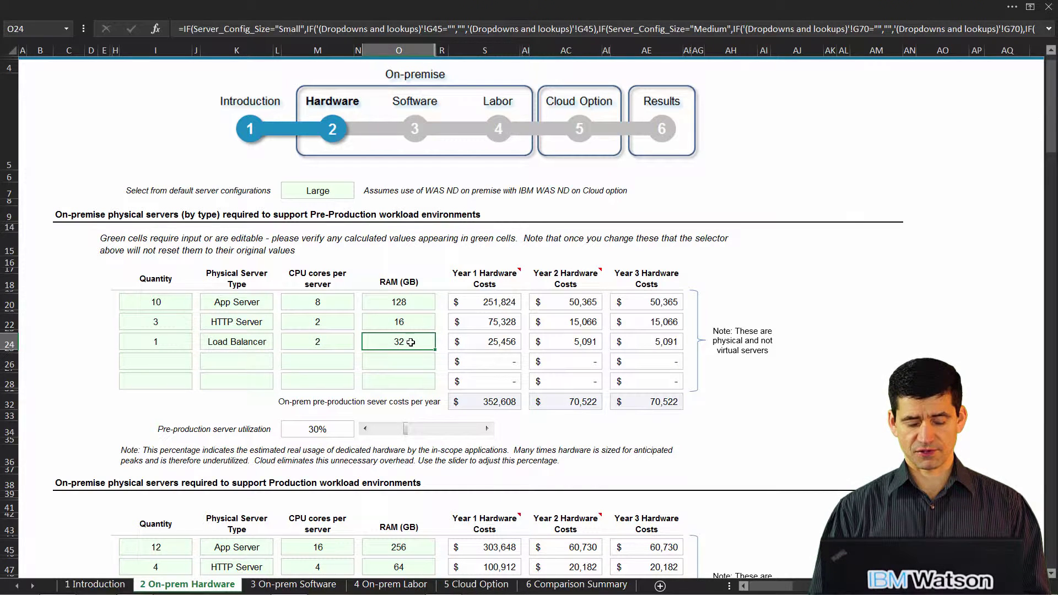
# Check which physical server types can be chosen for the first empty row of the Pre-Production table.
pyautogui.click(164, 364)
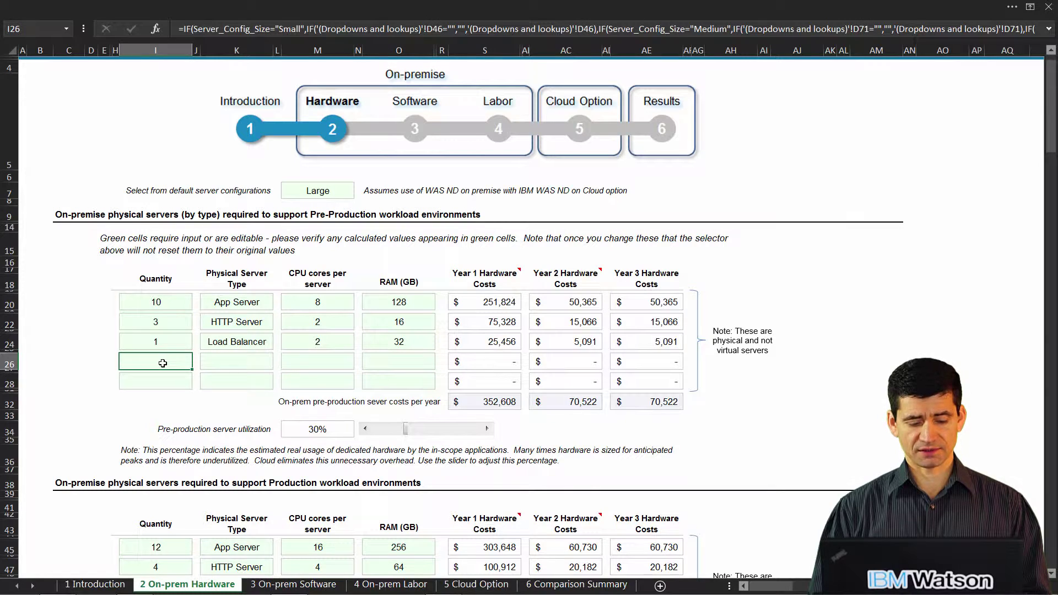
pyautogui.click(225, 366)
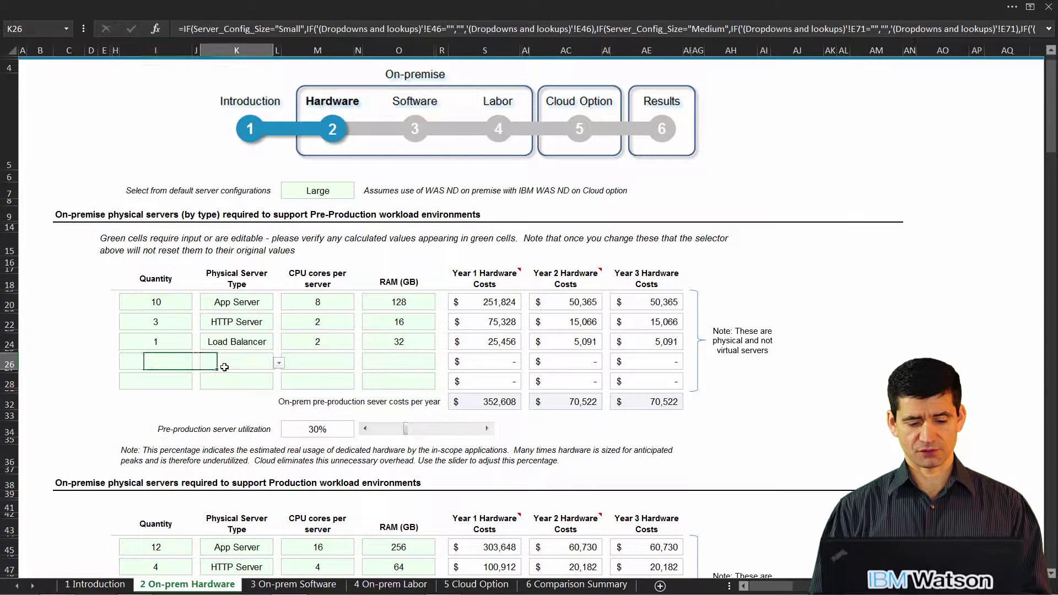
pyautogui.click(278, 363)
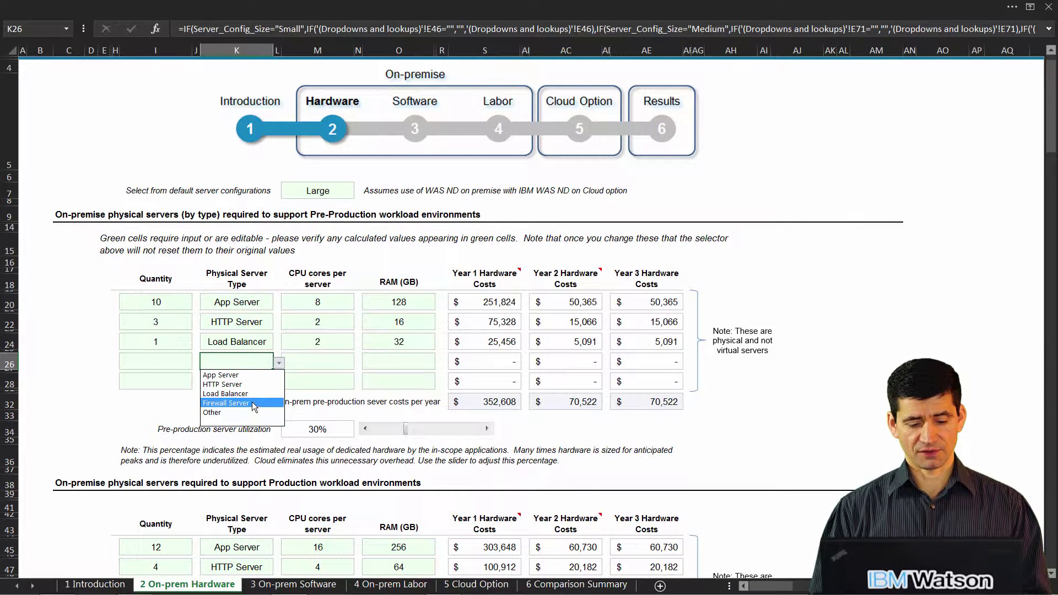
pyautogui.click(170, 361)
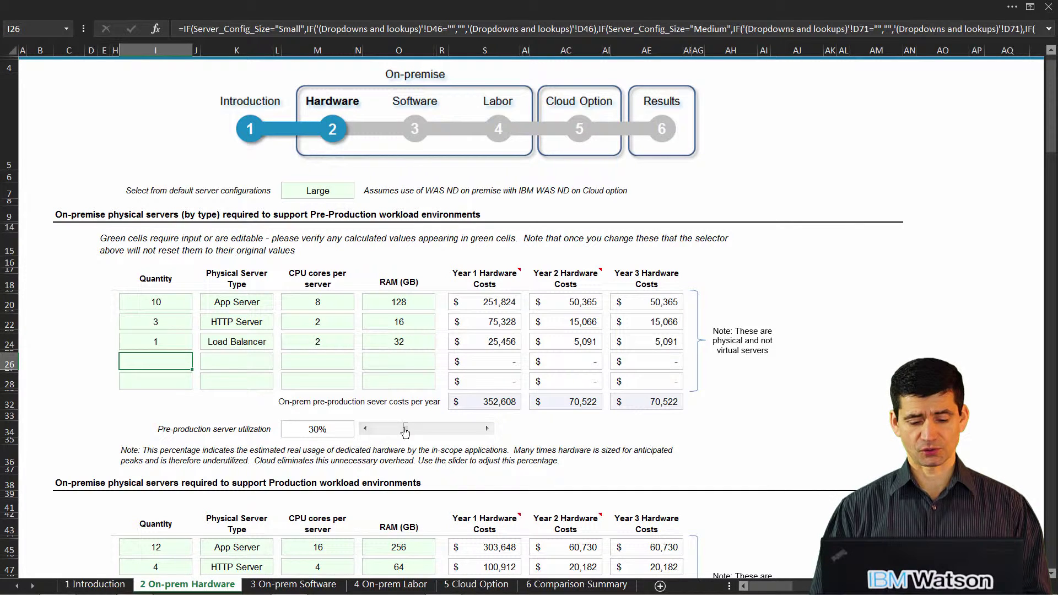
# Set the pre-production server utilization to 10%.
pyautogui.click(328, 430)
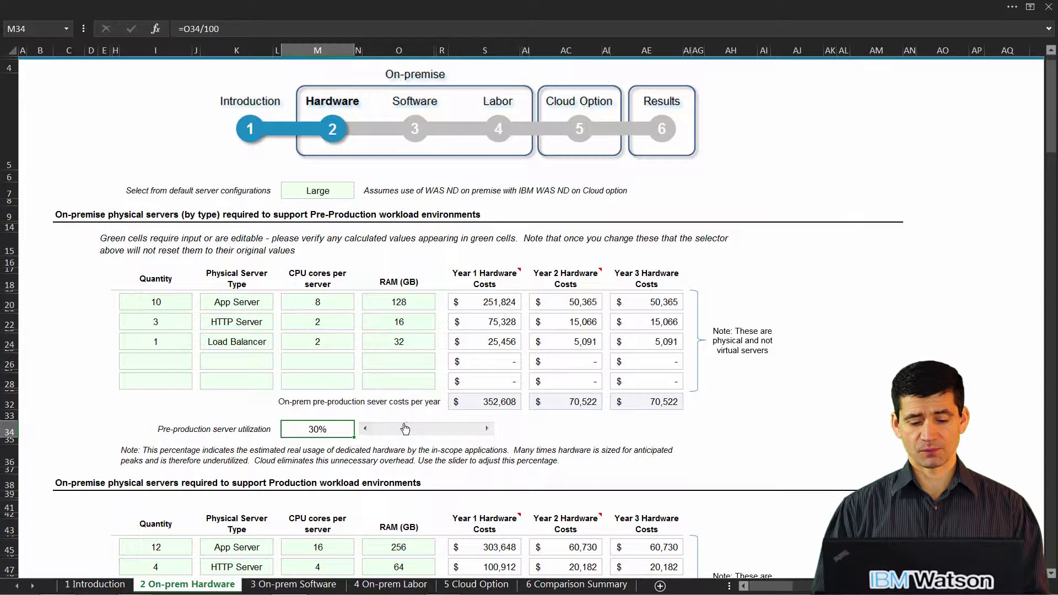
pyautogui.moveTo(405, 429); pyautogui.dragTo(381, 435)
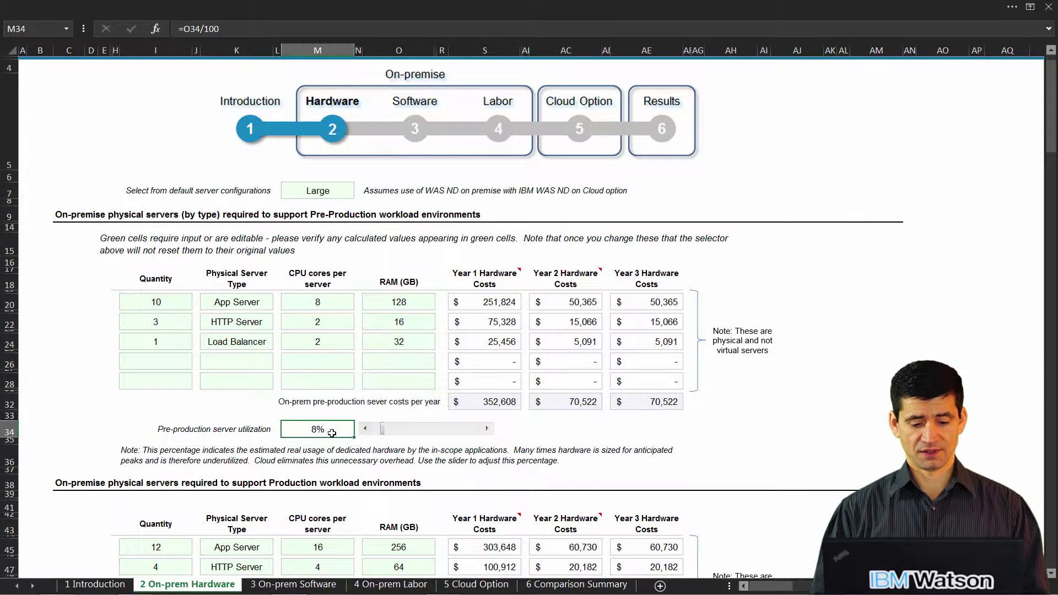
pyautogui.click(331, 433)
pyautogui.write('10')
pyautogui.press('Tab')
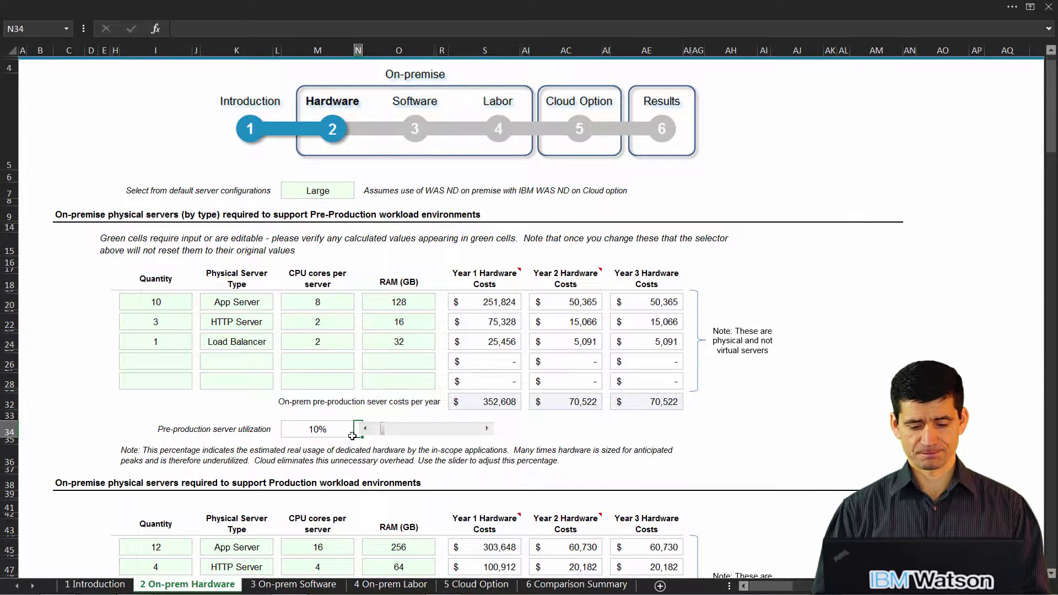
# Set the quantities of both the Load Balancer and the Other servers in the Production table to 2.
pyautogui.click(256, 483)
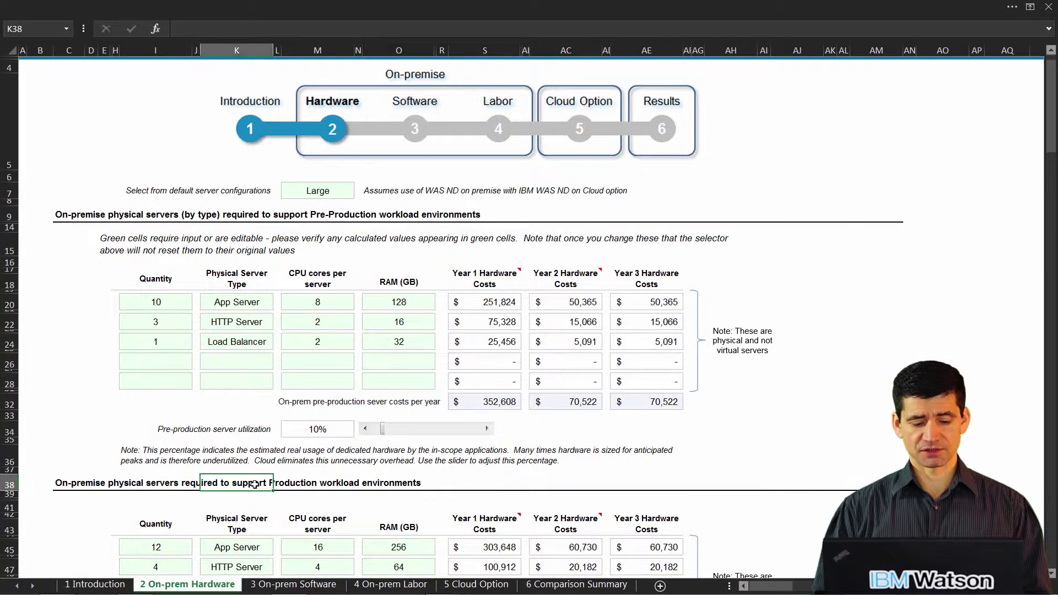
pyautogui.press('Down')
pyautogui.press('Down')
pyautogui.press('Down')
pyautogui.press('Down')
pyautogui.press('Down')
pyautogui.press('Down')
pyautogui.press('Down')
pyautogui.press('Down')
pyautogui.press('Down')
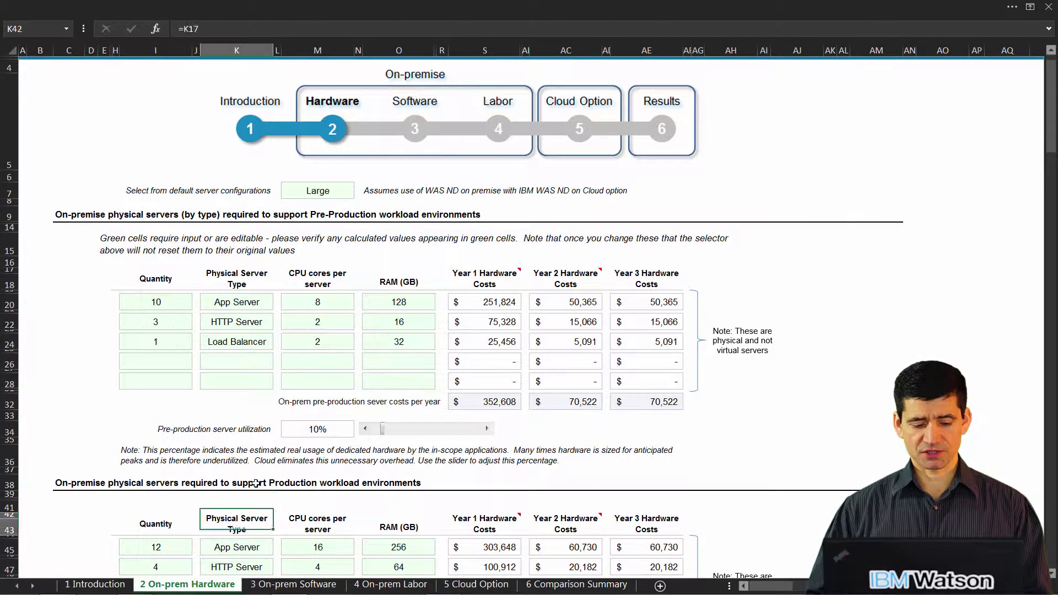
pyautogui.press('Down')
pyautogui.press('Down')
pyautogui.press('Down')
pyautogui.press('Down')
pyautogui.press('Down')
pyautogui.press('Down')
pyautogui.press('Down')
pyautogui.press('Down')
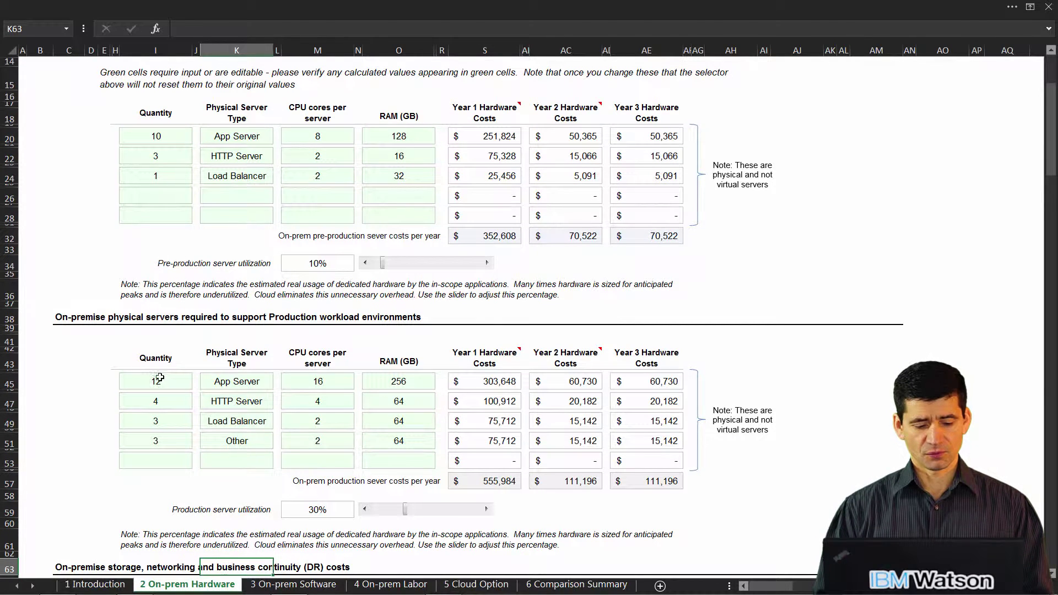
pyautogui.click(158, 380)
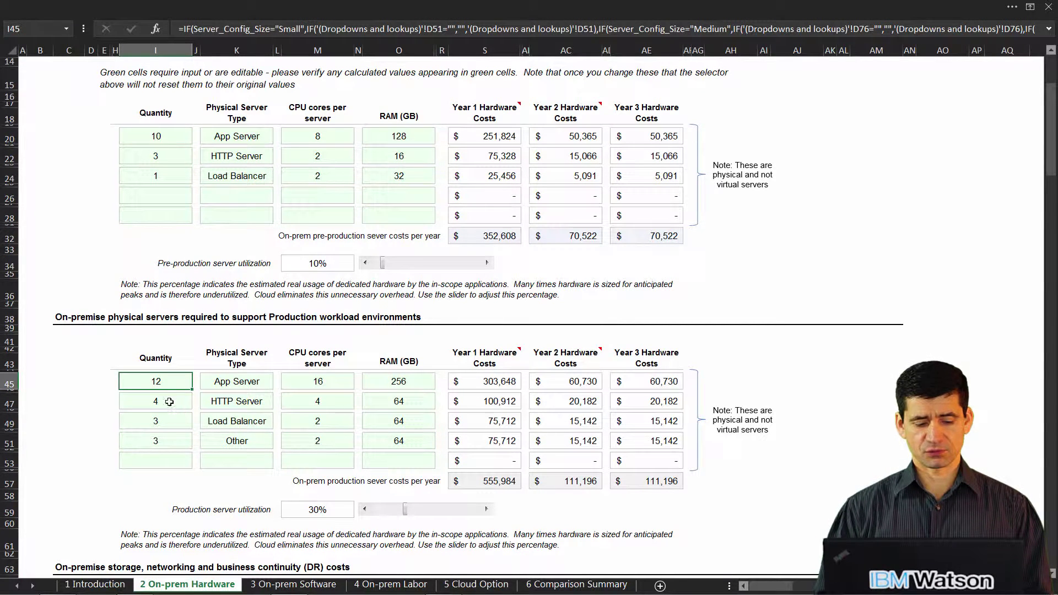
pyautogui.click(157, 420)
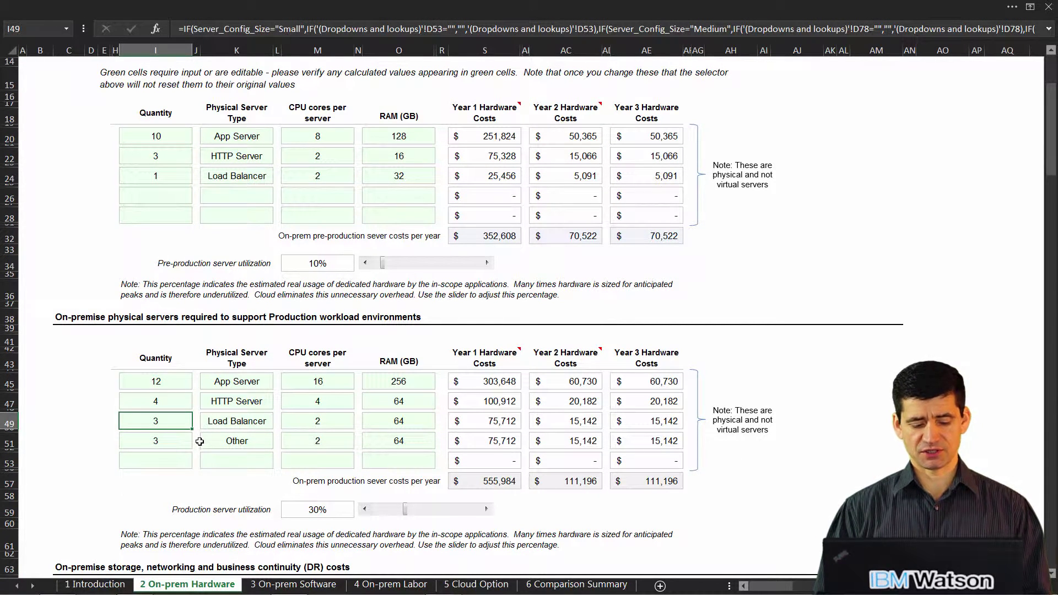
pyautogui.write('2')
pyautogui.press('Return')
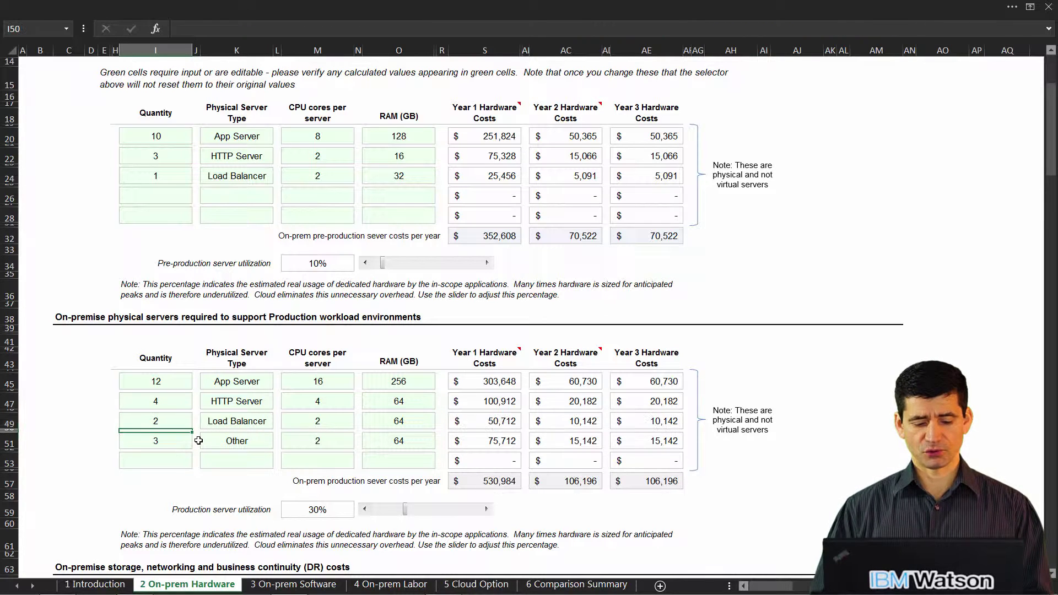
pyautogui.press('Down')
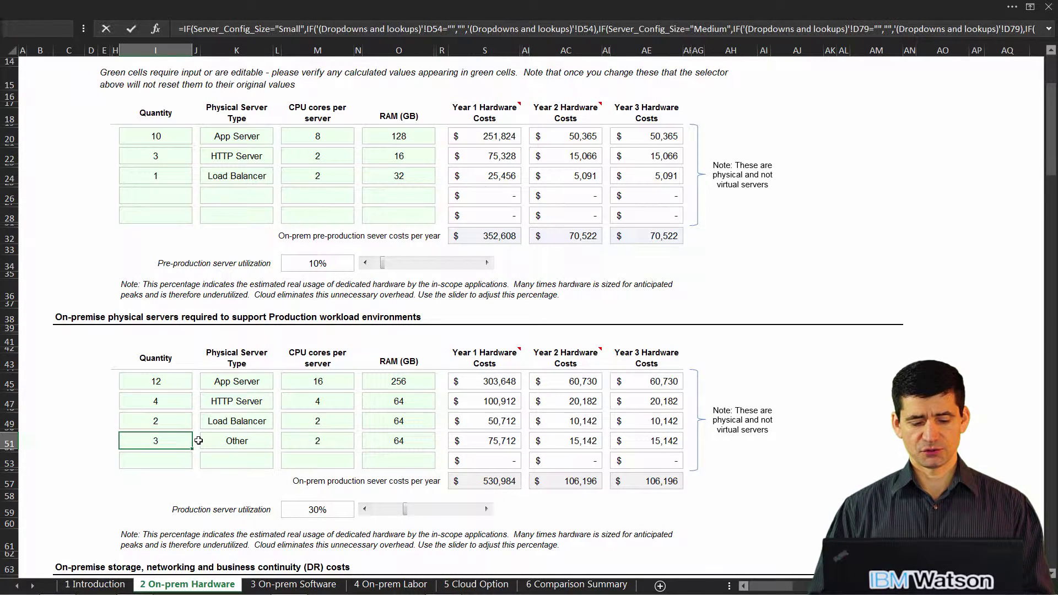
pyautogui.write('2')
pyautogui.hotkey('ctrl', 'Return')
pyautogui.press('Down')
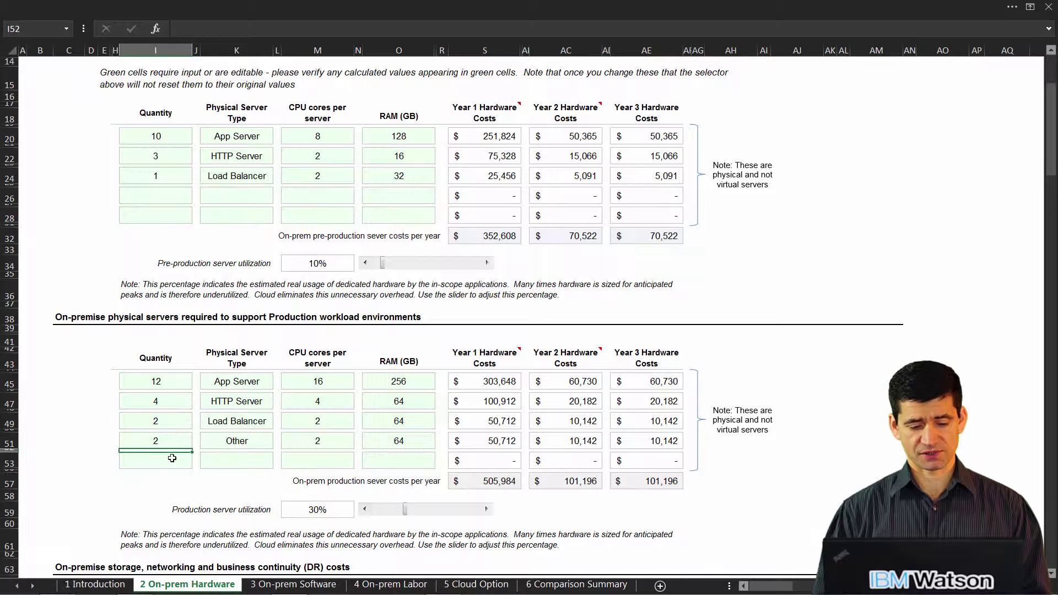
# Add a Firewall Server with quantity 1 in the empty last row of the Production table.
pyautogui.click(175, 461)
pyautogui.click(222, 463)
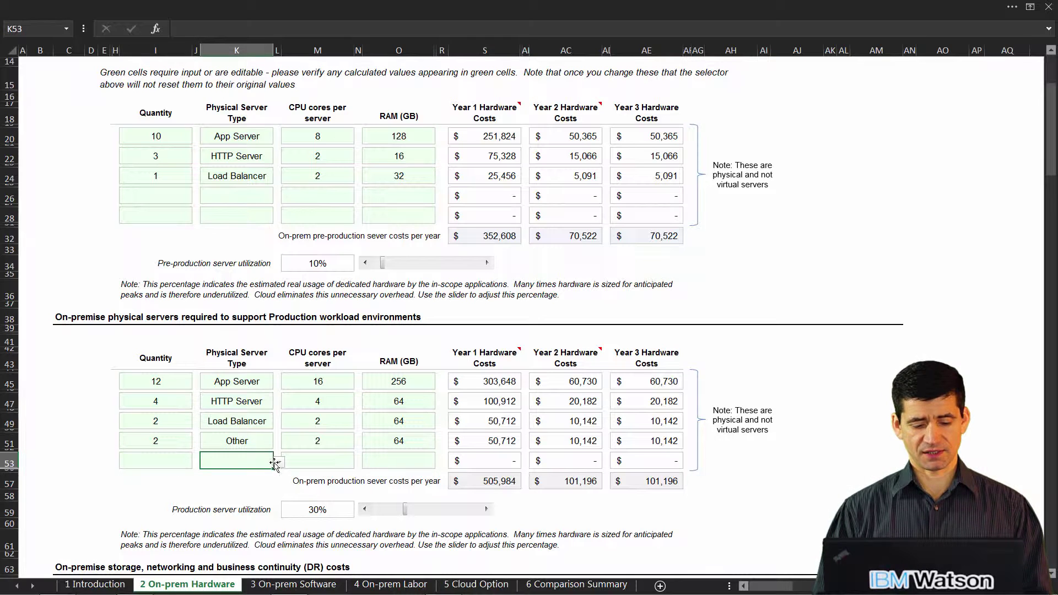
pyautogui.click(279, 462)
pyautogui.click(263, 502)
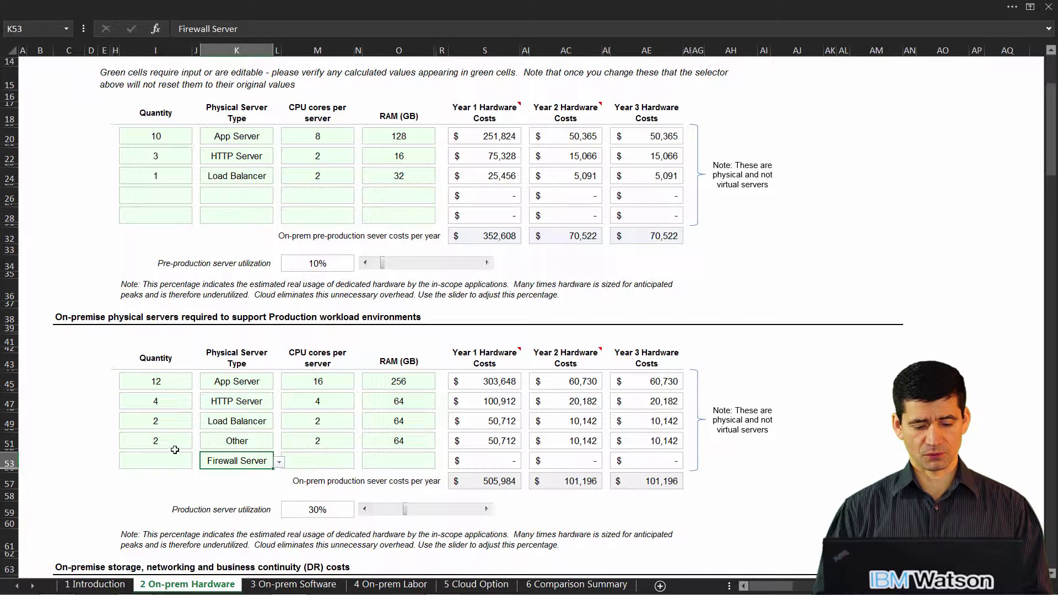
pyautogui.click(171, 460)
pyautogui.write('1')
pyautogui.press('Tab')
pyautogui.press('Tab')
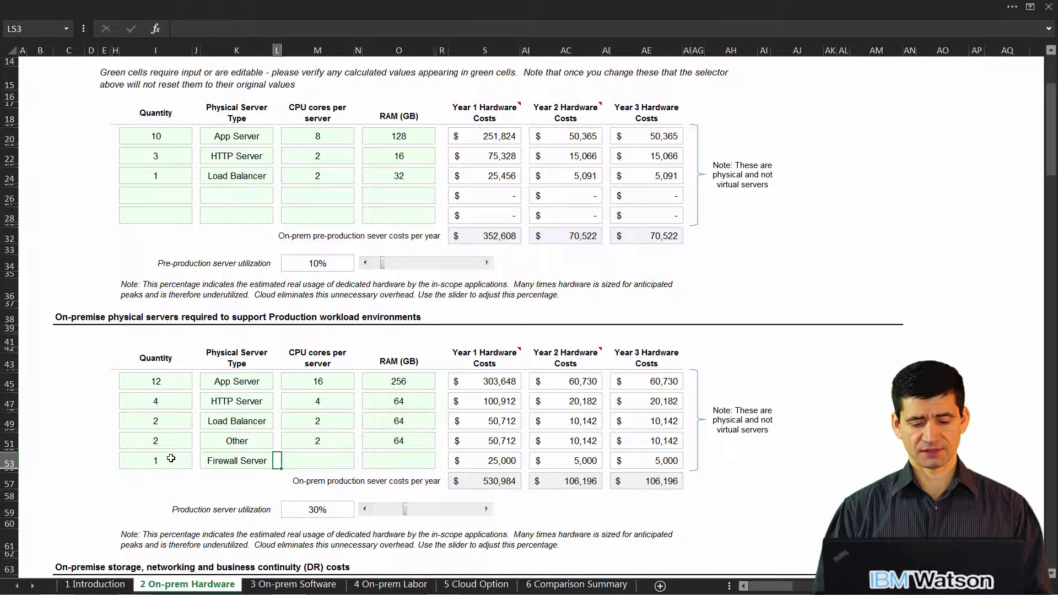
# Set the Production Firewall Server to 1 CPU core and 16 GB of RAM.
pyautogui.press('Tab')
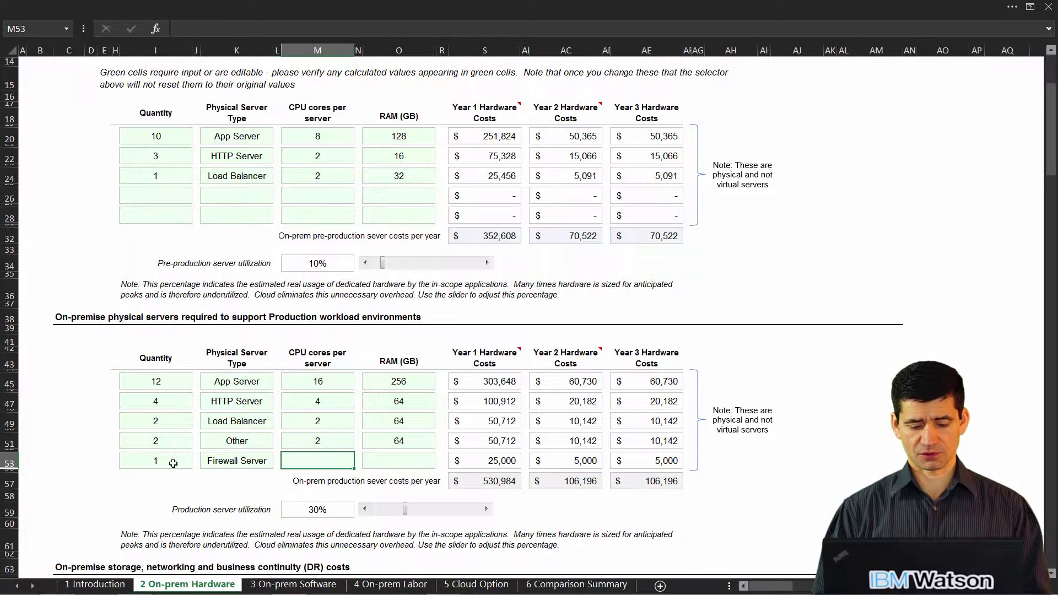
pyautogui.write('1')
pyautogui.press('Tab')
pyautogui.press('Tab')
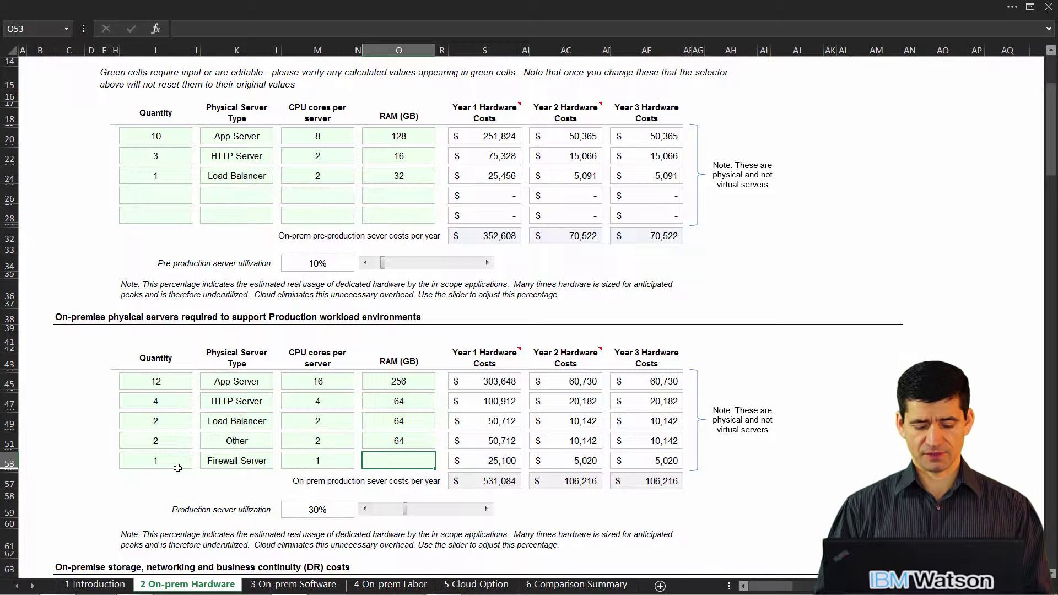
pyautogui.write('16')
pyautogui.press('Tab')
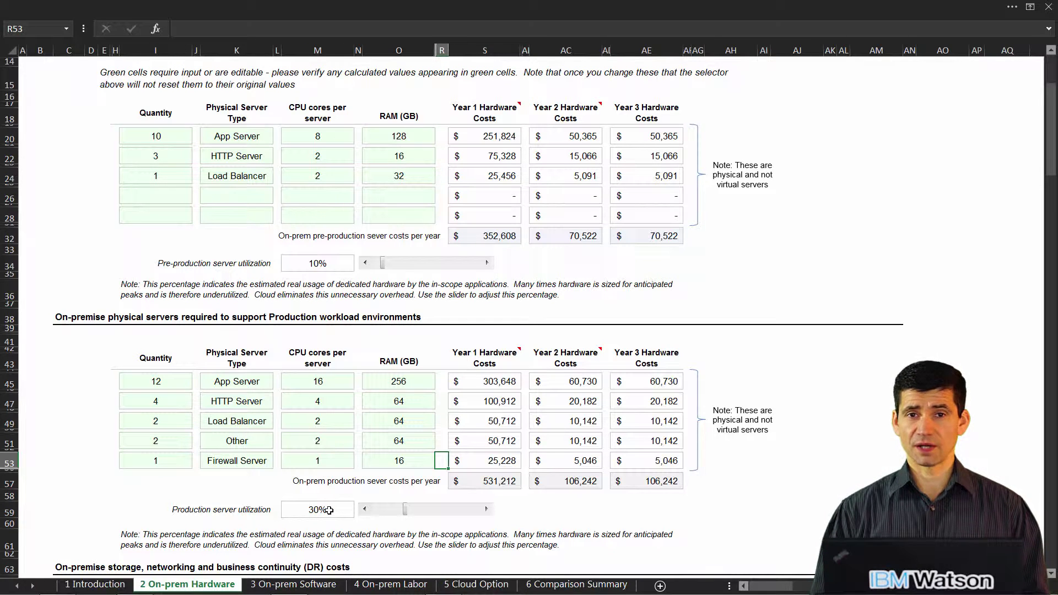
# Check the production server utilization, and examine the additional storage hardware percentage with its Year 1 cost.
pyautogui.click(329, 511)
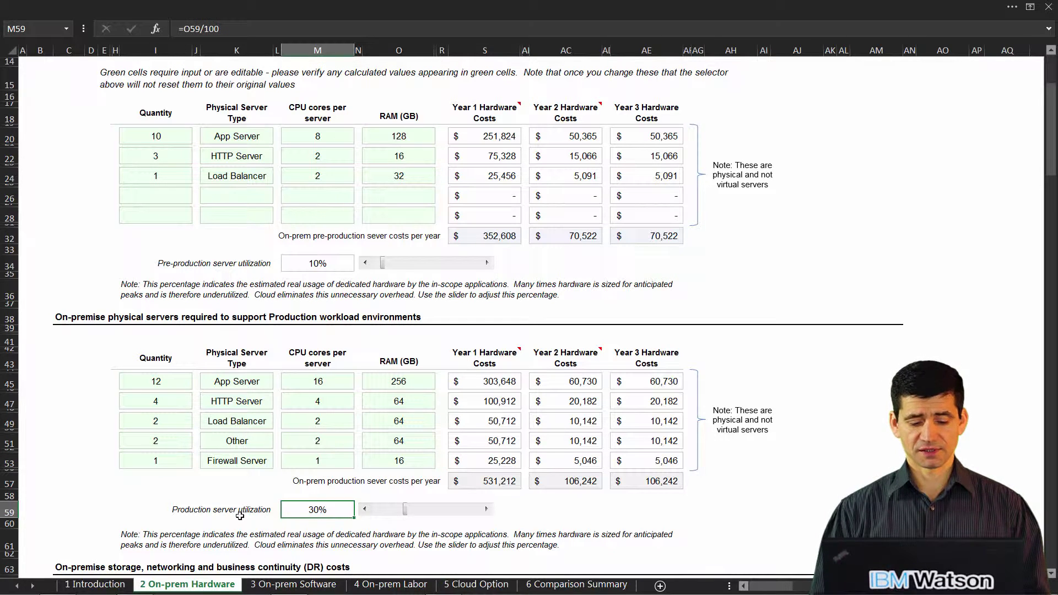
pyautogui.click(164, 538)
pyautogui.press('Down')
pyautogui.press('Down')
pyautogui.press('Down')
pyautogui.press('Down')
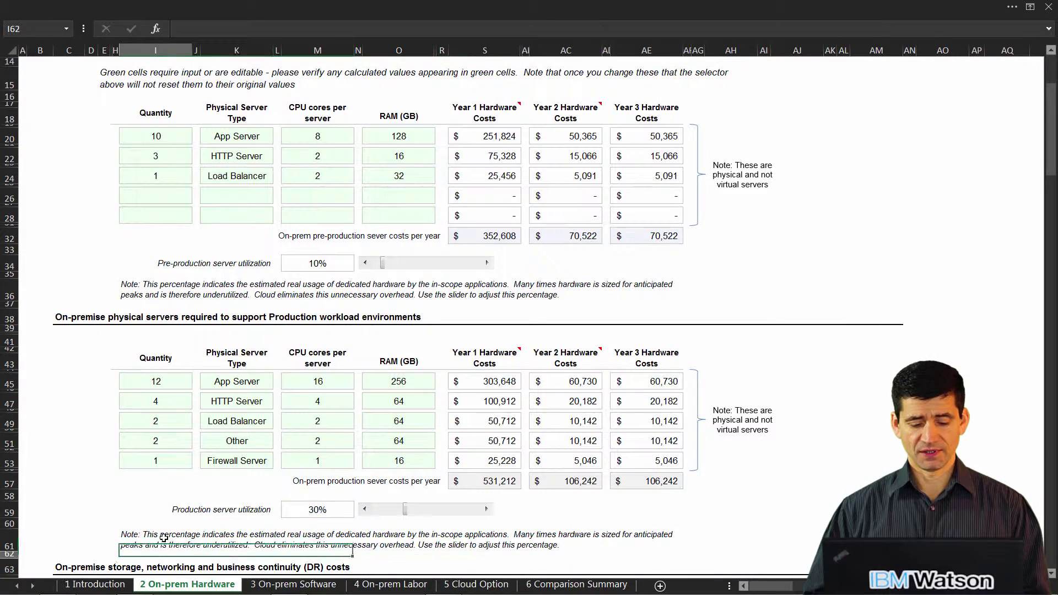
pyautogui.press('Down')
pyautogui.press('Down')
pyautogui.press('Down')
pyautogui.press('Down')
pyautogui.press('Down')
pyautogui.press('Down')
pyautogui.press('Down')
pyautogui.press('Down')
pyautogui.press('Down')
pyautogui.press('Down')
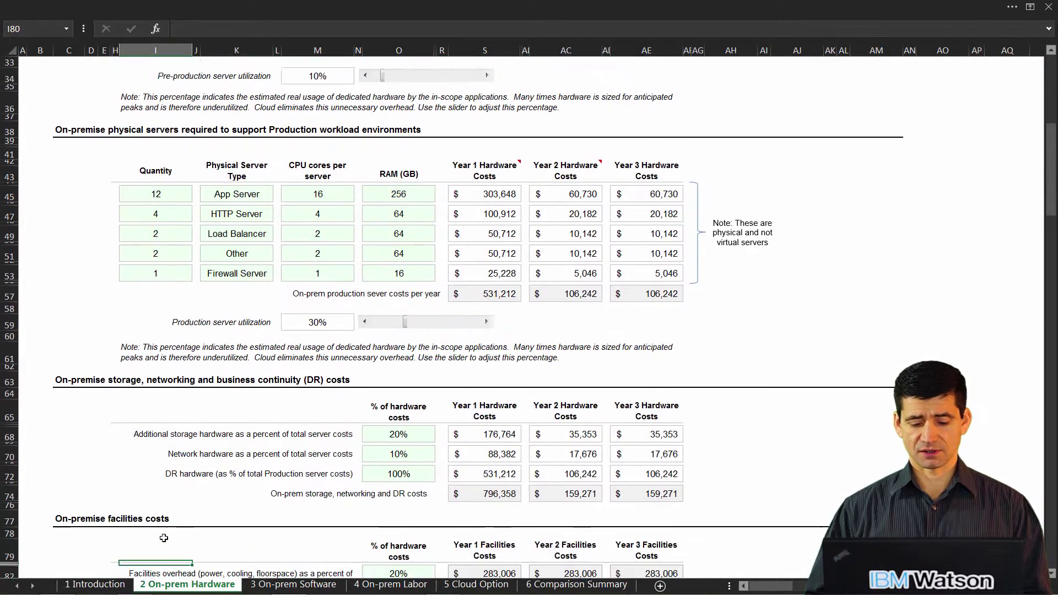
pyautogui.press('Down')
pyautogui.press('Down')
pyautogui.press('Down')
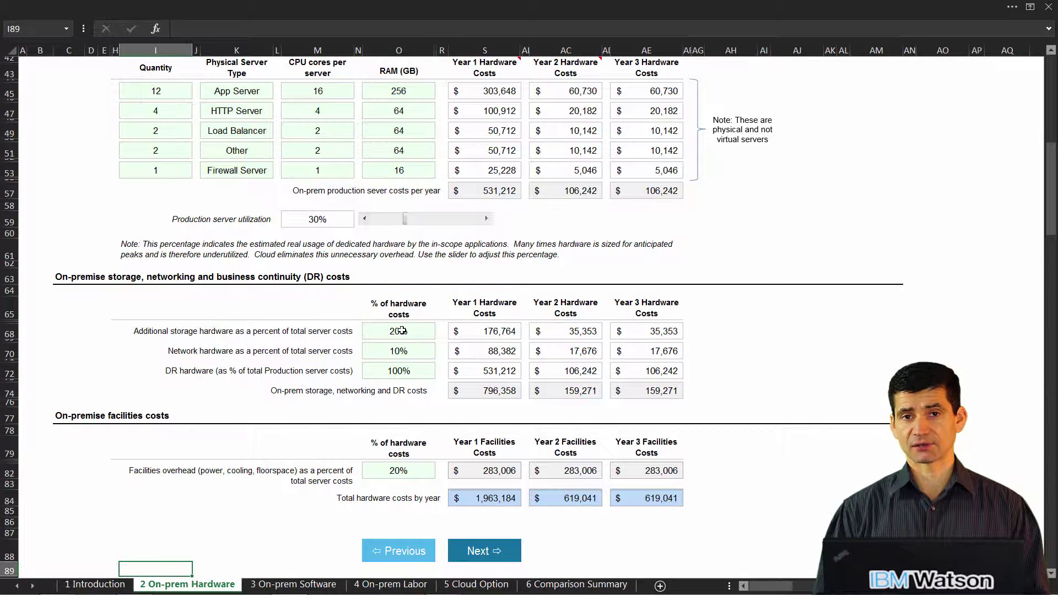
pyautogui.click(375, 332)
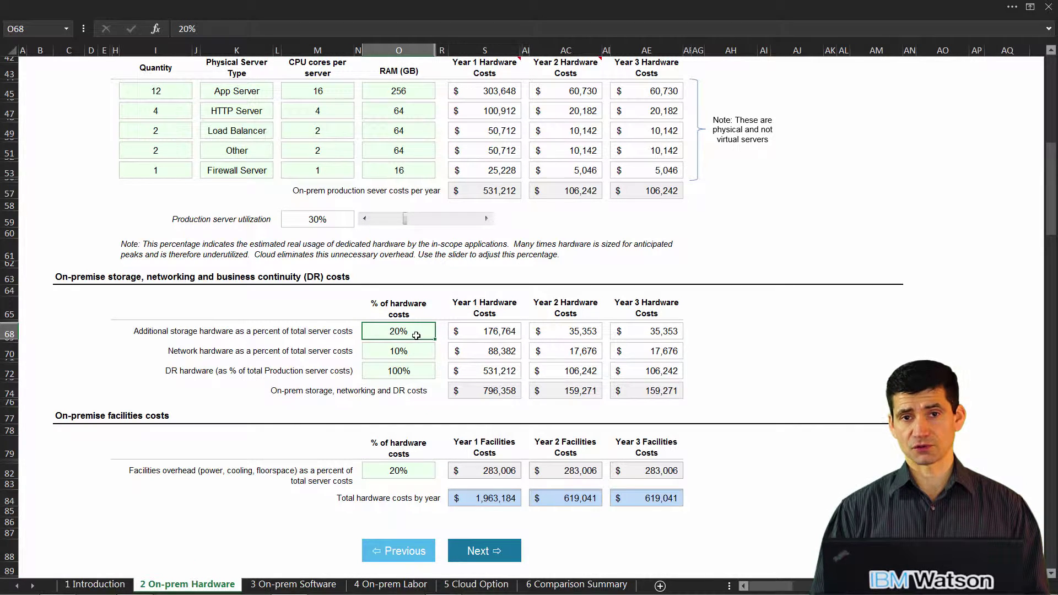
pyautogui.click(520, 333)
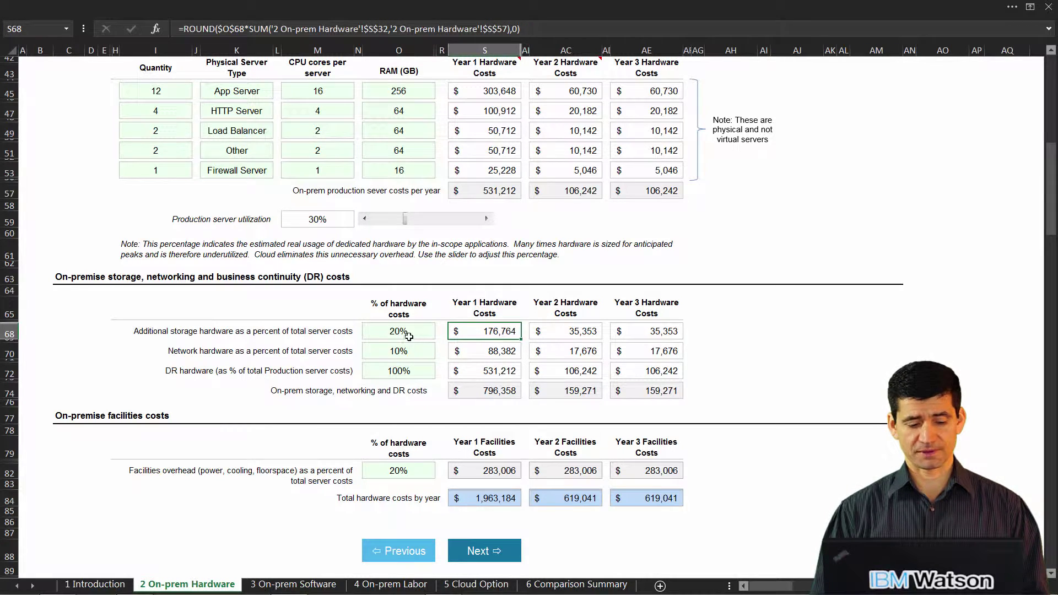
# Examine the network hardware percentage and the DR hardware percentage of total Production server costs.
pyautogui.click(414, 352)
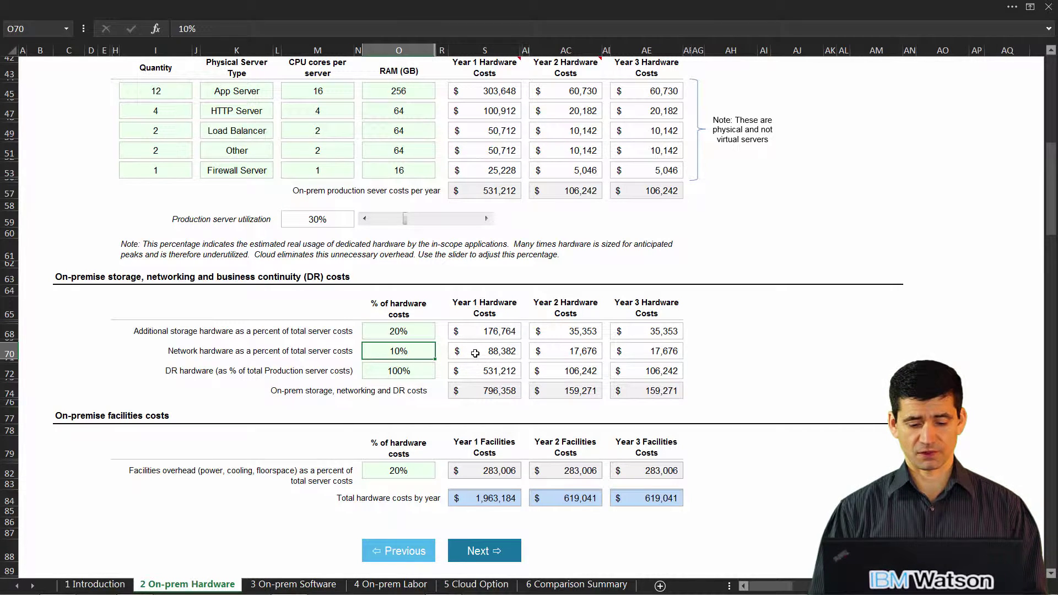
pyautogui.click(417, 372)
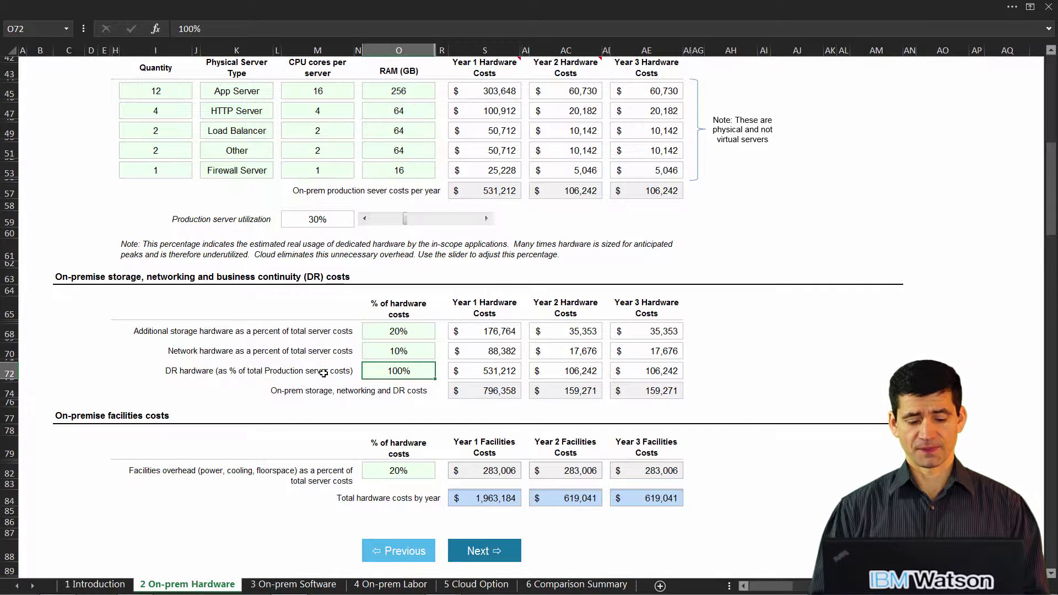
pyautogui.click(303, 373)
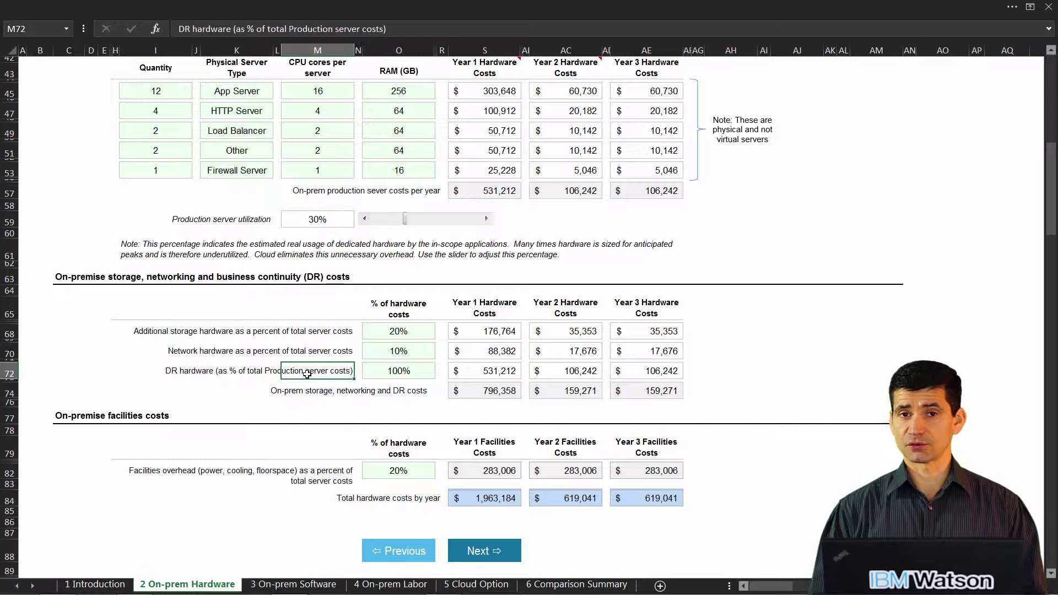
pyautogui.click(423, 370)
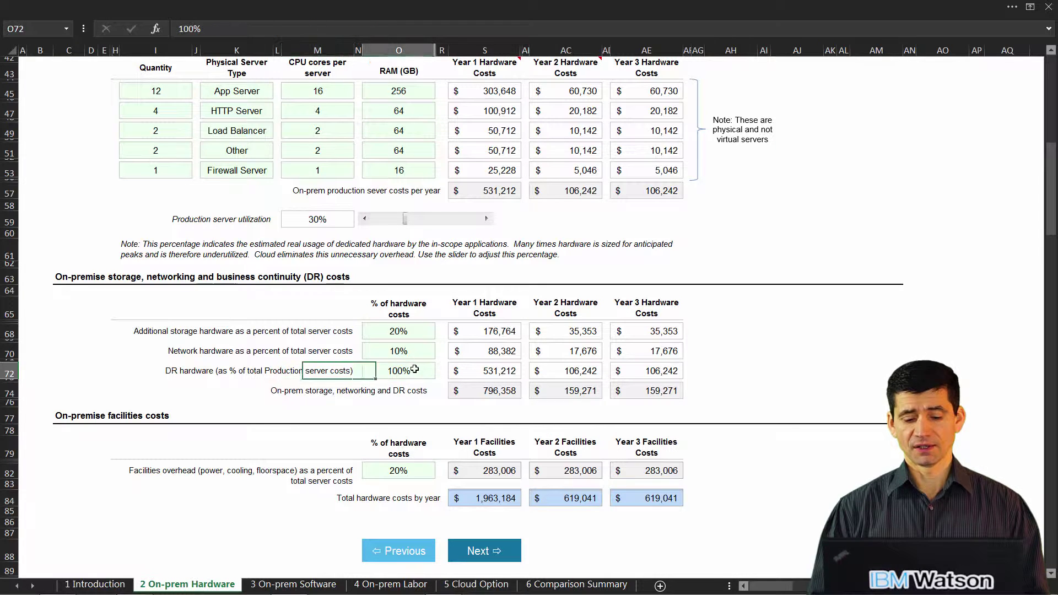
# Try a DR hardware percentage of 0% of total Production server costs, and set it back to 100%.
pyautogui.click(415, 370)
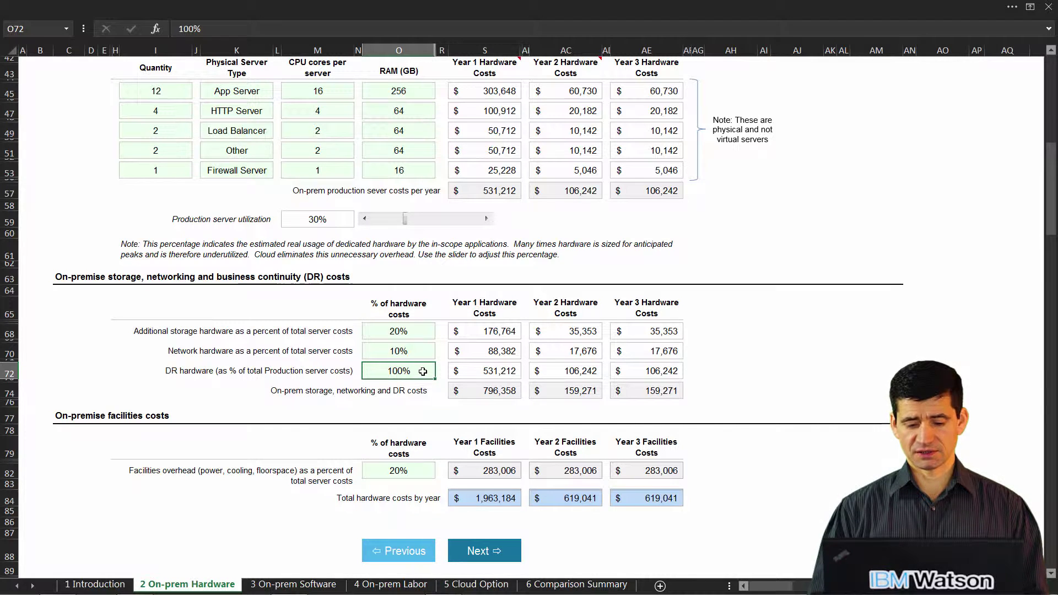
pyautogui.write('0')
pyautogui.press('Return')
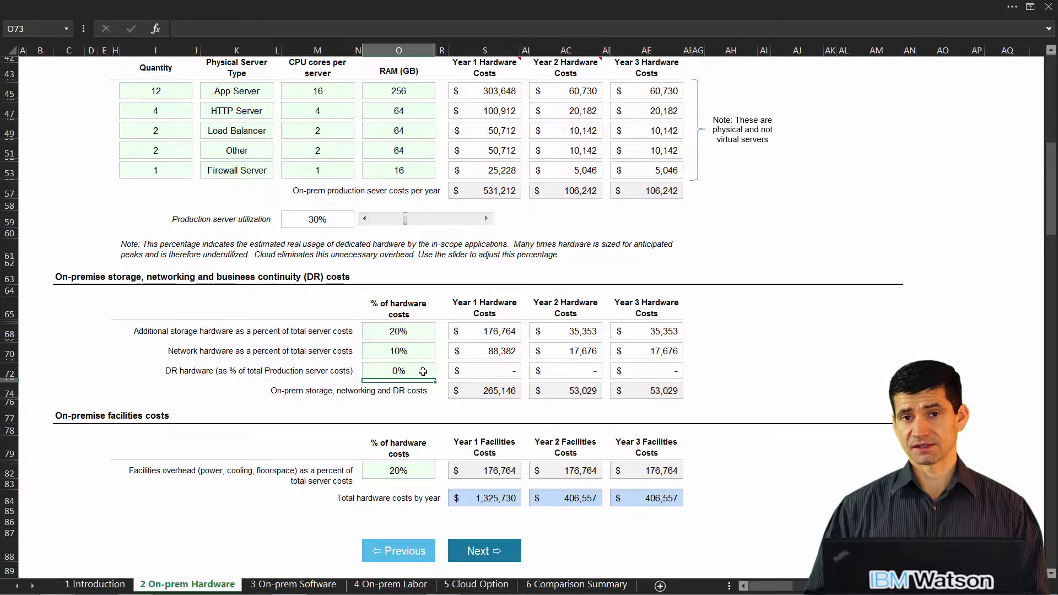
pyautogui.click(423, 371)
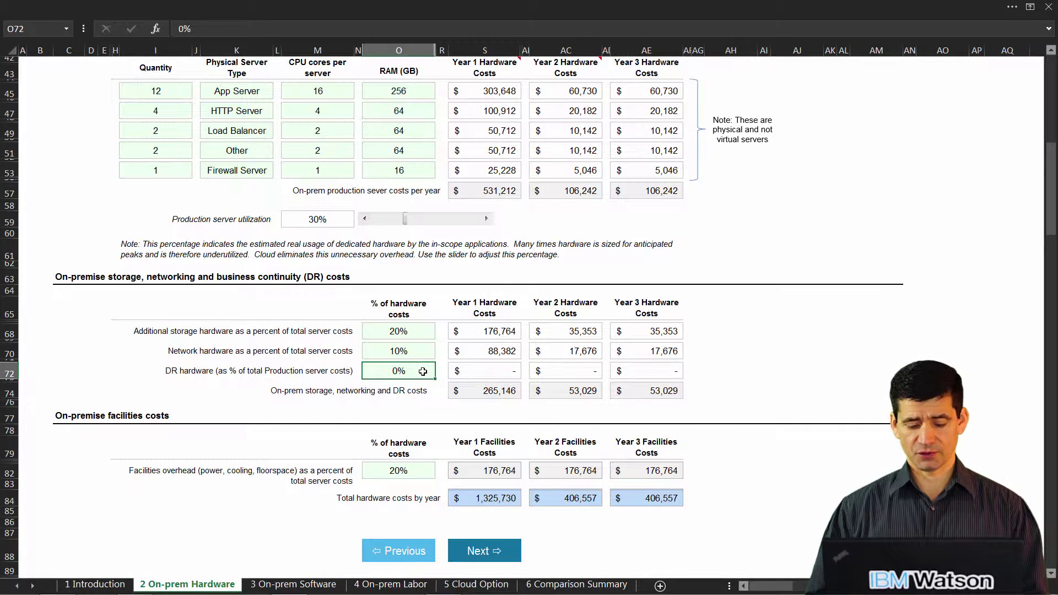
pyautogui.write('100')
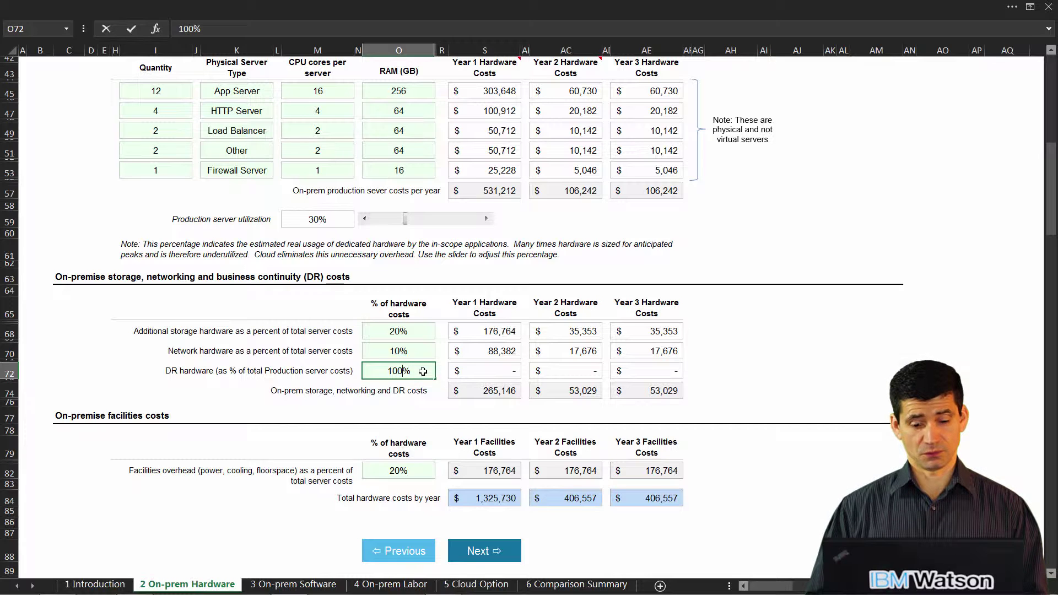
pyautogui.press('Return')
# Examine the facilities overhead entry for power, cooling and floorspace and its percentage of total server costs.
pyautogui.press('Down')
pyautogui.press('Down')
pyautogui.press('Down')
pyautogui.press('Down')
pyautogui.press('Down')
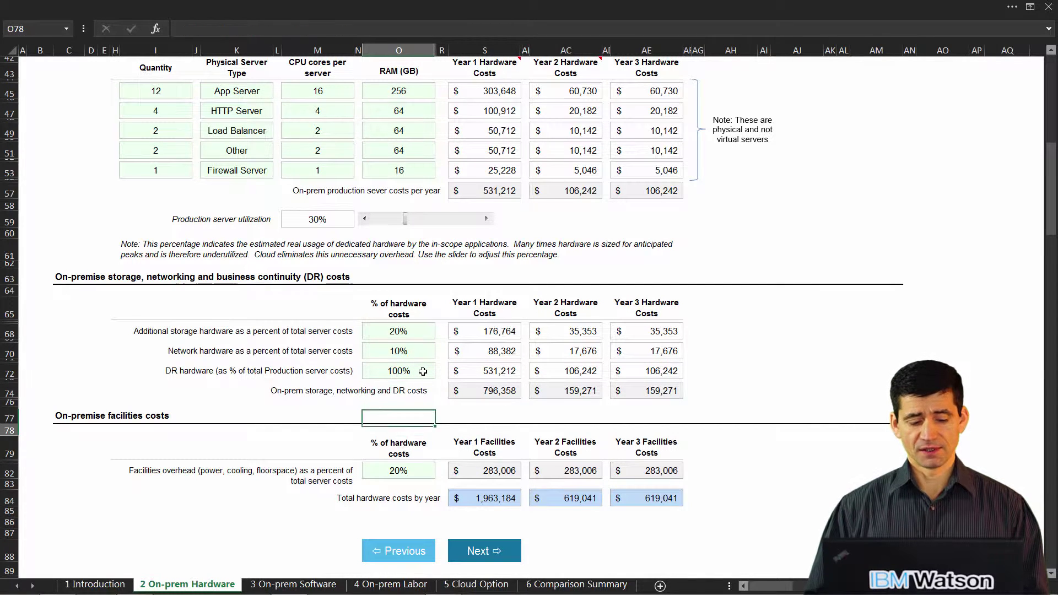
pyautogui.press('Down')
pyautogui.press('Down')
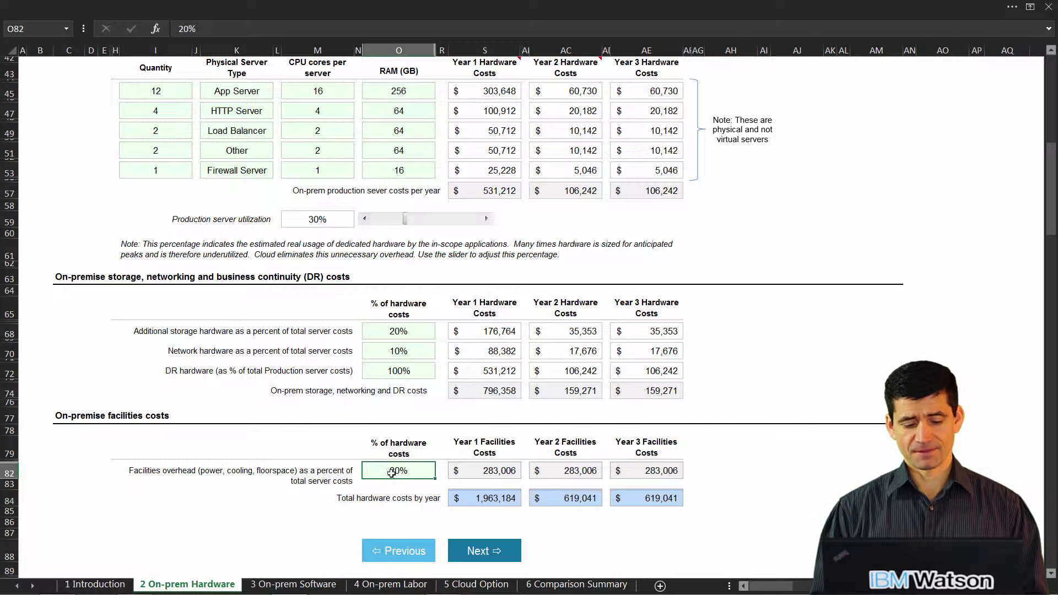
pyautogui.click(333, 470)
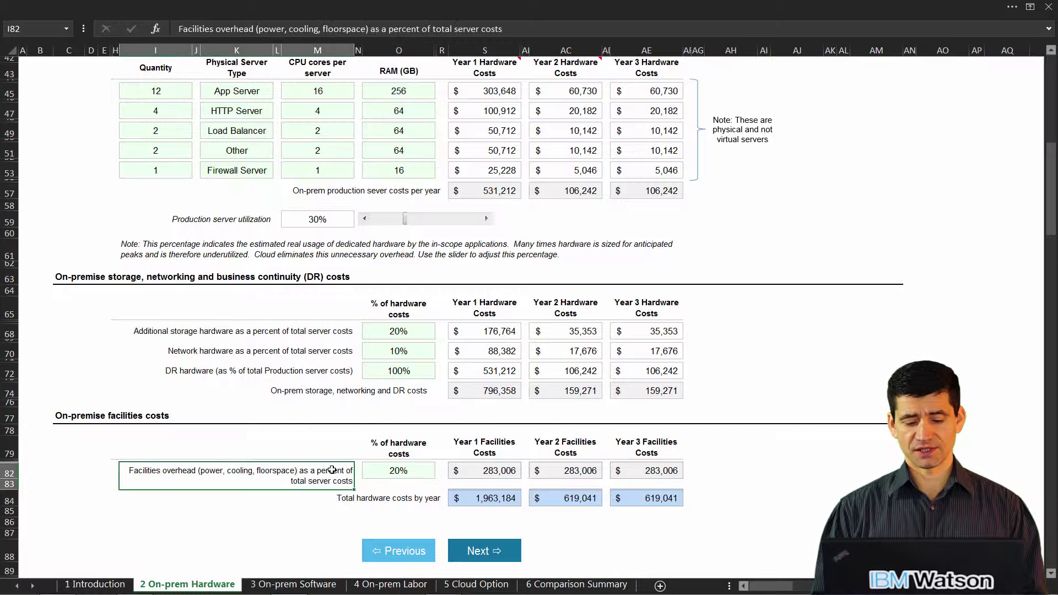
pyautogui.click(380, 470)
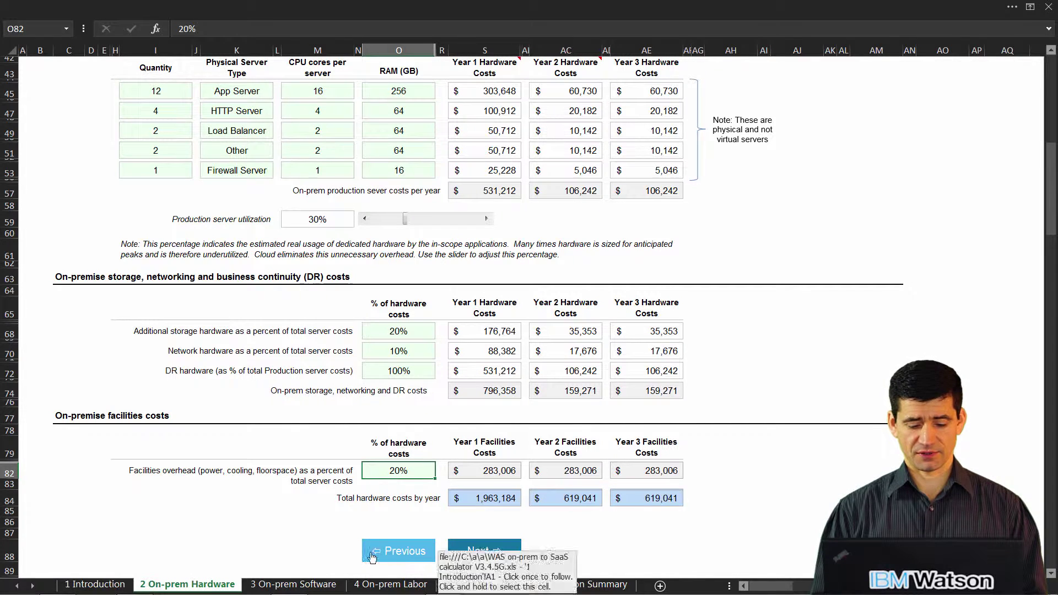
# Open the 3 On-prem Software sheet and examine the IBM WAS ND PVU units and their costs for all three years.
pyautogui.click(293, 586)
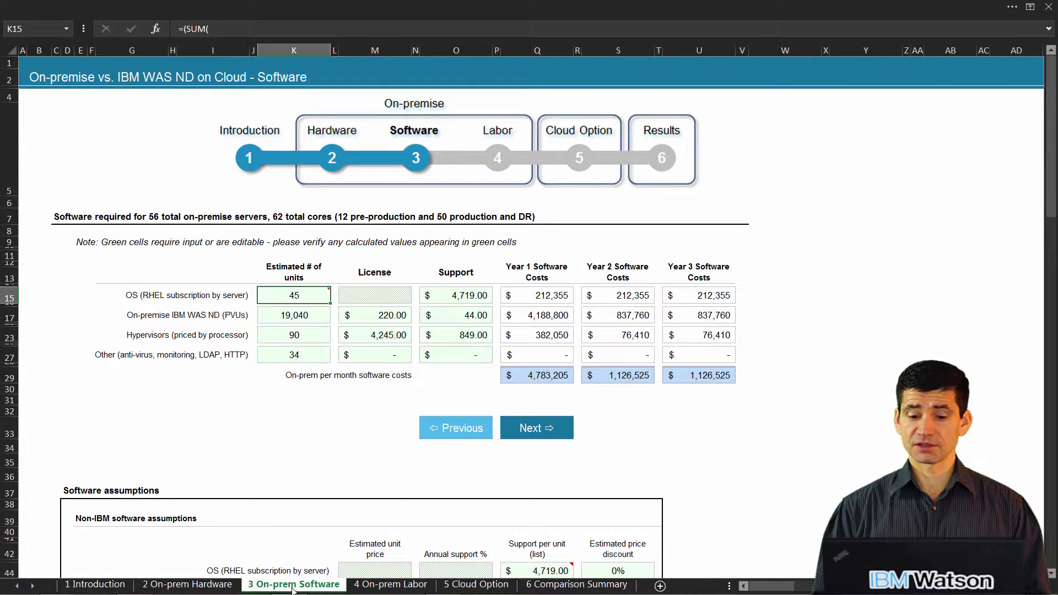
pyautogui.moveTo(304, 295)
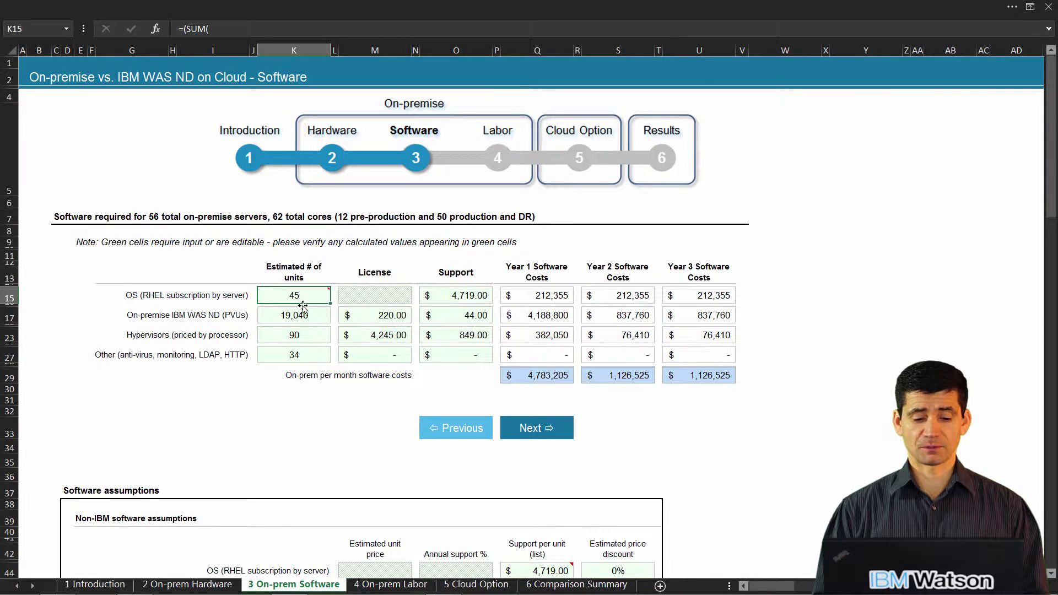
pyautogui.click(303, 316)
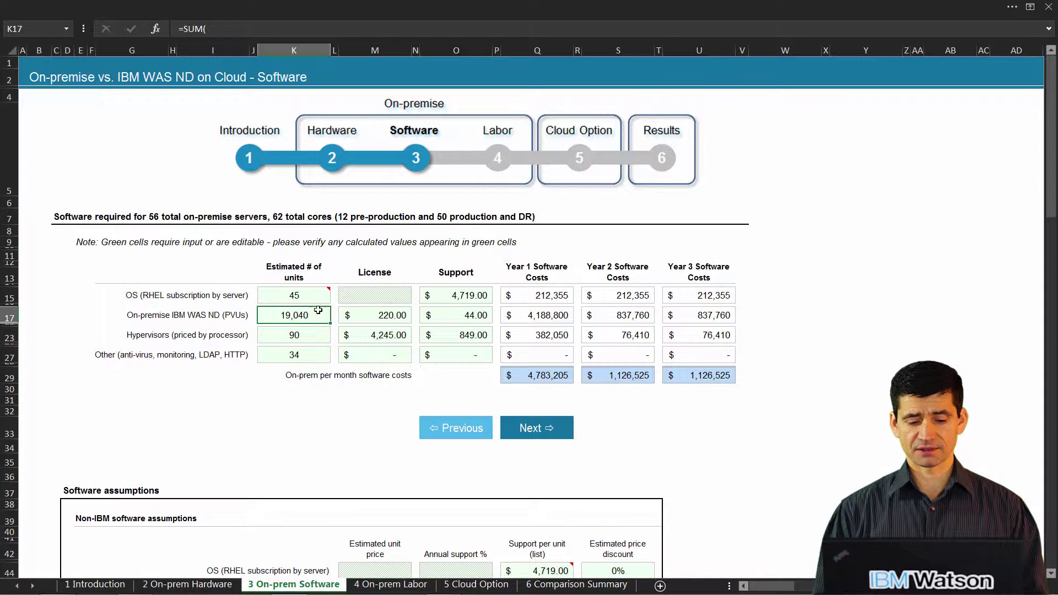
pyautogui.moveTo(316, 295)
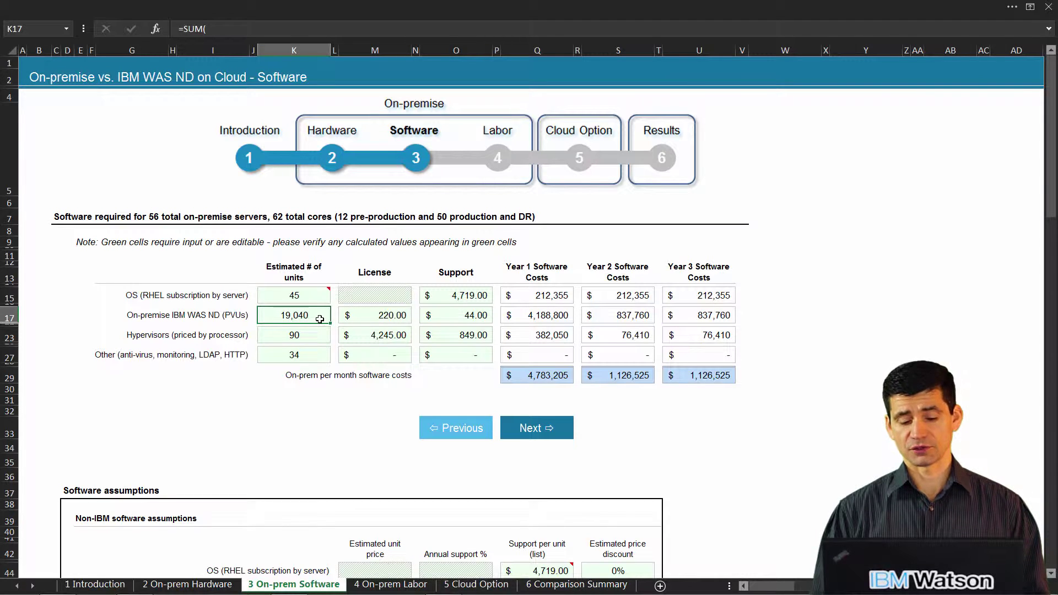
pyautogui.click(551, 319)
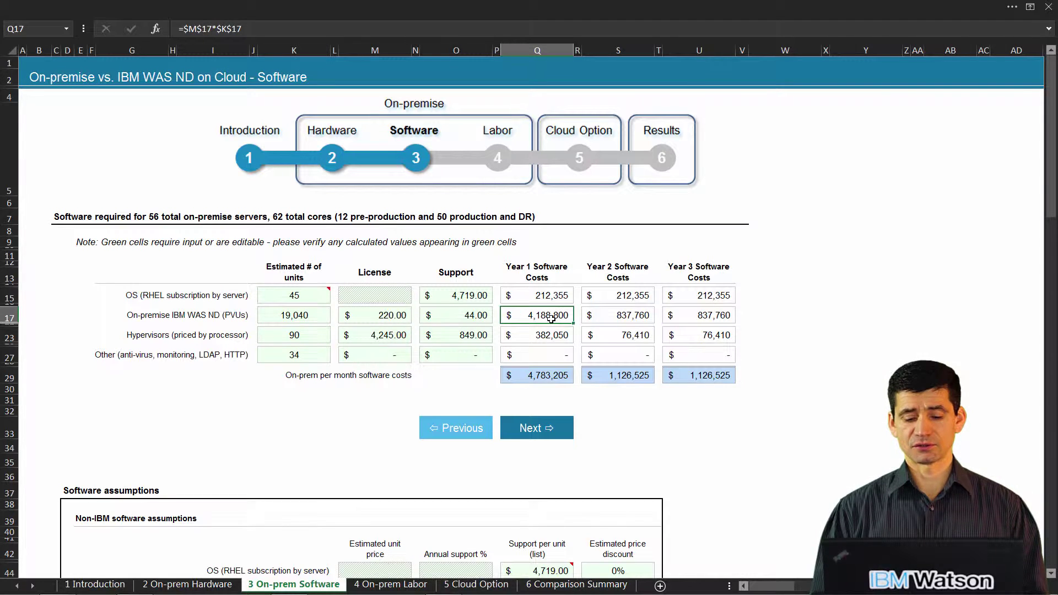
pyautogui.click(630, 319)
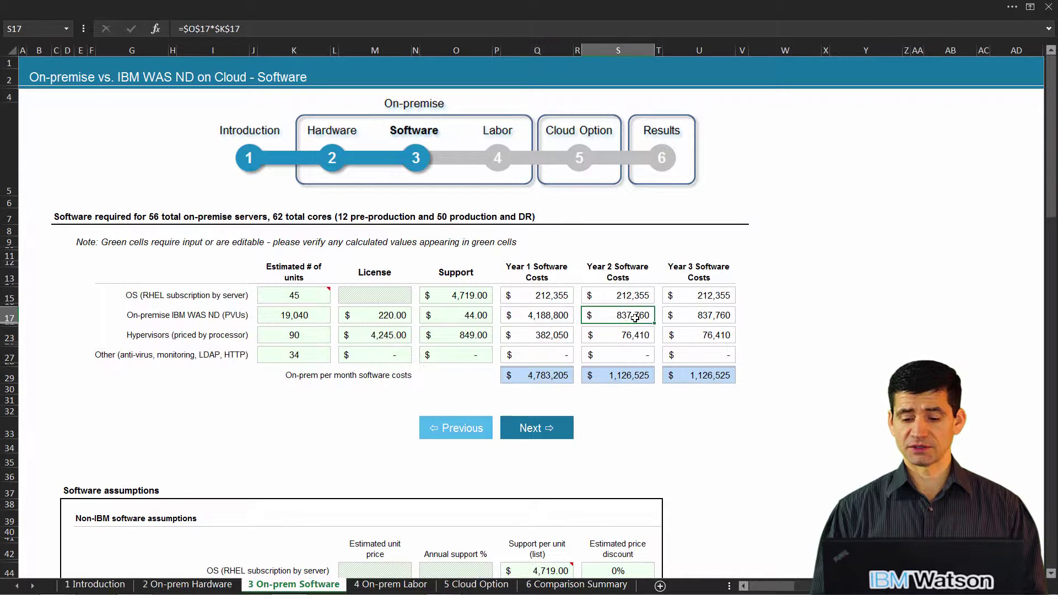
pyautogui.click(689, 318)
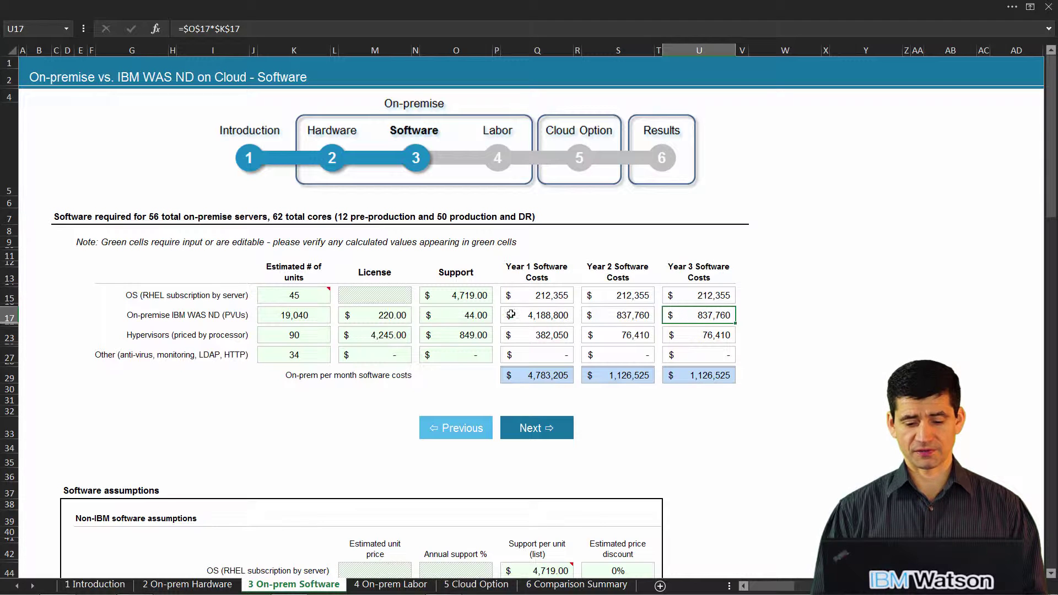
# Examine the OS subscription units with their Year 1 and Year 2 costs, and the hypervisor license price.
pyautogui.click(268, 295)
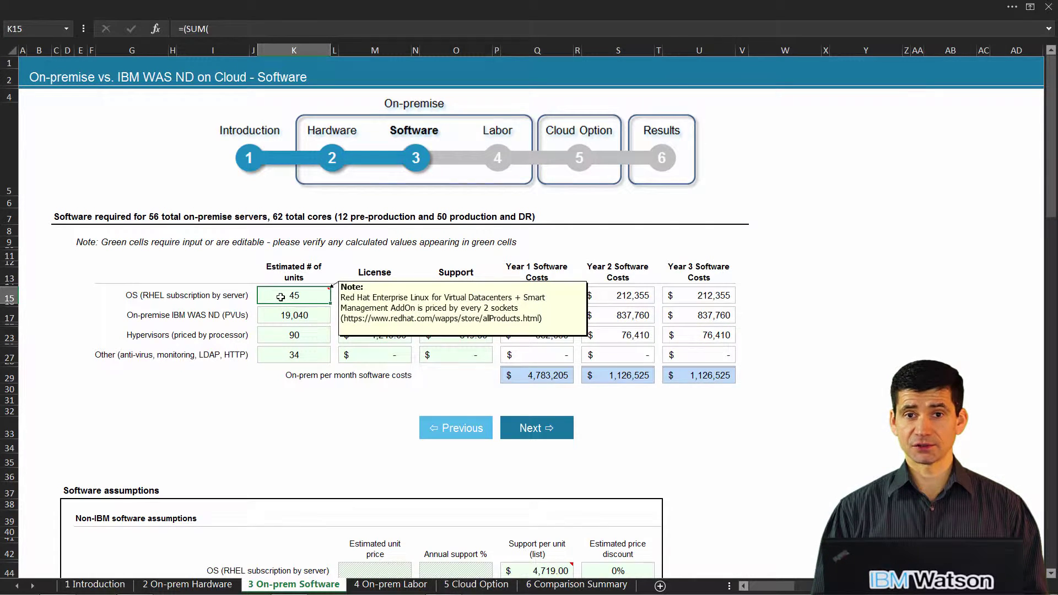
pyautogui.click(538, 296)
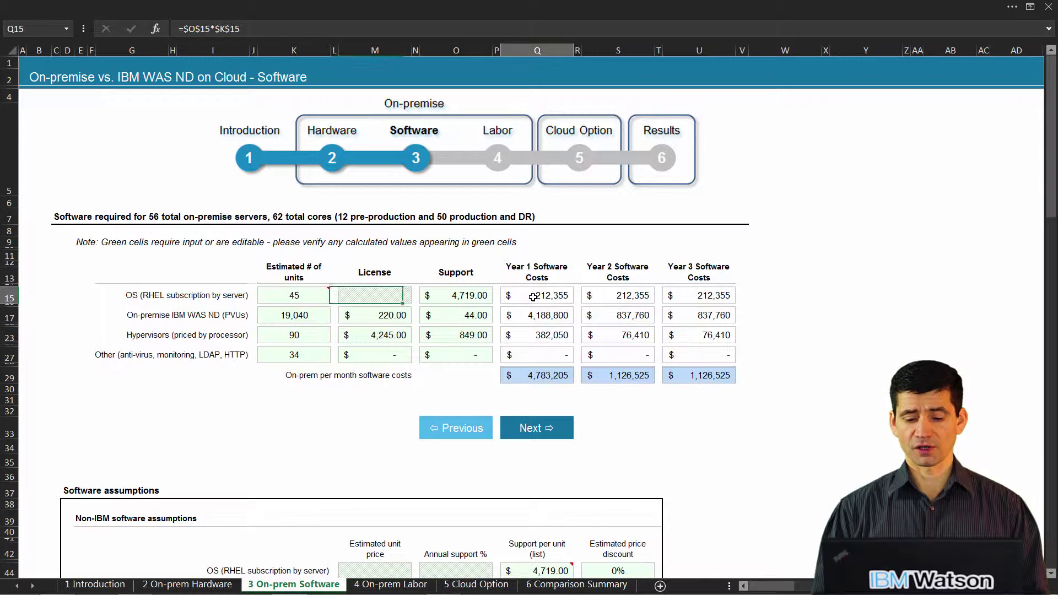
pyautogui.click(606, 299)
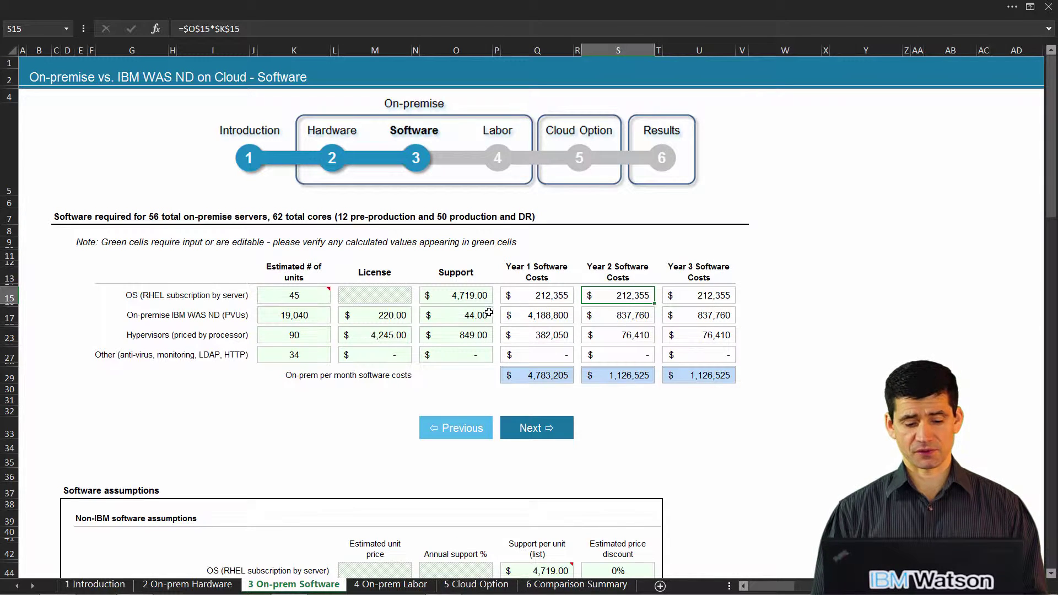
pyautogui.click(390, 336)
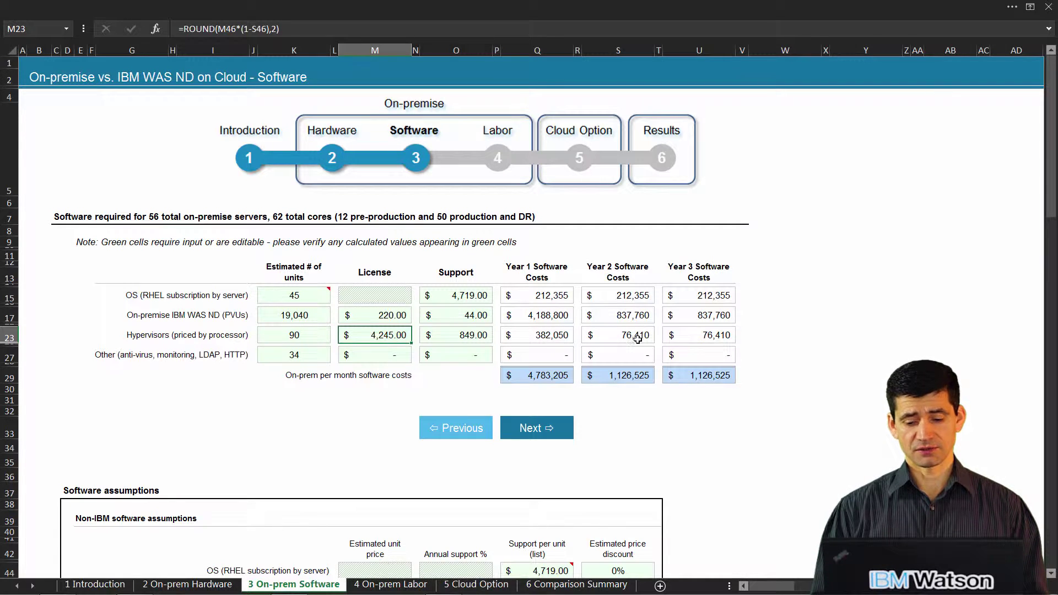
# Set the Other software row (anti-virus, monitoring, LDAP, HTTP) to a $200 license price and $50 support.
pyautogui.click(387, 360)
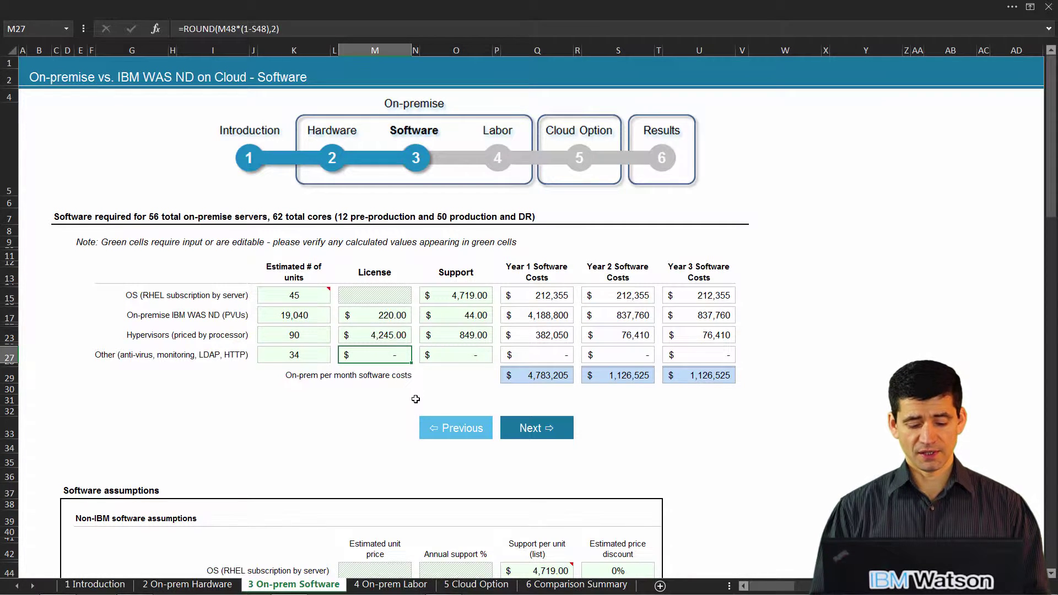
pyautogui.write('200')
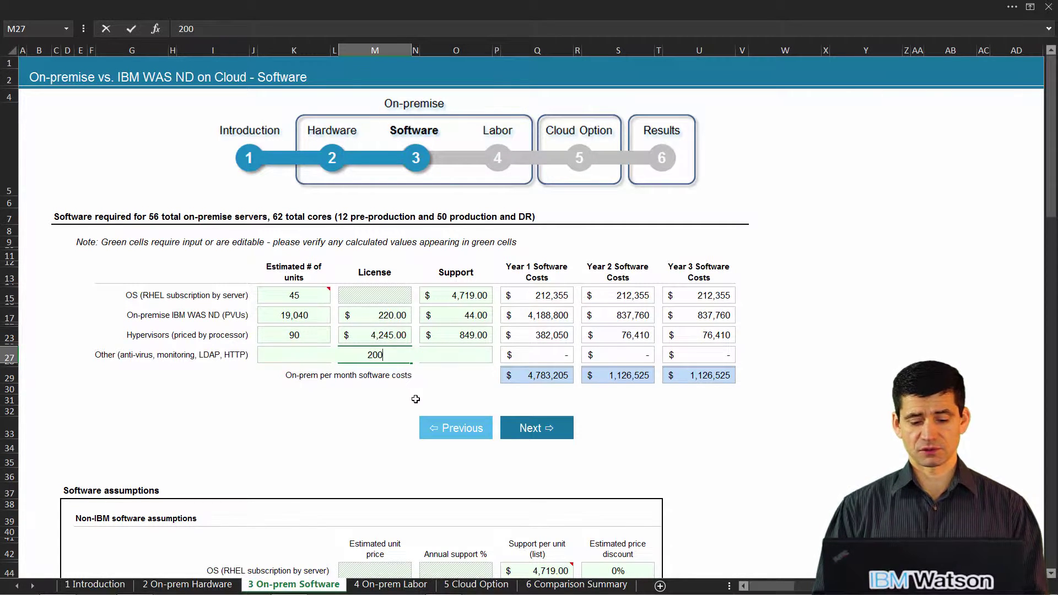
pyautogui.press('Tab')
pyautogui.press('Tab')
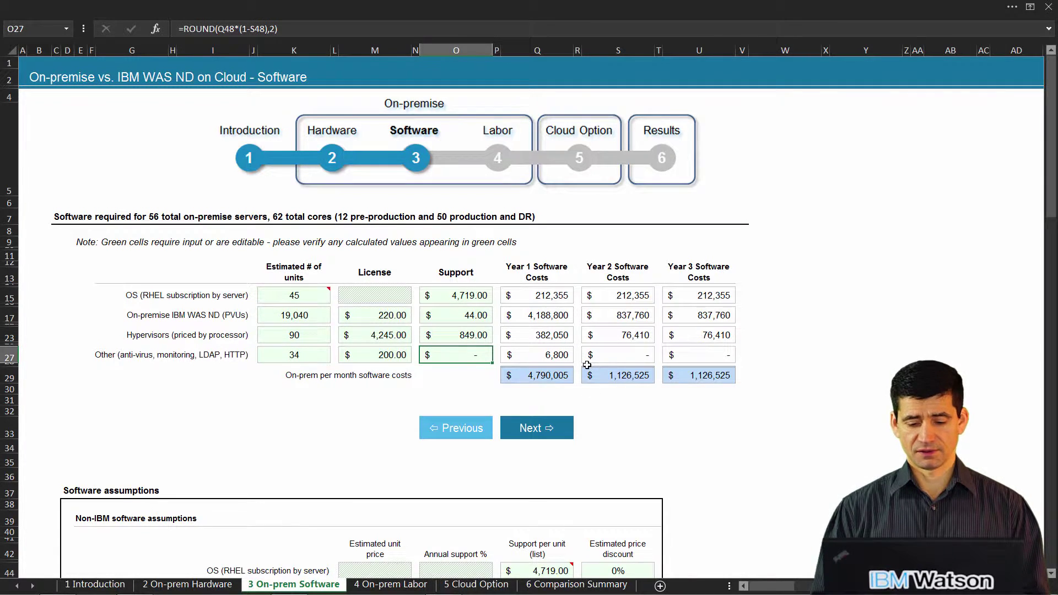
pyautogui.write('1')
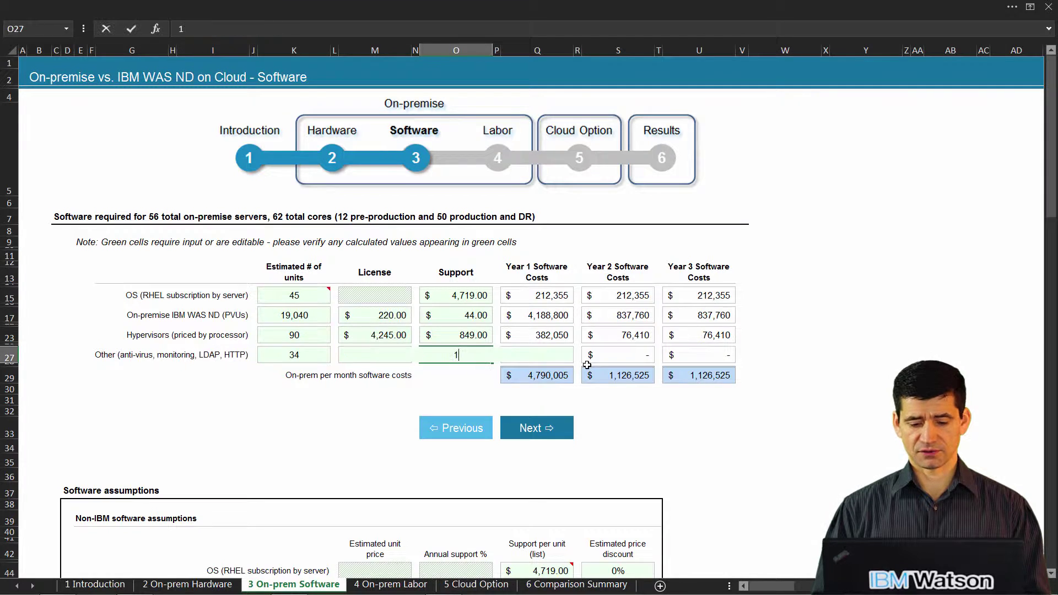
pyautogui.write('50')
pyautogui.press('Tab')
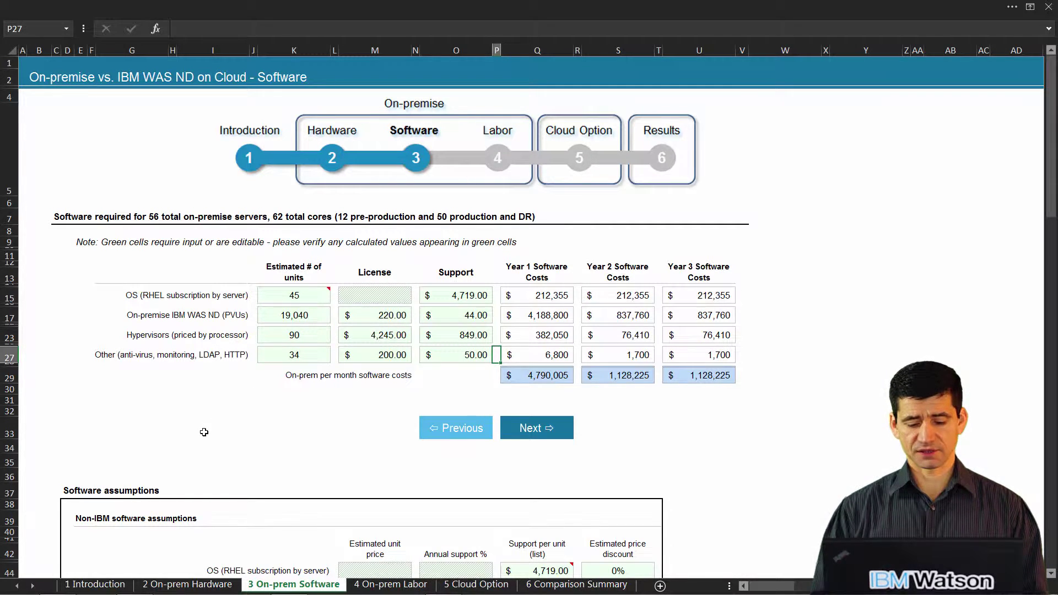
# Set the OS (RHEL subscription) estimated price discount to 50% in the non-IBM software assumptions.
pyautogui.press('Down')
pyautogui.press('Down')
pyautogui.press('Down')
pyautogui.press('Down')
pyautogui.press('Down')
pyautogui.press('Down')
pyautogui.press('Down')
pyautogui.press('Down')
pyautogui.press('Down')
pyautogui.press('Down')
pyautogui.press('Down')
pyautogui.press('Down')
pyautogui.press('Down')
pyautogui.press('Down')
pyautogui.press('Down')
pyautogui.press('Down')
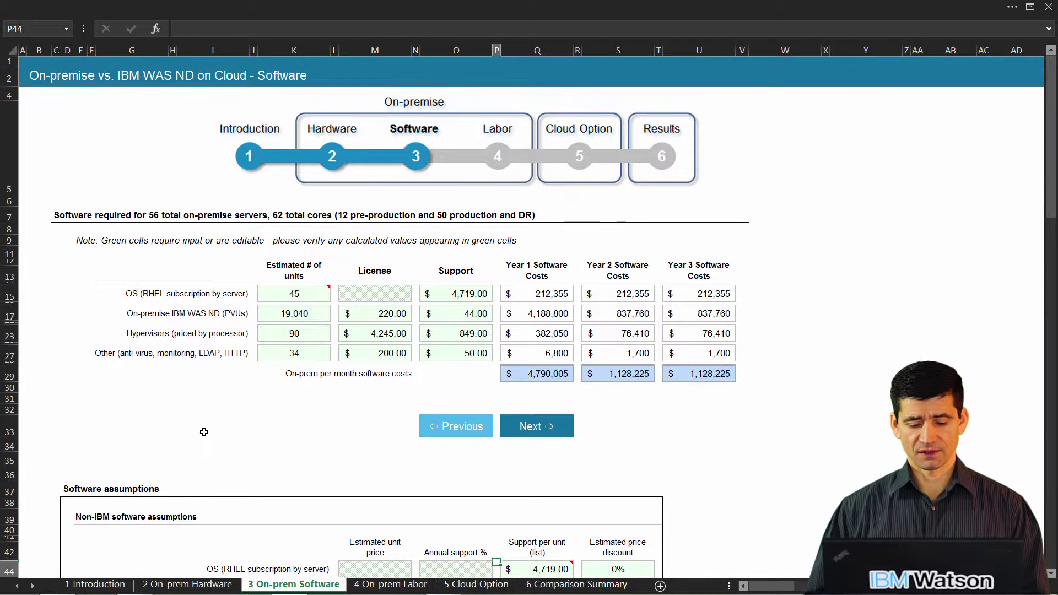
pyautogui.press('Down')
pyautogui.press('Down')
pyautogui.press('Down')
pyautogui.press('Down')
pyautogui.press('Down')
pyautogui.press('Down')
pyautogui.press('Down')
pyautogui.press('Down')
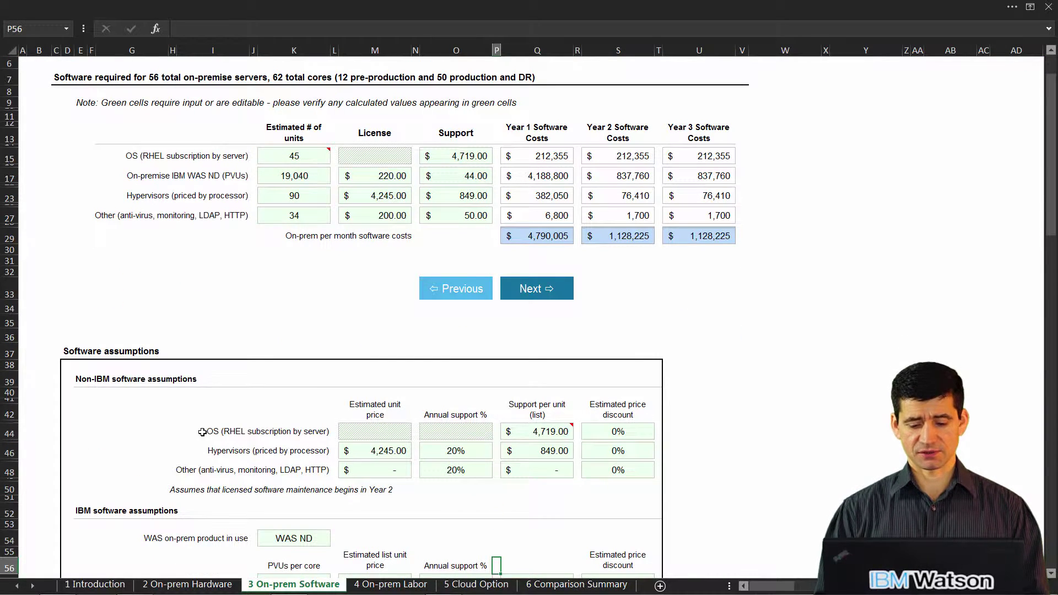
pyautogui.click(626, 432)
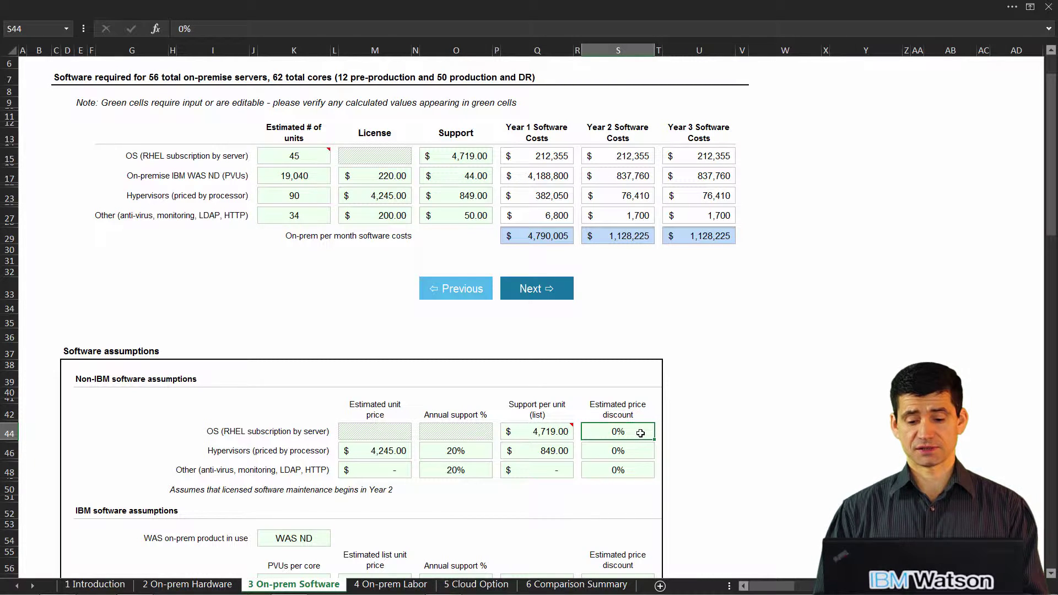
pyautogui.write('50')
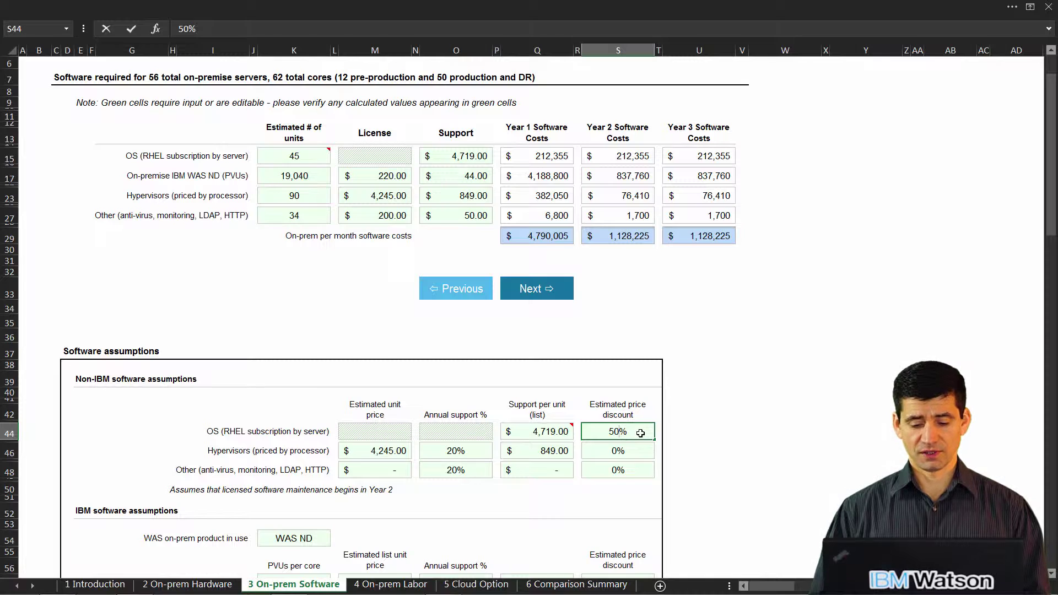
pyautogui.press('Return')
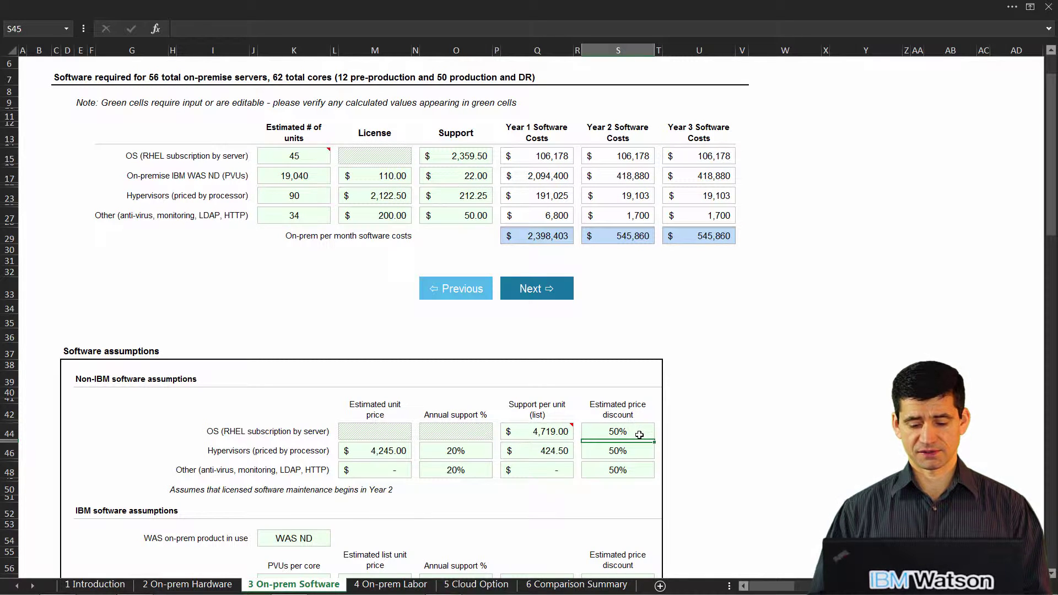
# Examine the linked hypervisor discount and the product choices for the WAS on-prem product in use.
pyautogui.press('Down')
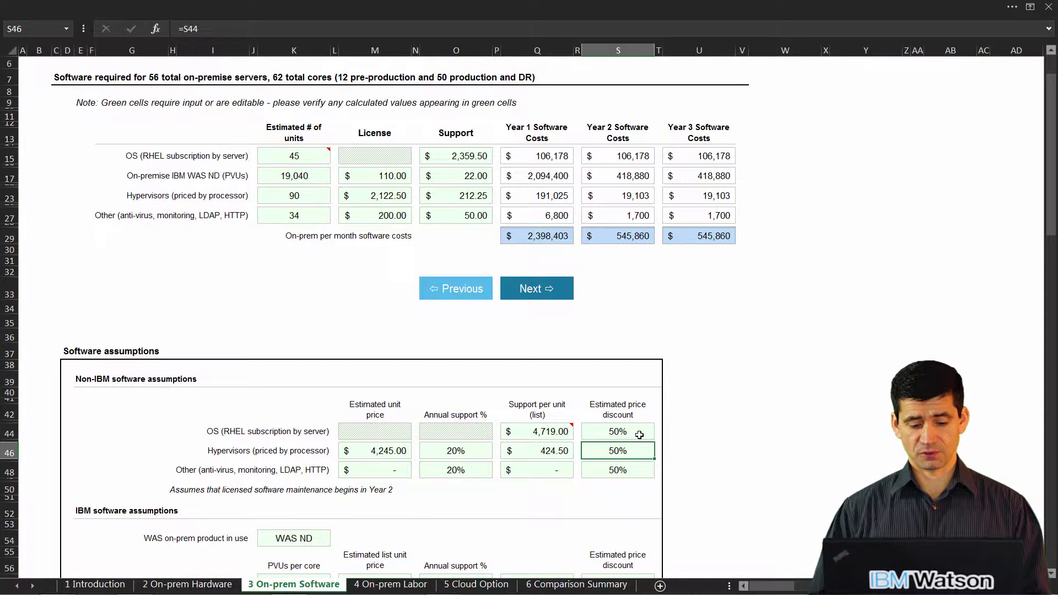
pyautogui.press('Down')
pyautogui.press('Down')
pyautogui.press('Down')
pyautogui.press('Down')
pyautogui.press('Down')
pyautogui.press('Down')
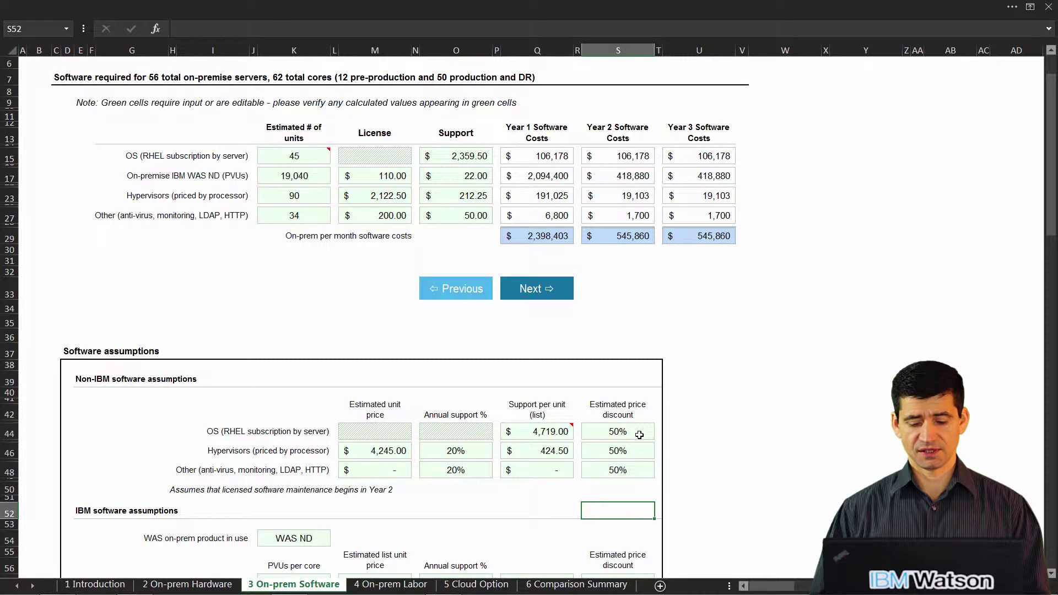
pyautogui.press('Down')
pyautogui.press('Down')
pyautogui.press('Down')
pyautogui.press('Down')
pyautogui.press('Down')
pyautogui.press('Down')
pyautogui.press('Down')
pyautogui.press('Down')
pyautogui.press('Down')
pyautogui.press('Down')
pyautogui.press('Down')
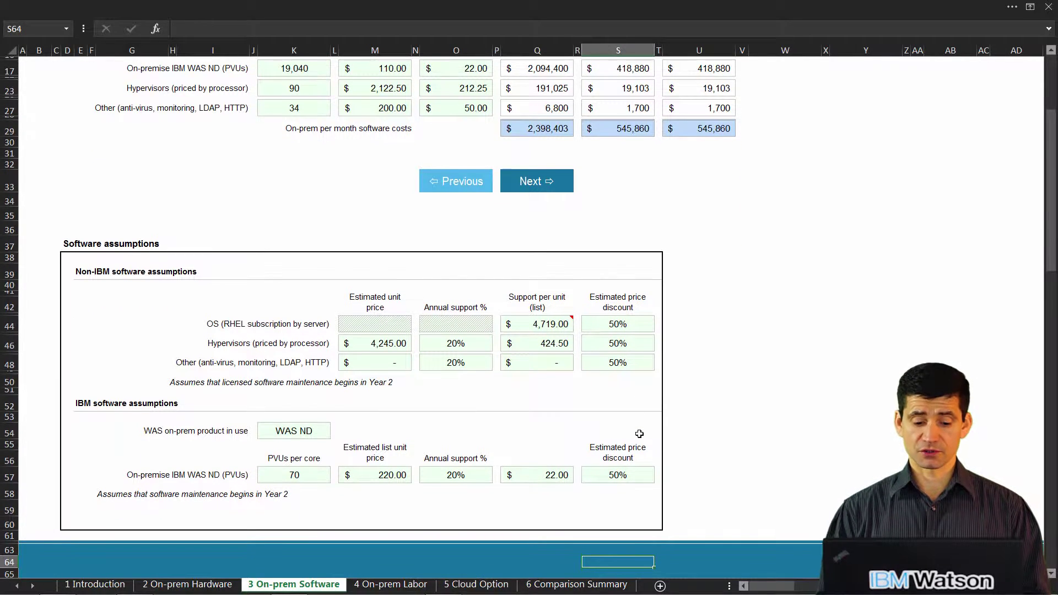
pyautogui.click(294, 431)
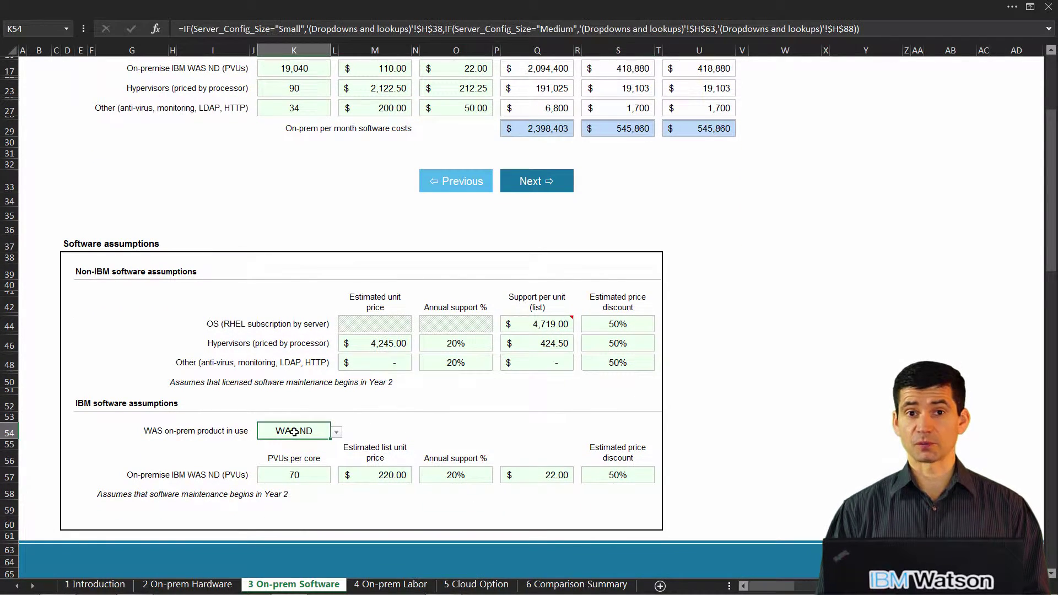
pyautogui.click(336, 433)
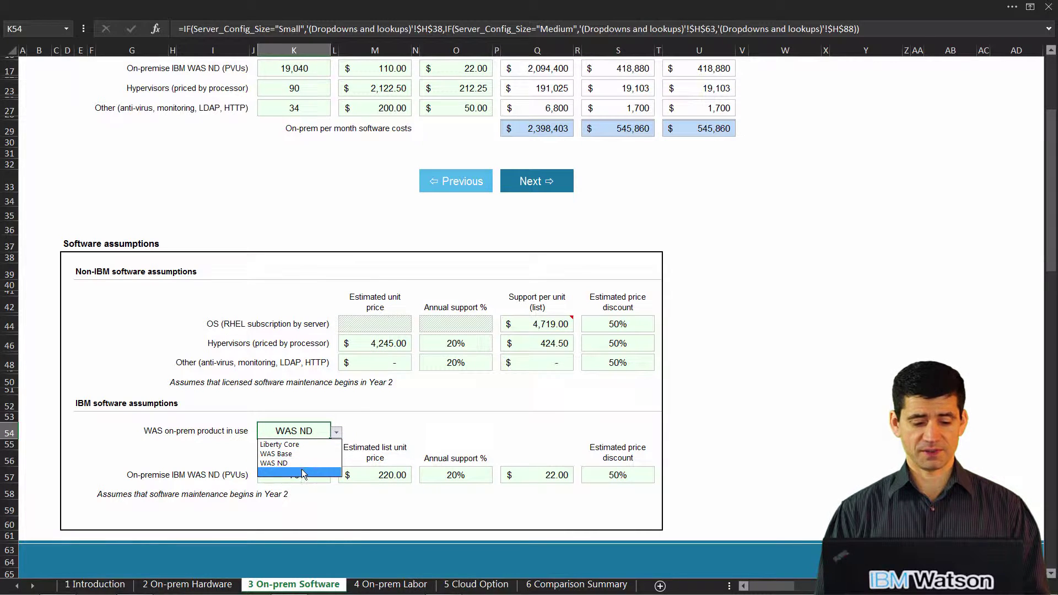
pyautogui.press('Escape')
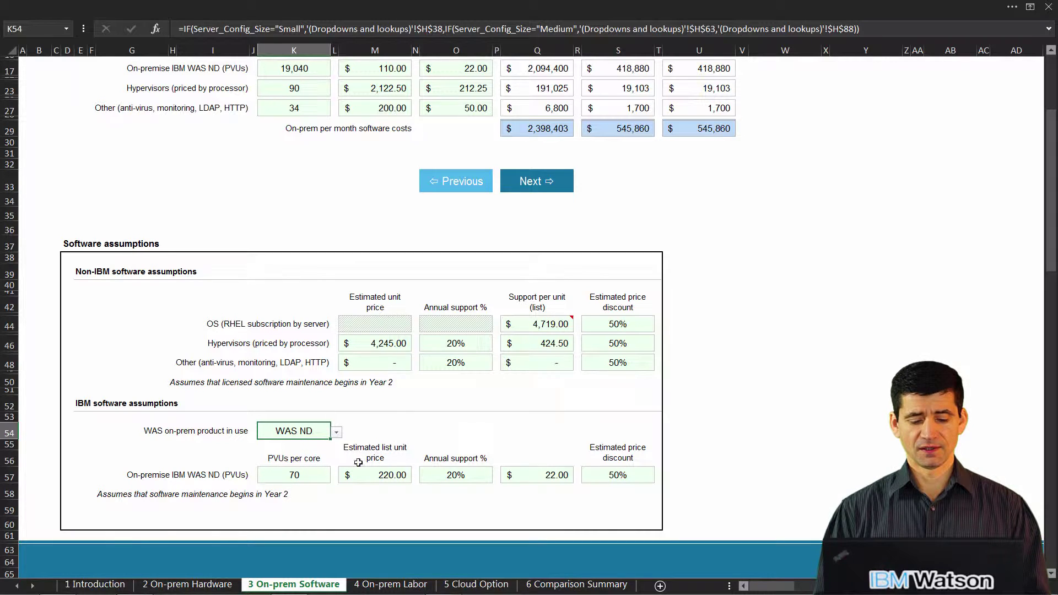
# Examine the PVUs per core, estimated list unit price and price discount for on-premise IBM WAS ND.
pyautogui.click(299, 477)
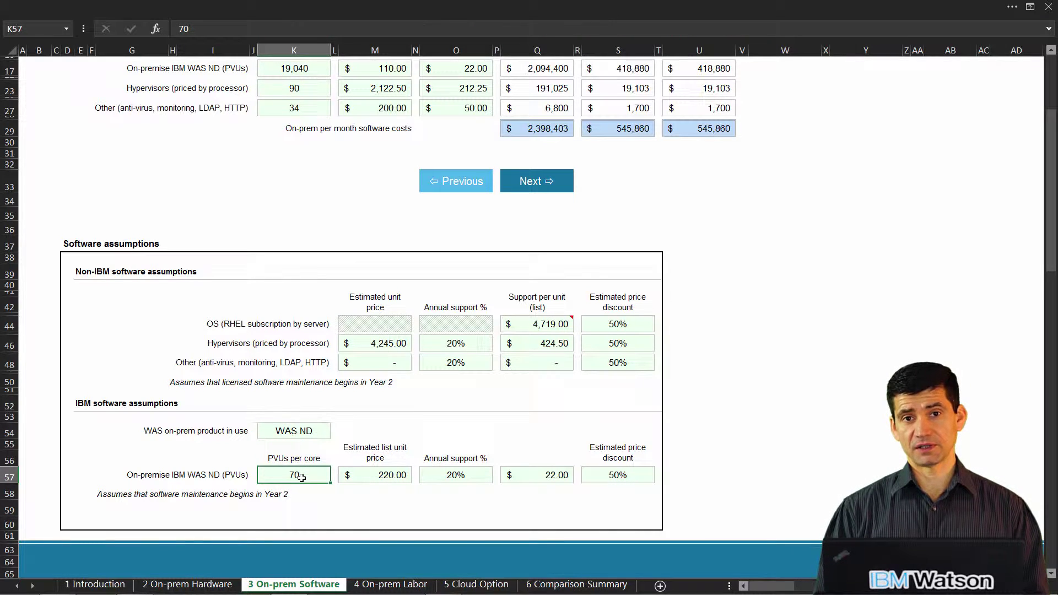
pyautogui.click(395, 476)
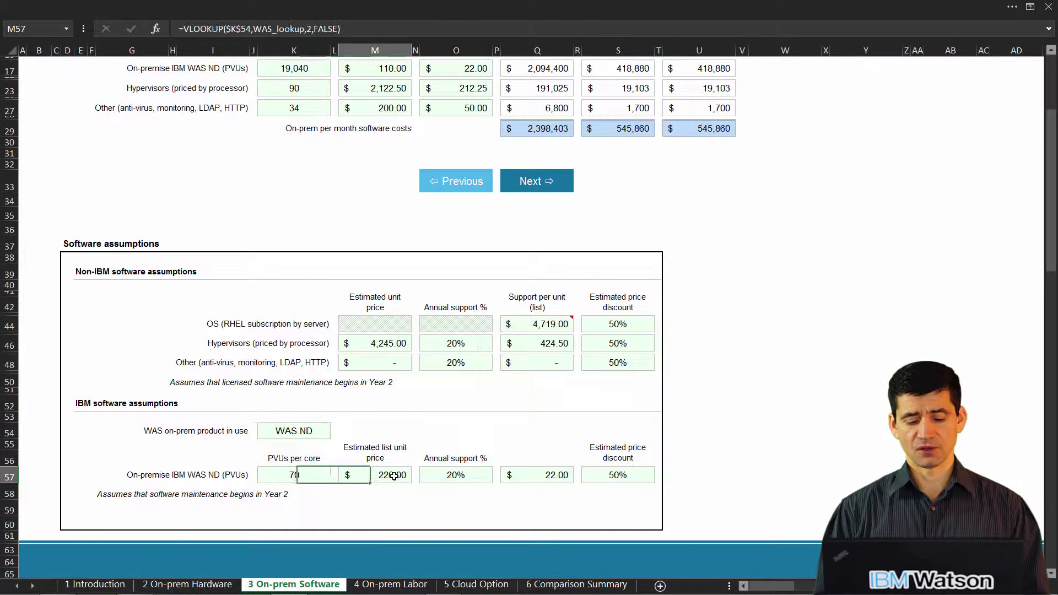
pyautogui.click(626, 479)
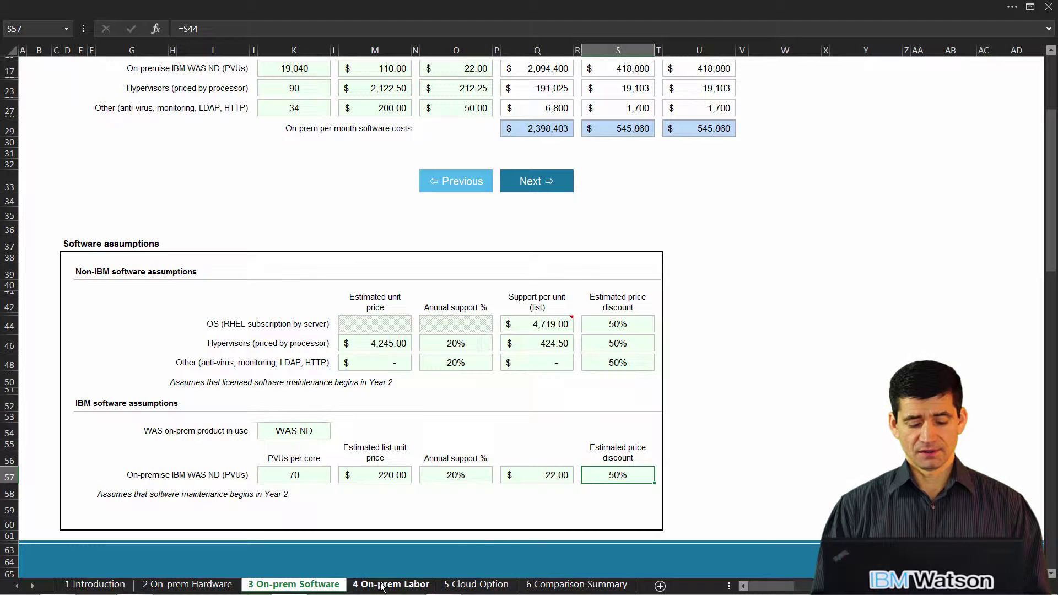
# Open the 2 On-prem Hardware sheet and examine the assumed sockets per server and the base server cost.
pyautogui.click(190, 585)
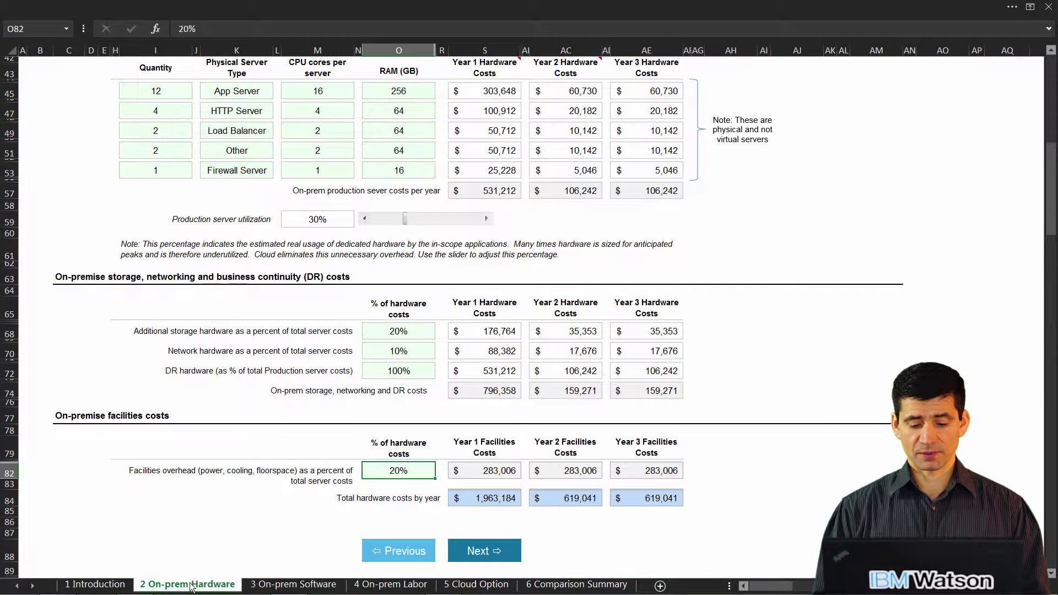
pyautogui.click(877, 523)
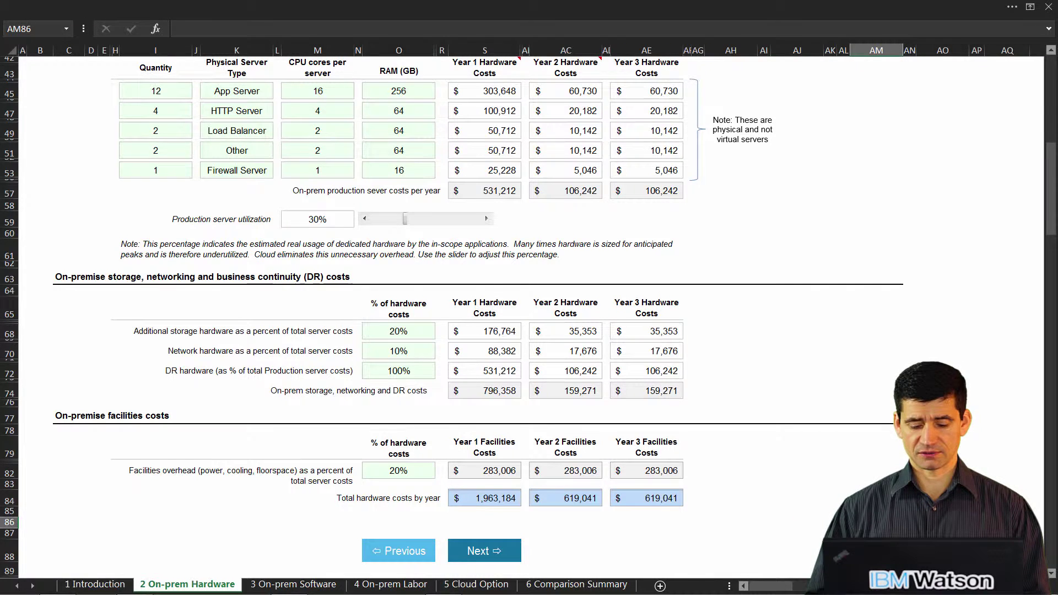
pyautogui.press('Down')
pyautogui.press('Down')
pyautogui.press('Down')
pyautogui.press('Down')
pyautogui.press('Down')
pyautogui.press('Down')
pyautogui.press('Down')
pyautogui.press('Down')
pyautogui.press('Down')
pyautogui.press('Down')
pyautogui.press('Down')
pyautogui.press('Down')
pyautogui.press('Down')
pyautogui.press('Down')
pyautogui.press('Down')
pyautogui.press('Down')
pyautogui.press('Down')
pyautogui.press('Down')
pyautogui.press('Down')
pyautogui.press('Down')
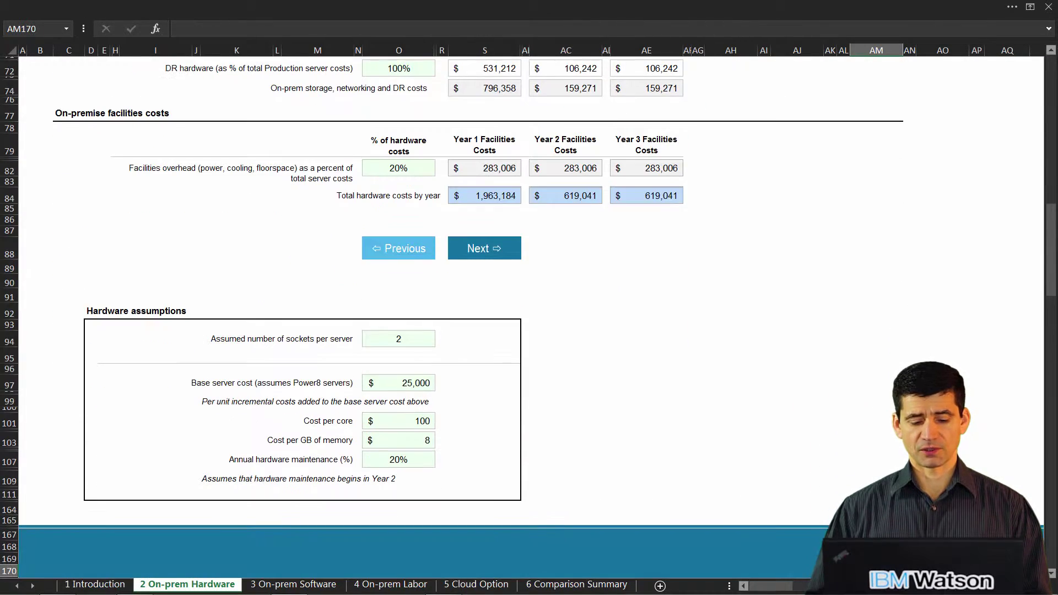
pyautogui.click(419, 344)
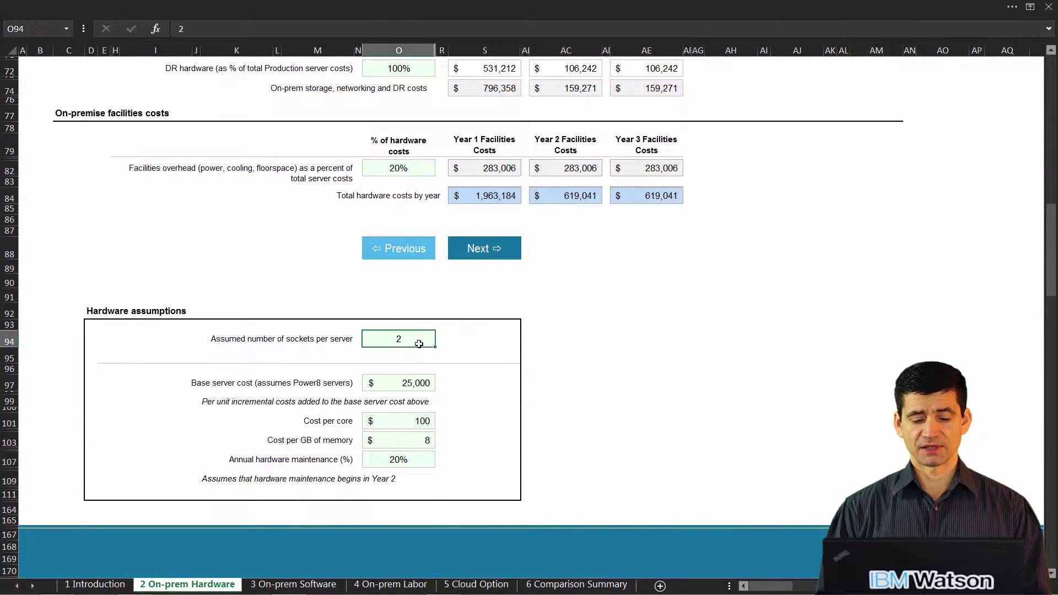
pyautogui.click(383, 380)
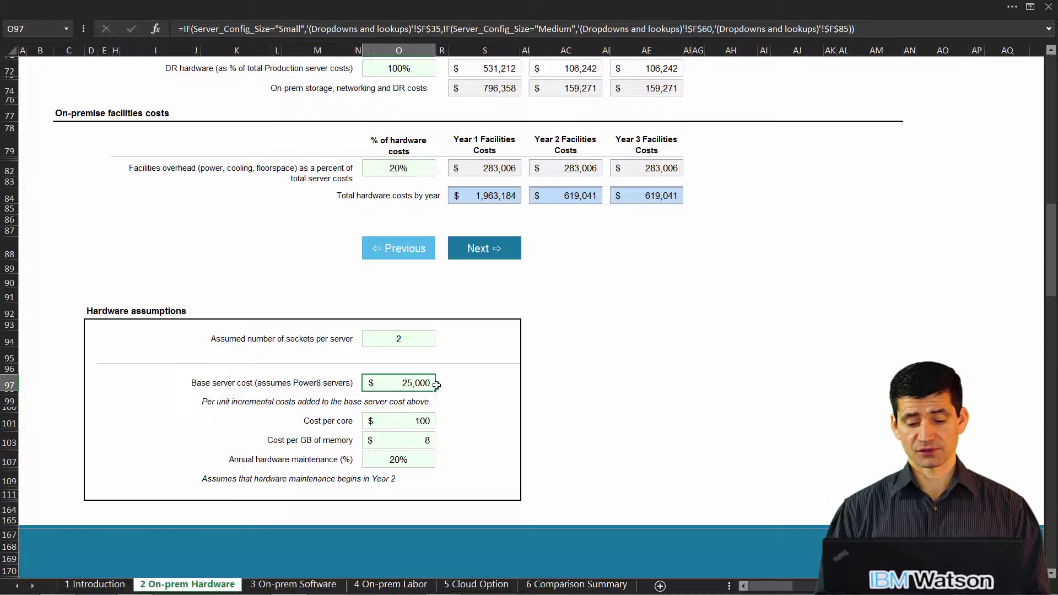
# Examine the cost per core, cost per GB of memory and annual hardware maintenance percentage in the hardware assumptions.
pyautogui.click(399, 419)
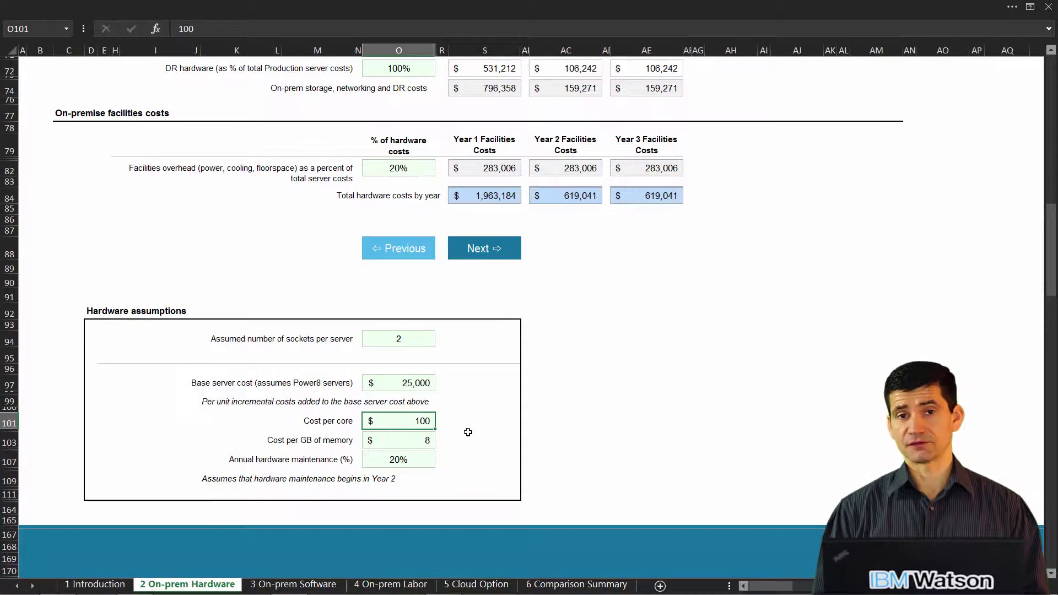
pyautogui.click(401, 440)
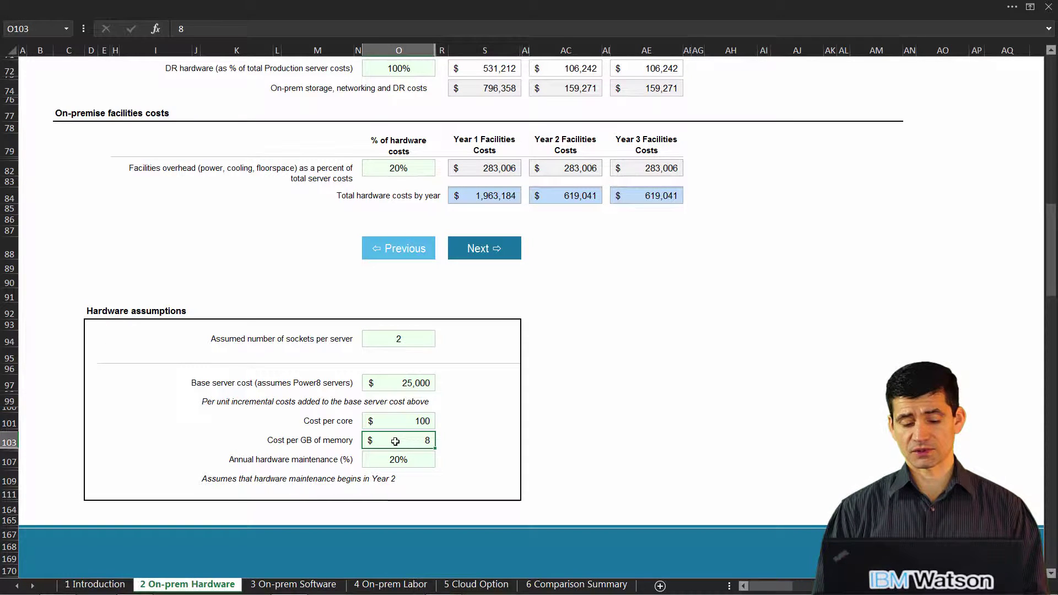
pyautogui.click(407, 462)
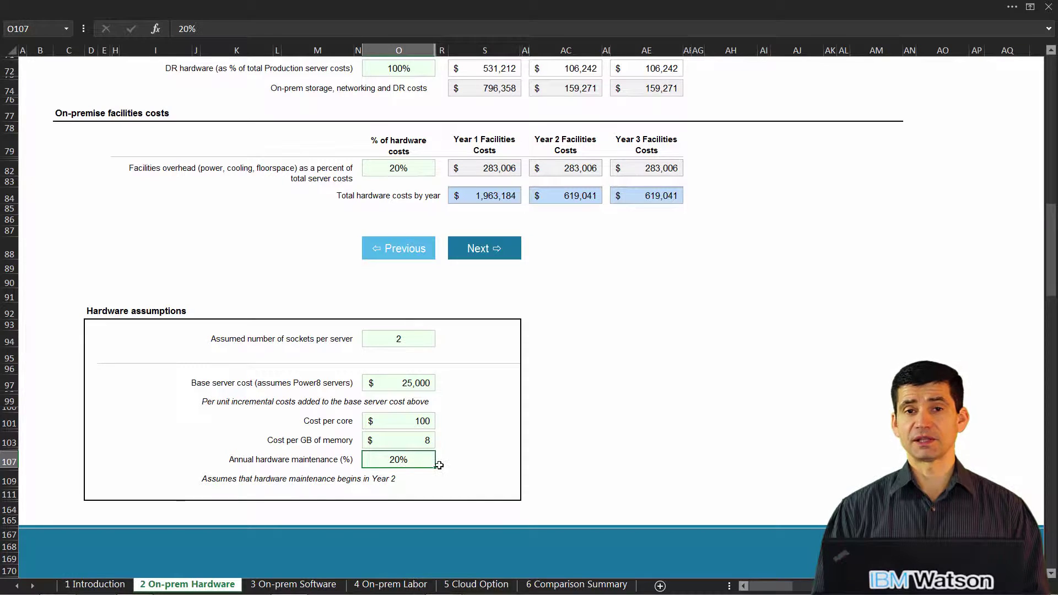
# Open the 4 On-prem Labor sheet and examine the available options for the current level of scripting.
pyautogui.click(306, 586)
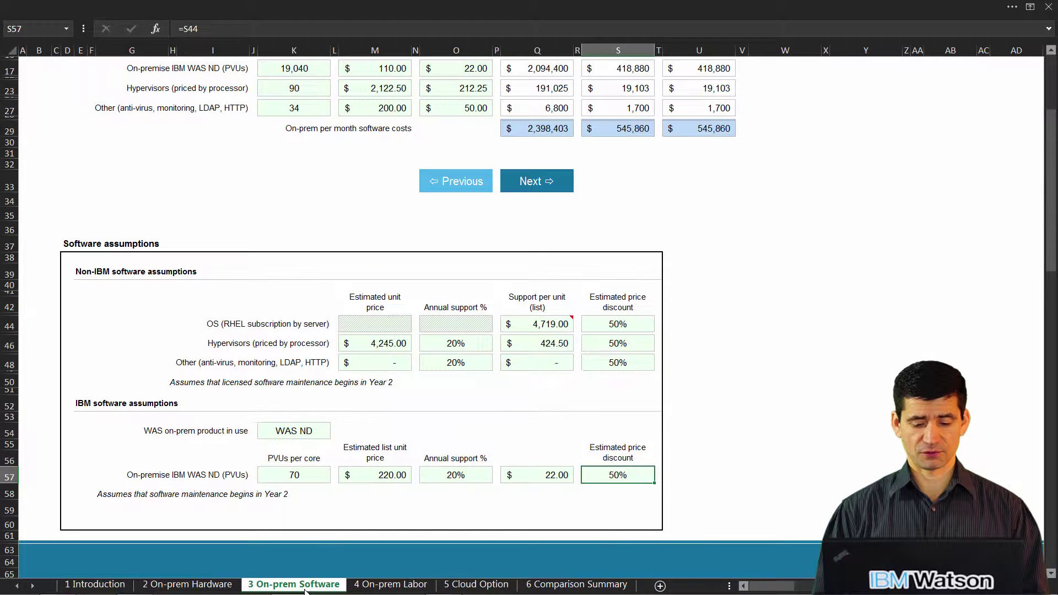
pyautogui.click(395, 588)
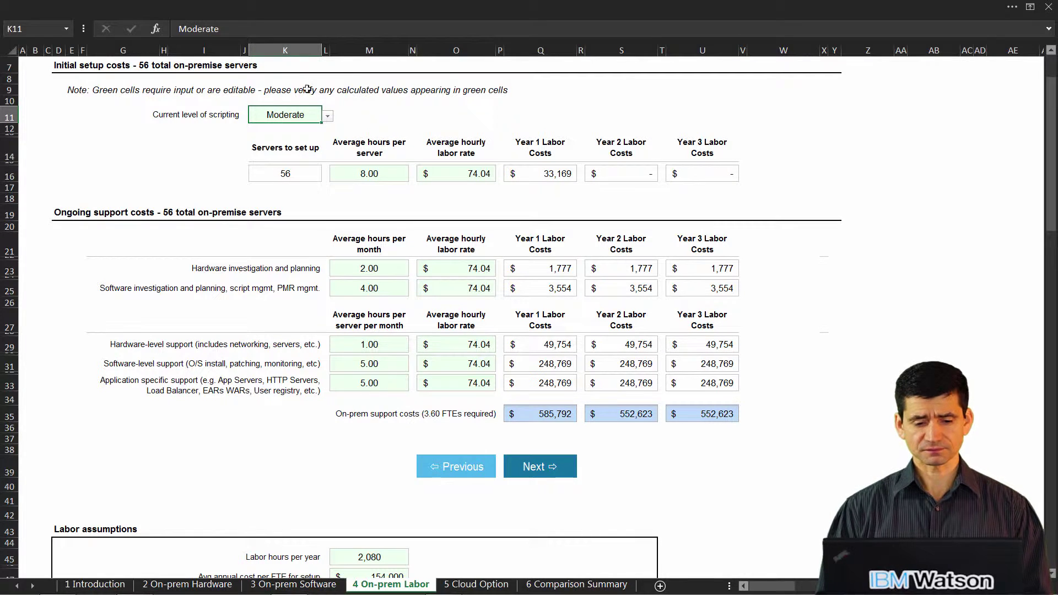
pyautogui.click(175, 101)
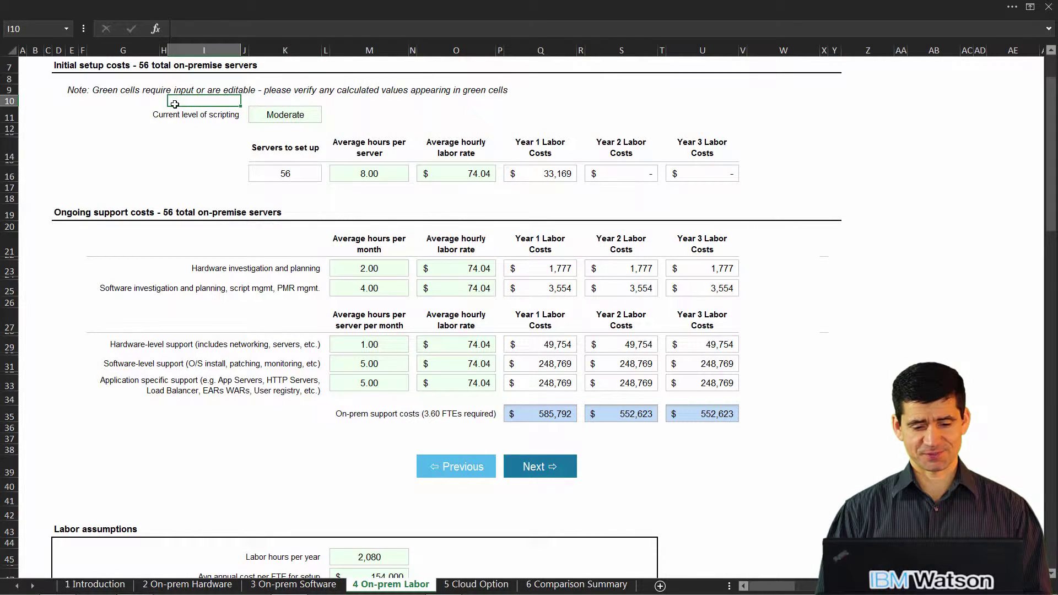
pyautogui.click(128, 93)
pyautogui.press('Up')
pyautogui.press('Up')
pyautogui.press('Up')
pyautogui.press('Up')
pyautogui.press('Up')
pyautogui.press('Up')
pyautogui.press('Up')
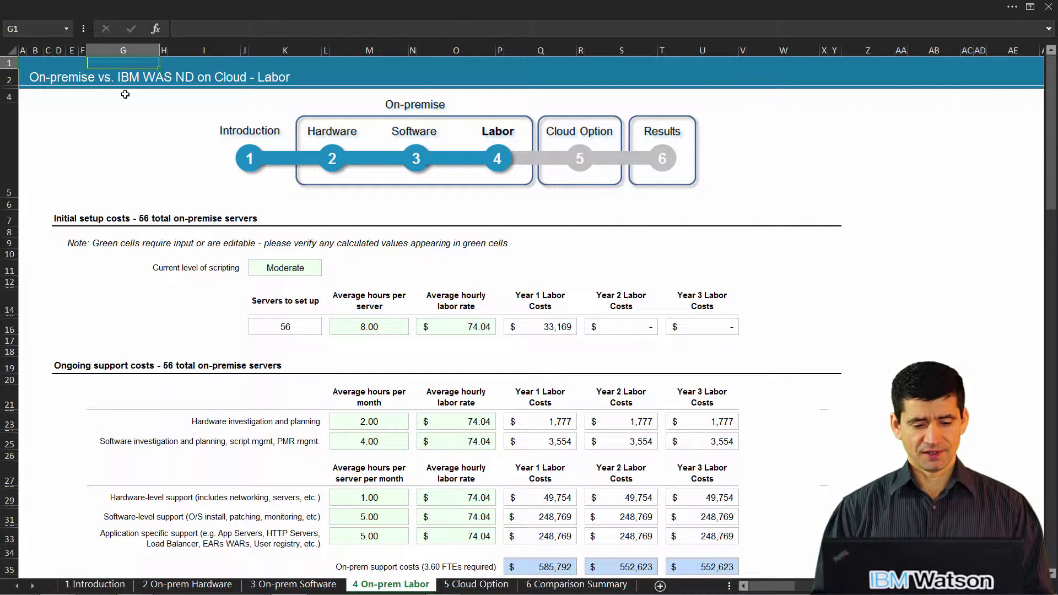
pyautogui.click(287, 273)
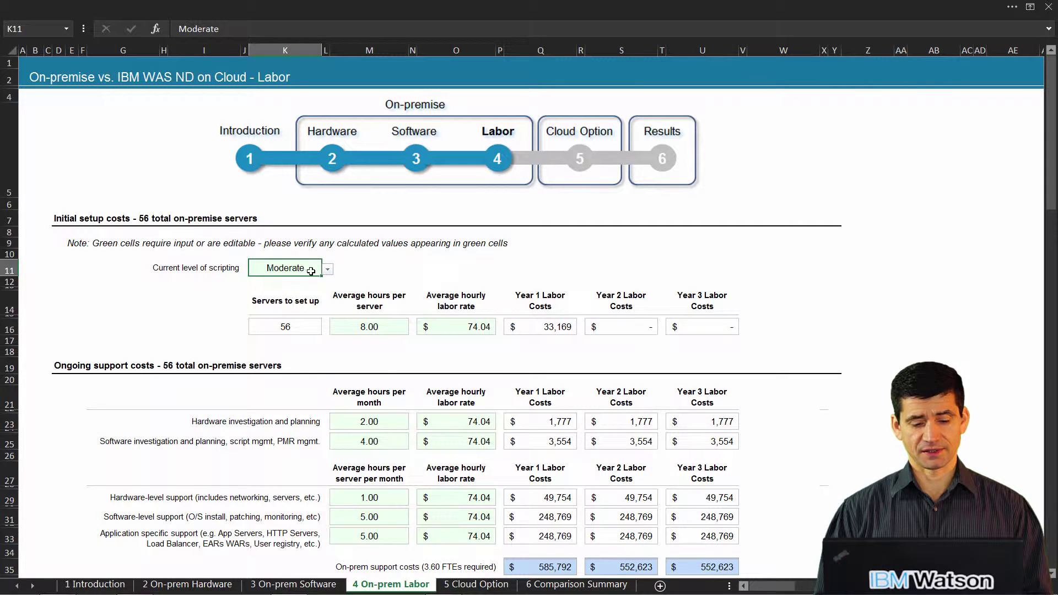
pyautogui.click(328, 269)
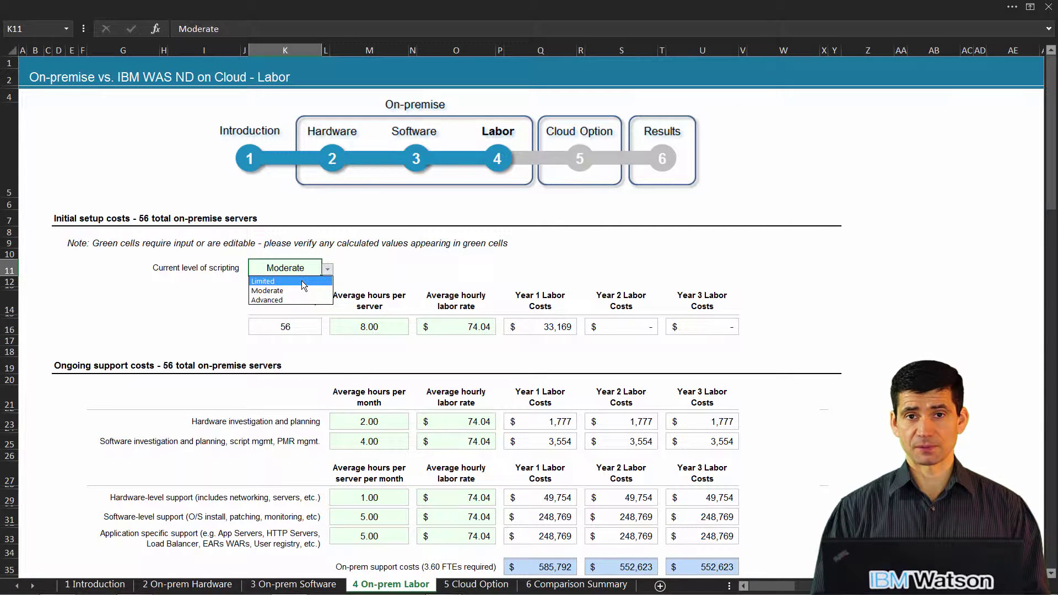
pyautogui.press('Escape')
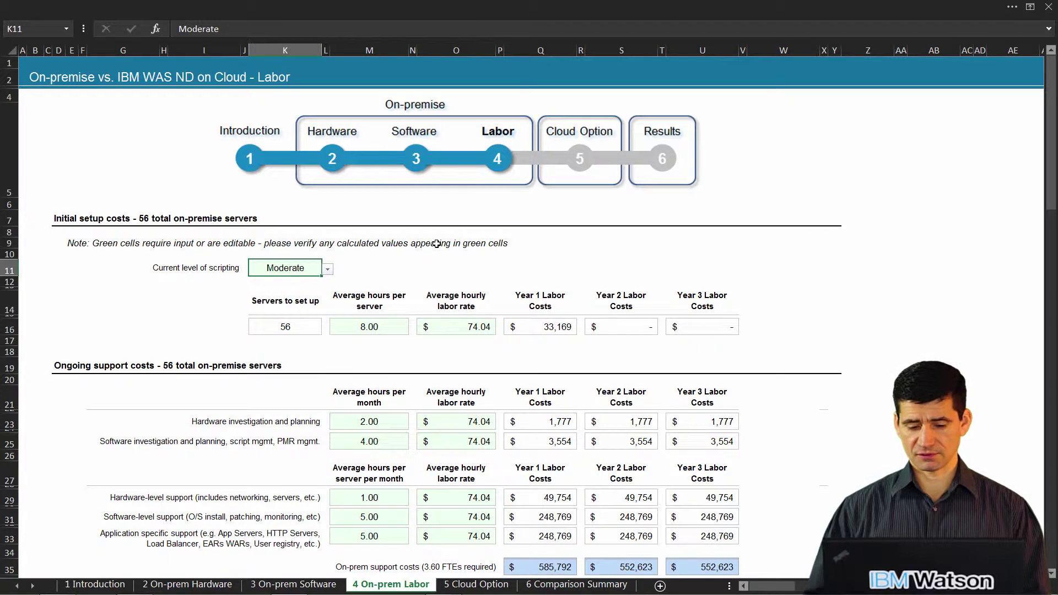
# Examine the monthly hardware support hours per server for advanced, moderate and limited scripting in the labor assumptions.
pyautogui.press('Down')
pyautogui.press('Down')
pyautogui.press('Down')
pyautogui.press('Down')
pyautogui.press('Down')
pyautogui.press('Down')
pyautogui.press('Down')
pyautogui.press('Down')
pyautogui.press('Down')
pyautogui.press('Down')
pyautogui.press('Down')
pyautogui.press('Down')
pyautogui.press('Down')
pyautogui.press('Down')
pyautogui.press('Down')
pyautogui.press('Down')
pyautogui.press('Down')
pyautogui.press('Down')
pyautogui.press('Down')
pyautogui.press('Down')
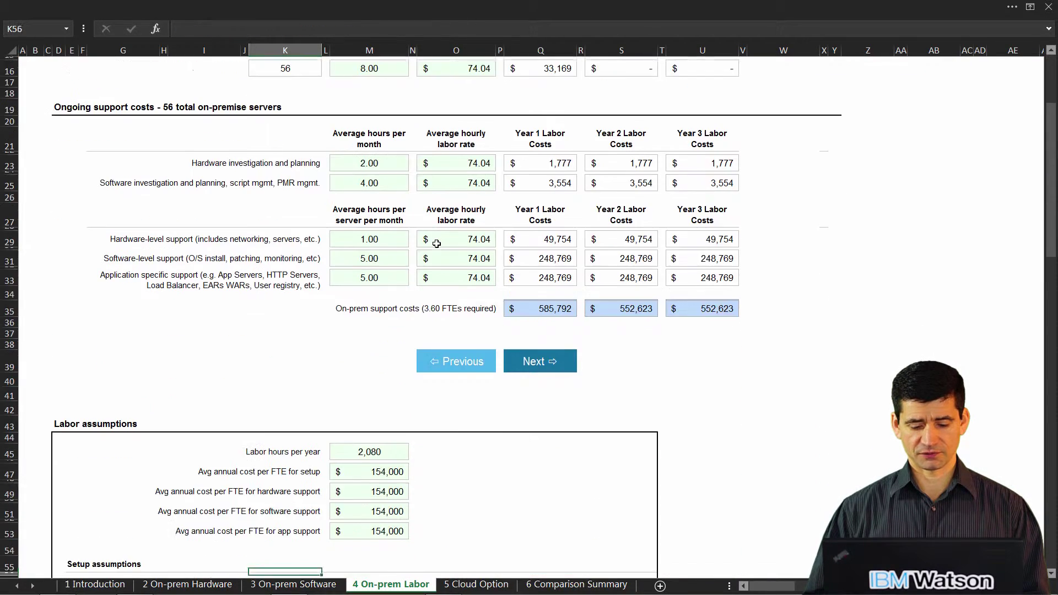
pyautogui.press('Down')
pyautogui.press('Down')
pyautogui.press('Down')
pyautogui.press('Down')
pyautogui.press('Down')
pyautogui.press('Down')
pyautogui.press('Down')
pyautogui.press('Down')
pyautogui.press('Down')
pyautogui.press('Down')
pyautogui.press('Down')
pyautogui.press('Down')
pyautogui.press('Down')
pyautogui.press('Down')
pyautogui.press('Down')
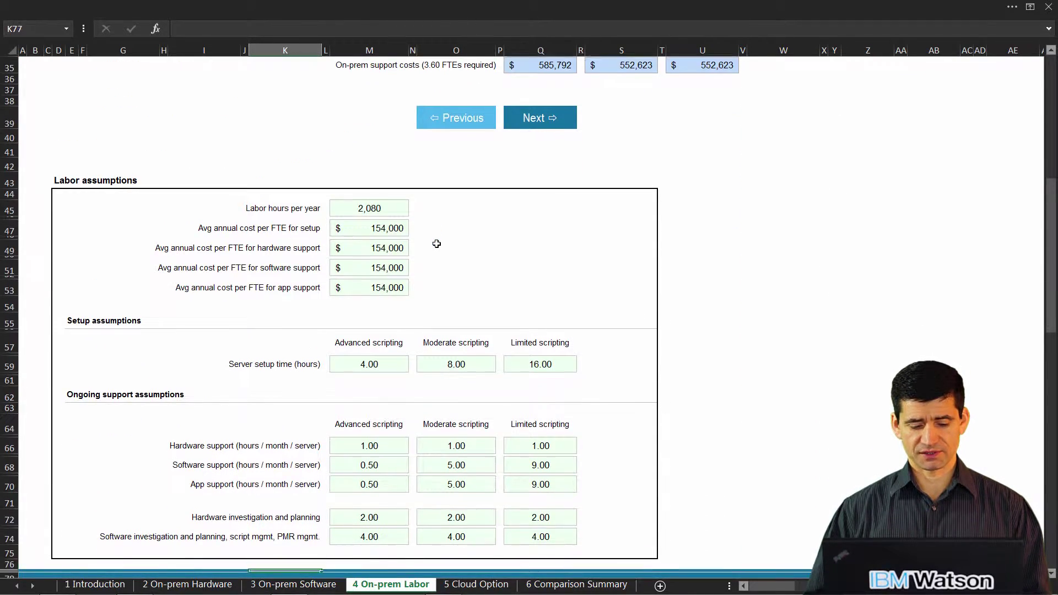
pyautogui.press('Down')
pyautogui.press('Down')
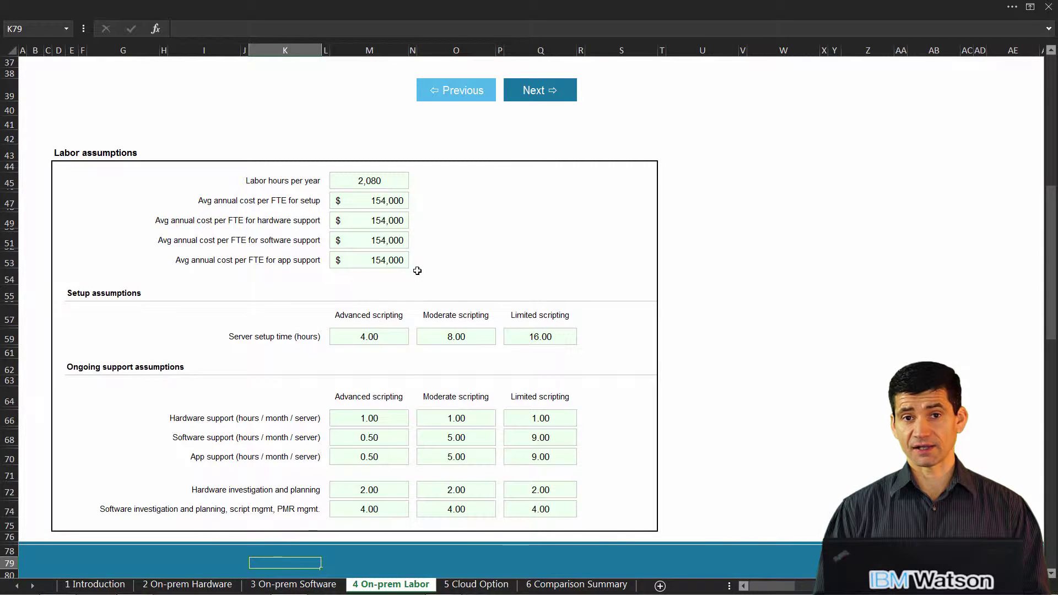
pyautogui.click(313, 420)
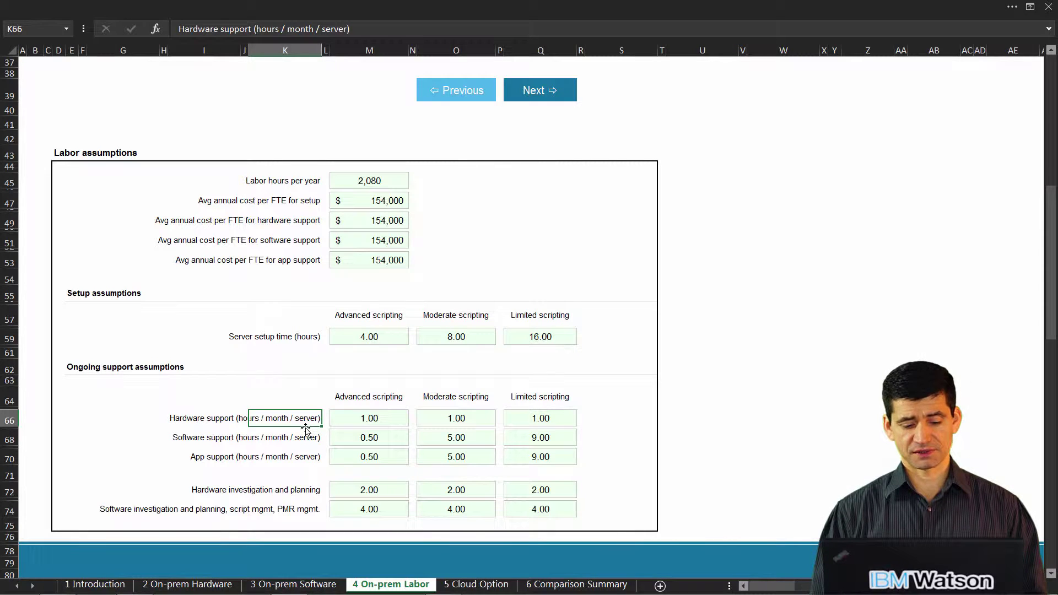
pyautogui.click(384, 418)
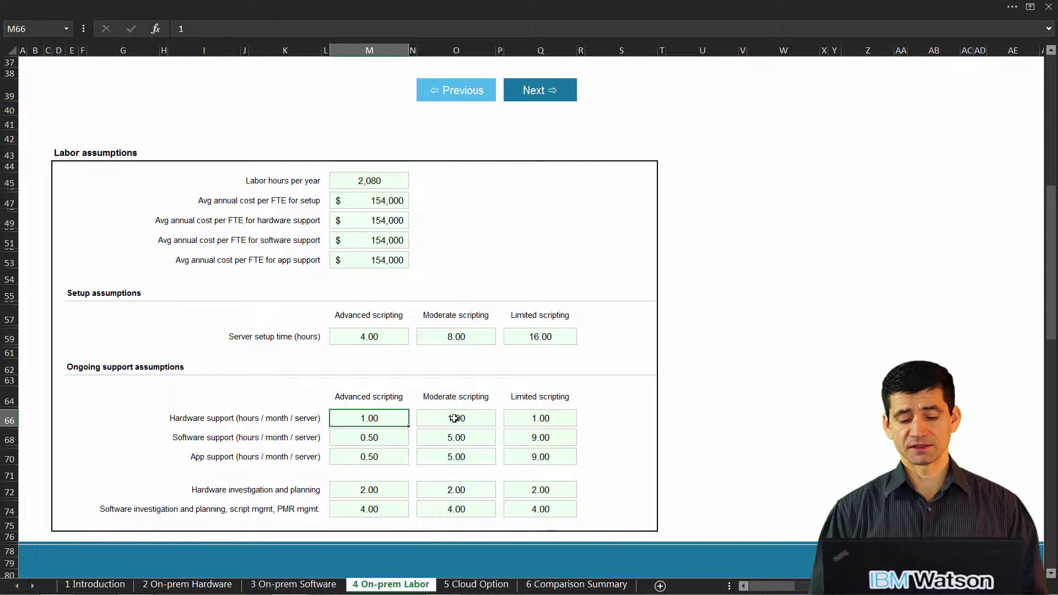
pyautogui.click(466, 420)
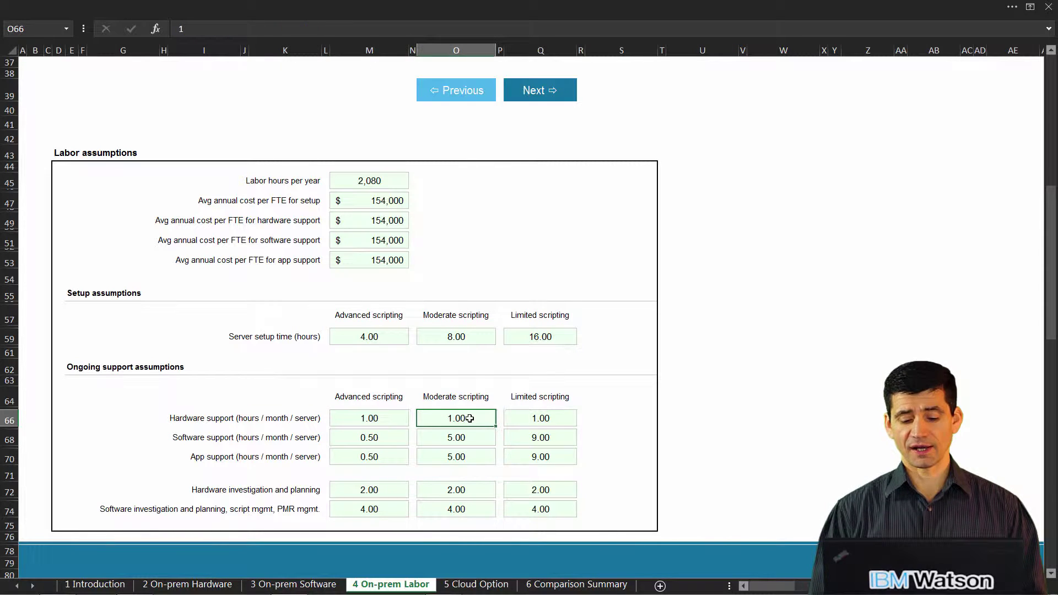
pyautogui.click(541, 420)
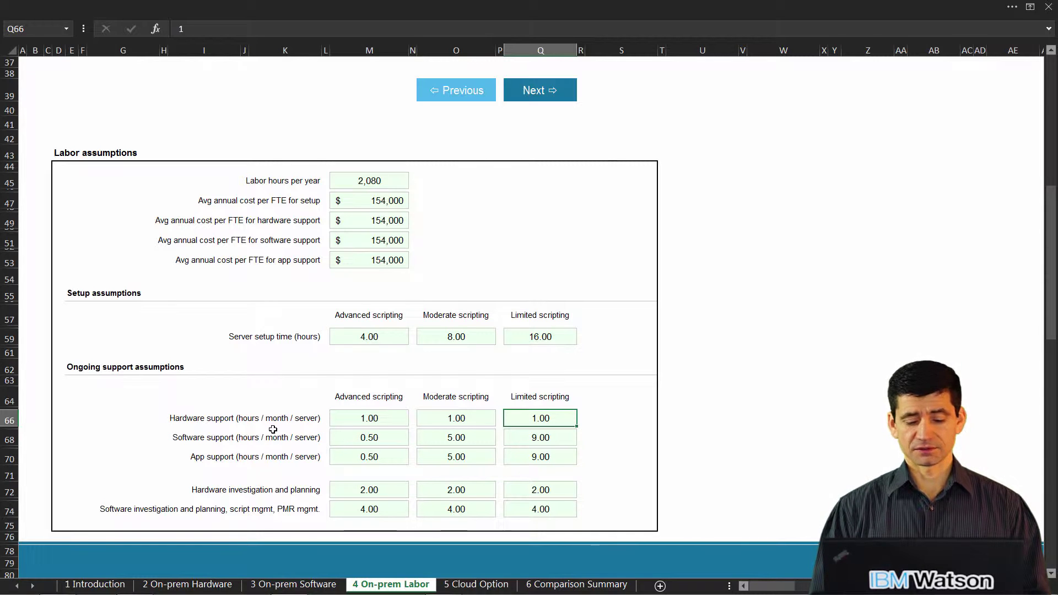
# Examine the software support and app support rows in the ongoing support assumptions, including the app support hours for advanced scripting.
pyautogui.click(308, 439)
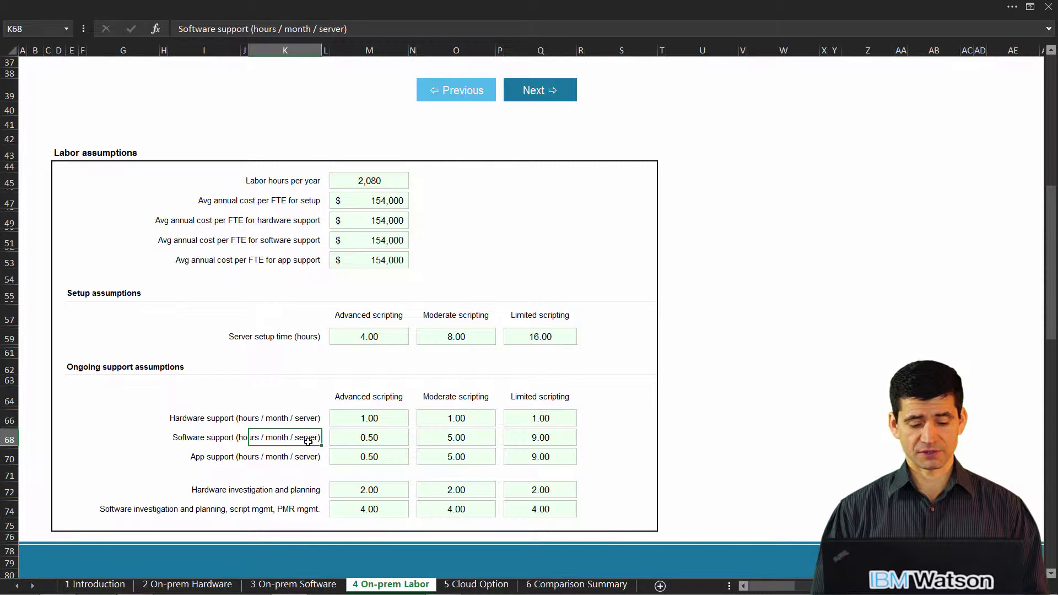
pyautogui.click(305, 459)
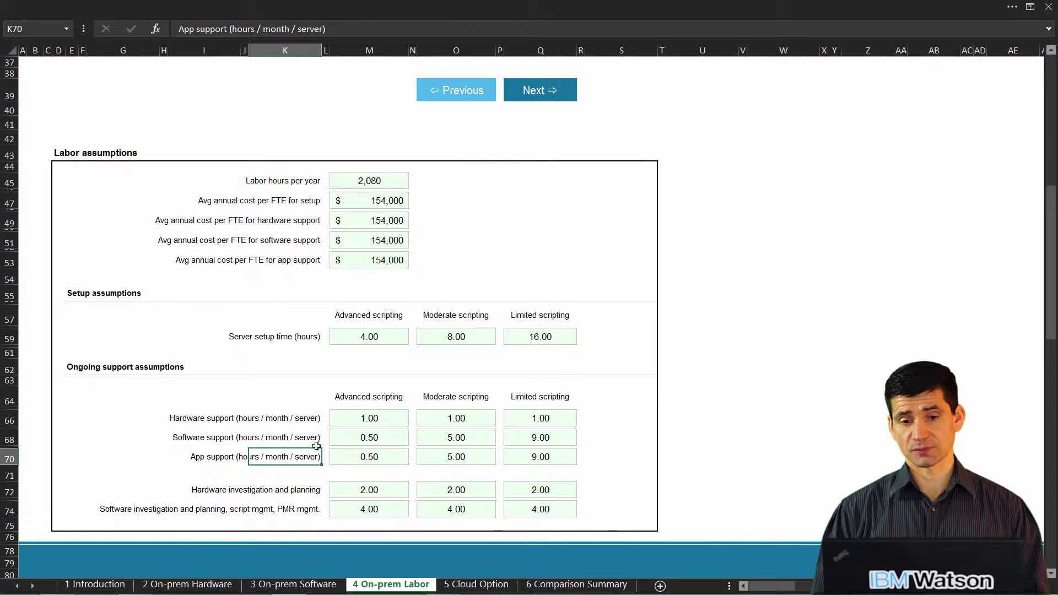
pyautogui.click(293, 438)
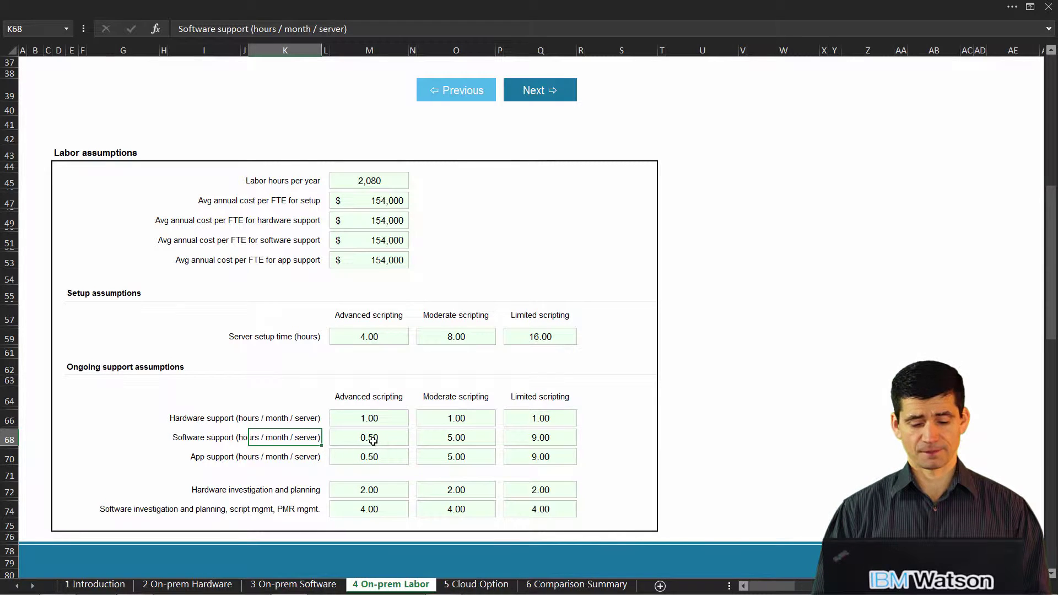
pyautogui.click(310, 458)
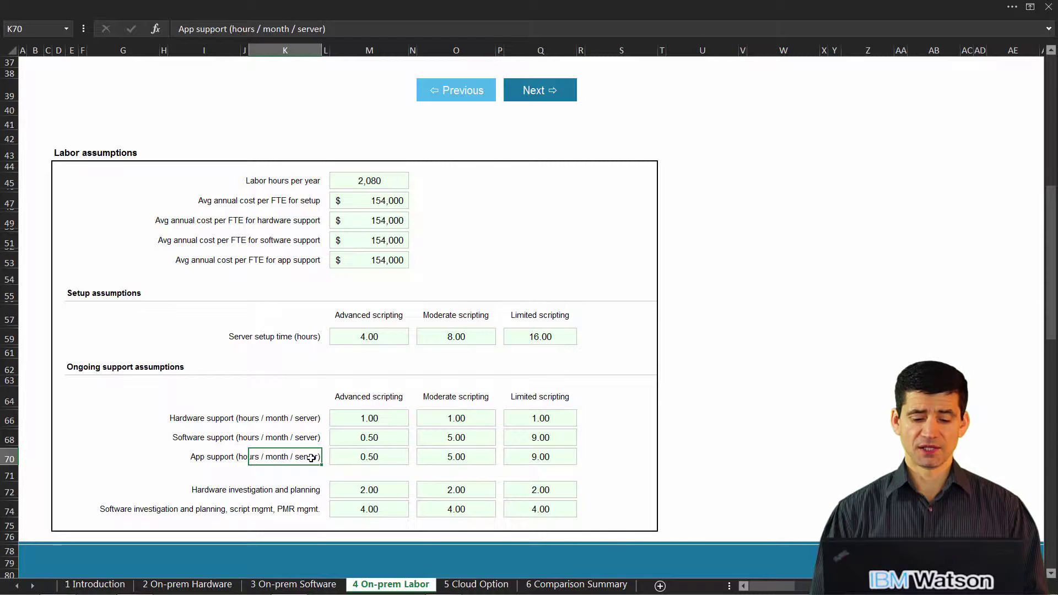
pyautogui.click(377, 458)
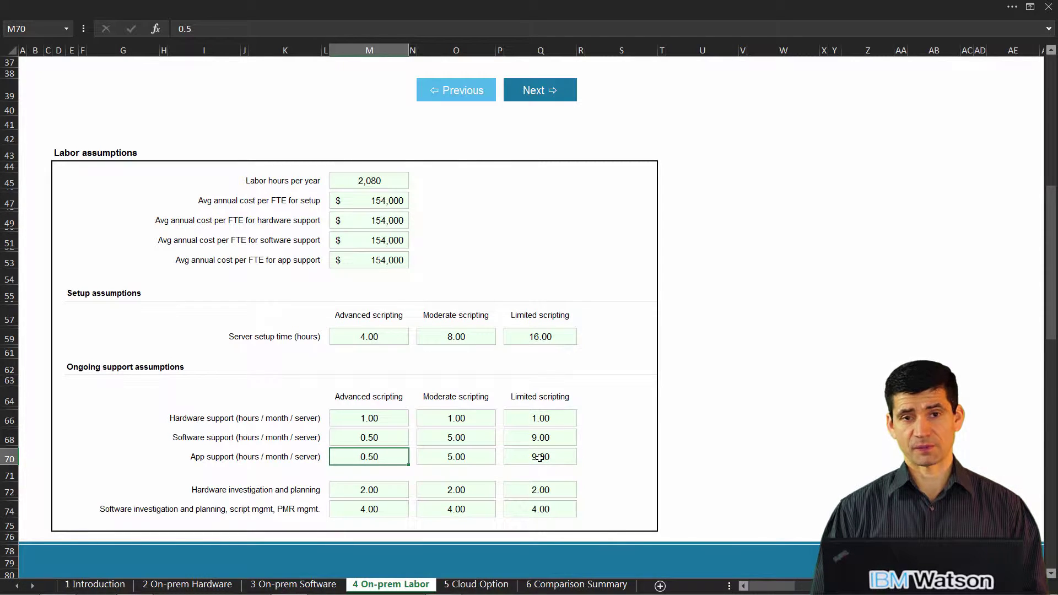
# Compare the software support hours across the three scripting levels, and check the app support hours for advanced scripting.
pyautogui.click(379, 438)
pyautogui.click(458, 439)
pyautogui.click(545, 437)
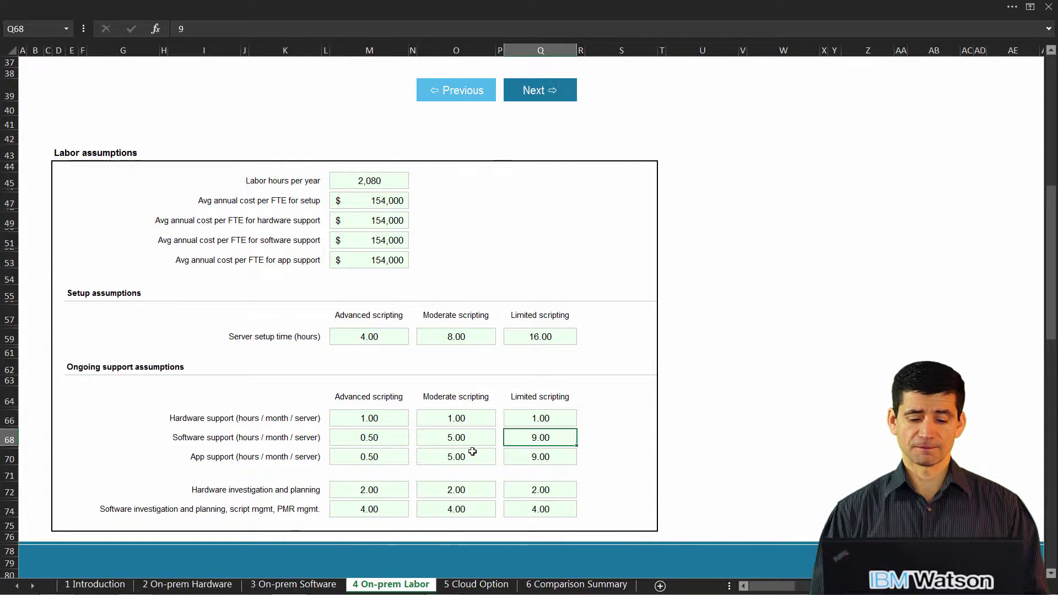
pyautogui.click(462, 439)
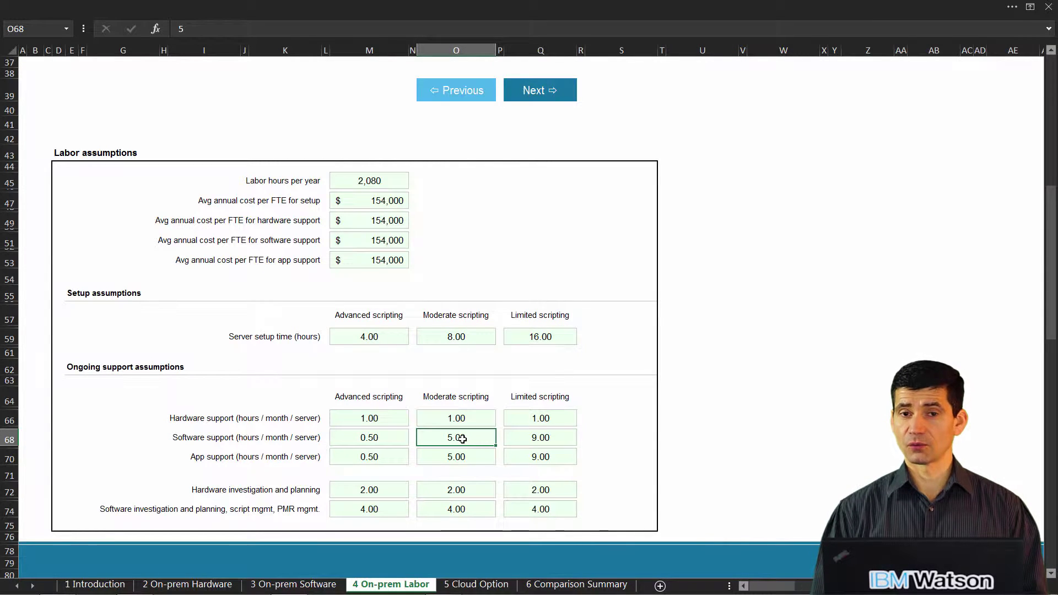
pyautogui.click(377, 439)
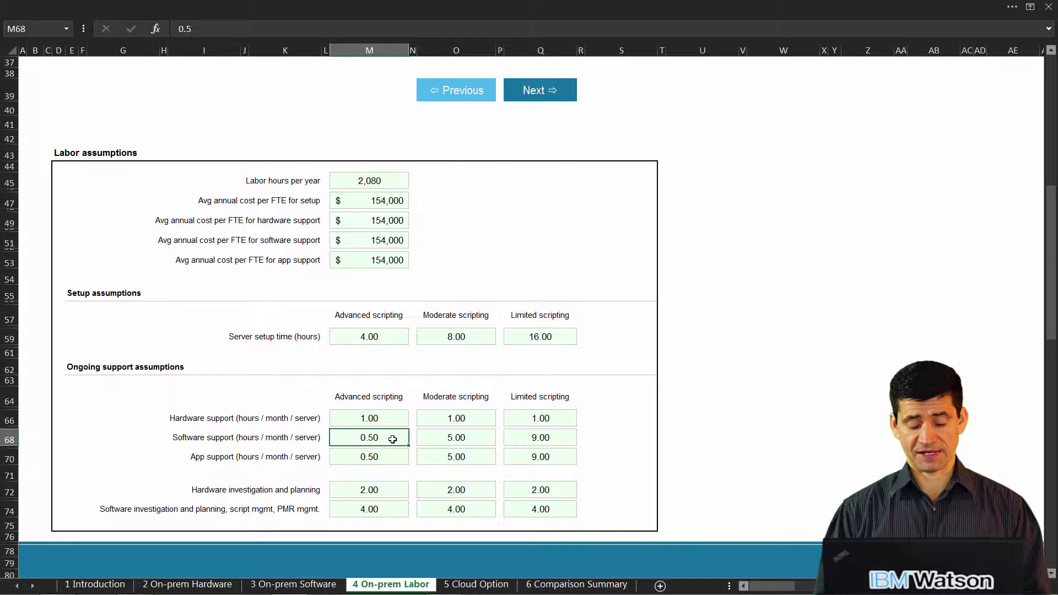
pyautogui.click(391, 458)
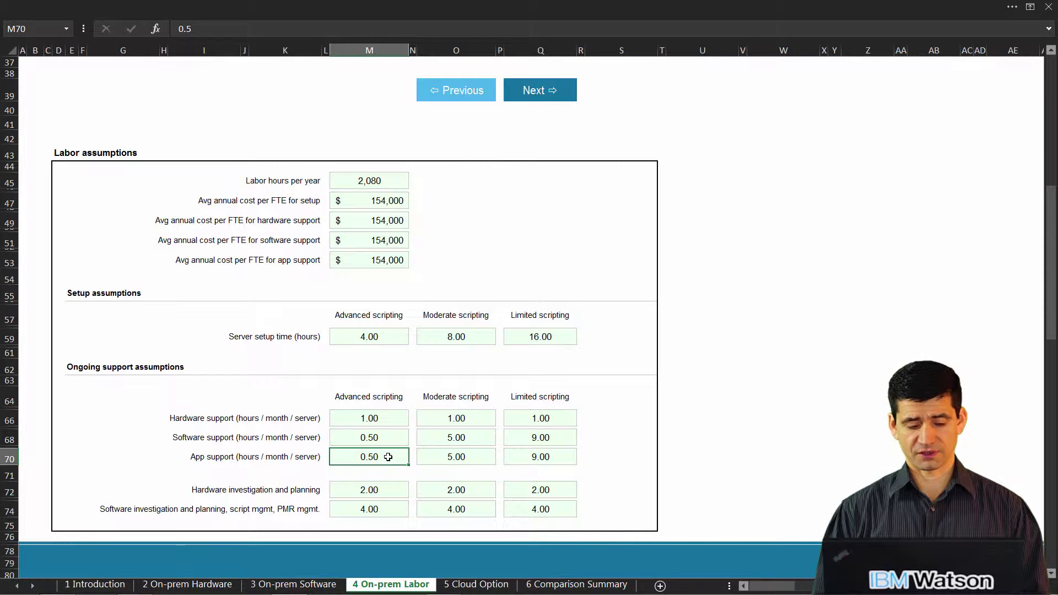
# Examine the assumed hours for hardware investigation and planning and for software investigation, script and PMR management.
pyautogui.click(384, 490)
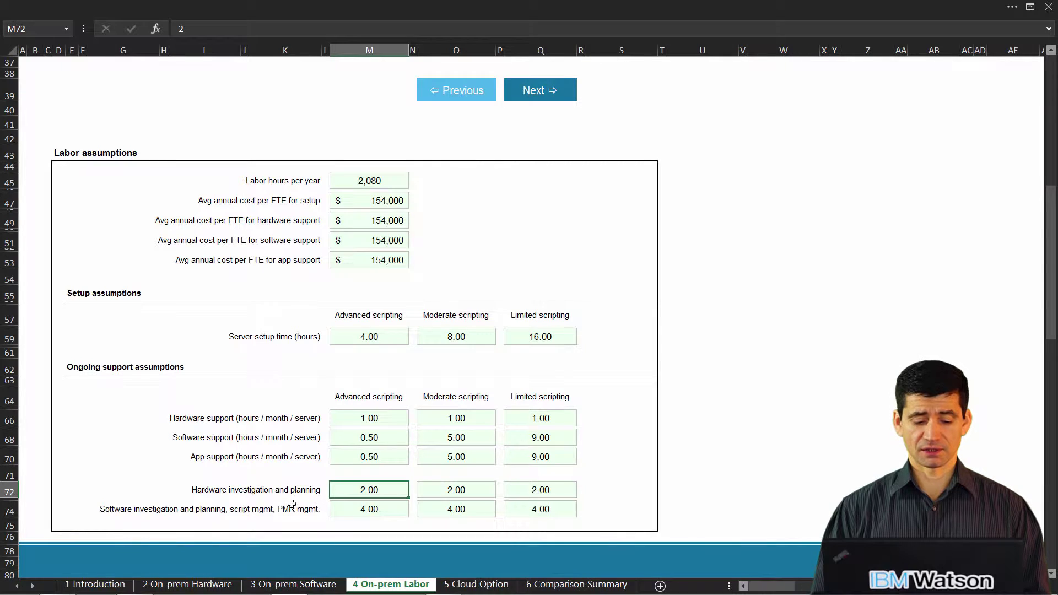
pyautogui.moveTo(392, 490); pyautogui.dragTo(518, 492)
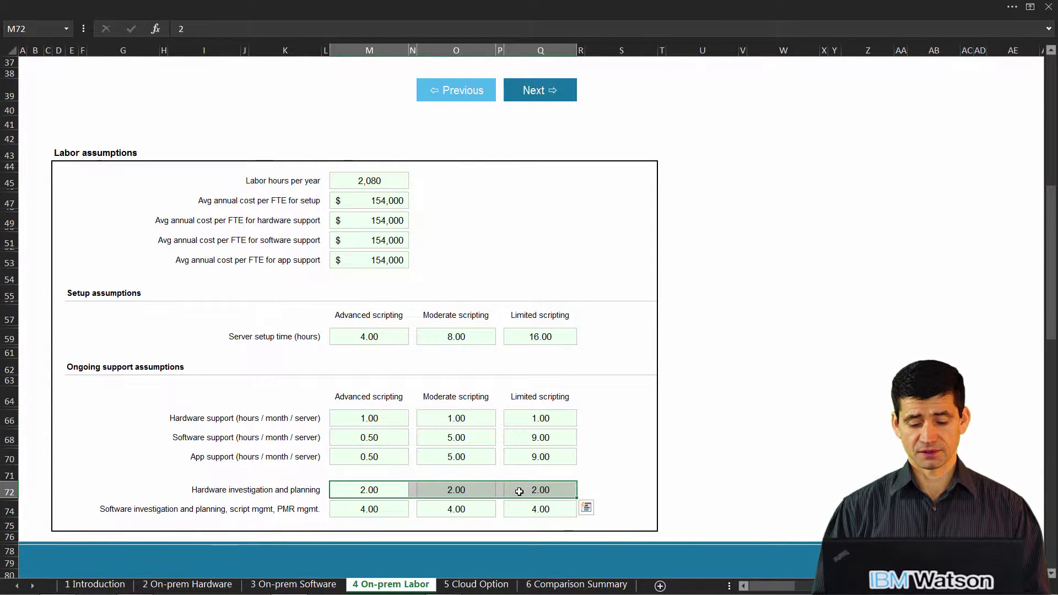
pyautogui.click(355, 510)
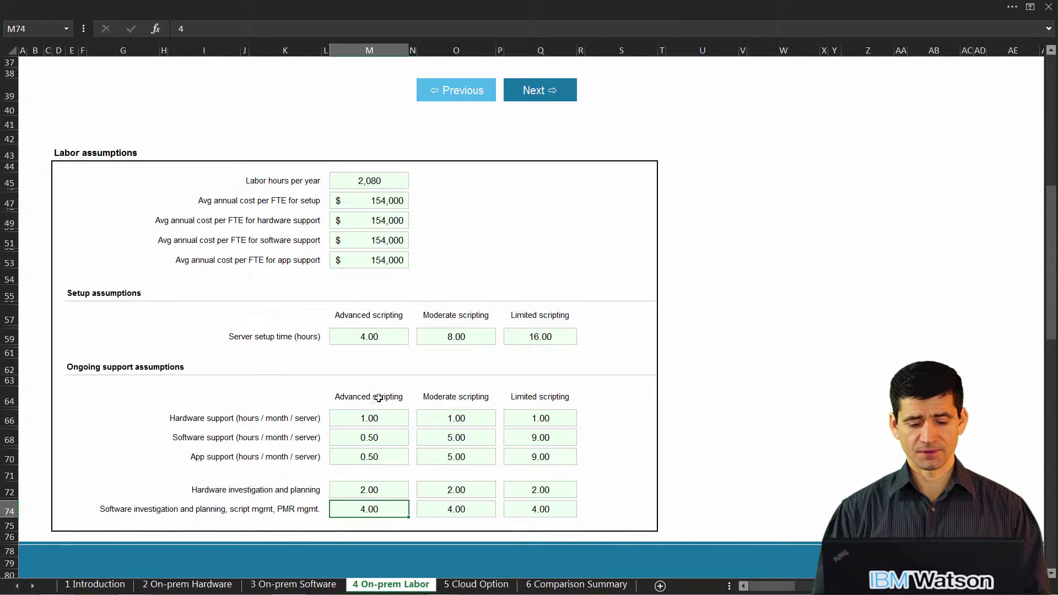
# Return to the hardware support assumption, and examine the formula for the average annual cost per FTE for setup.
pyautogui.click(277, 418)
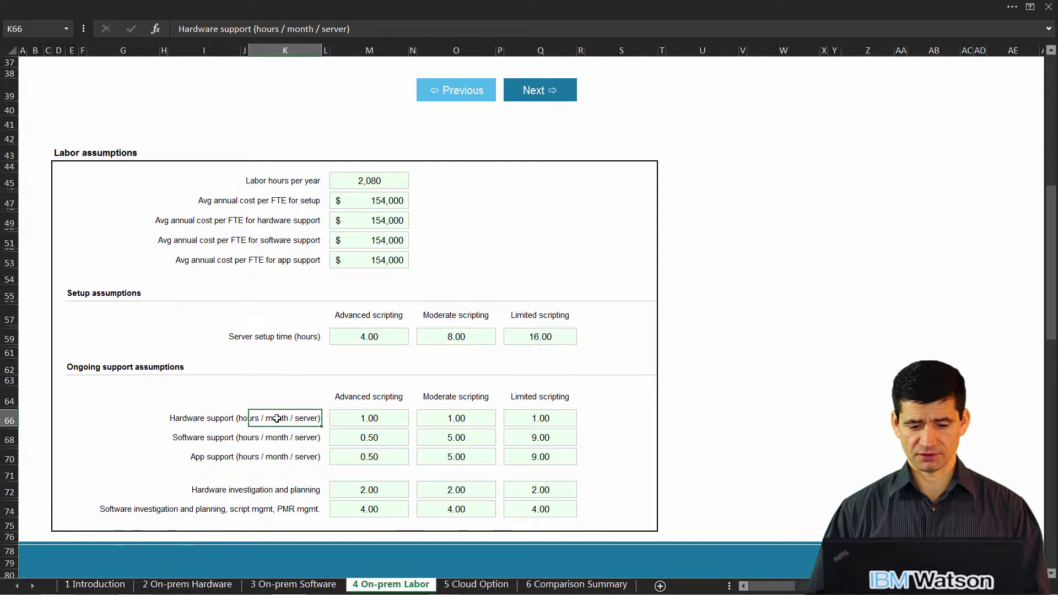
pyautogui.press('Up')
pyautogui.press('Up')
pyautogui.press('Up')
pyautogui.press('Up')
pyautogui.press('Up')
pyautogui.press('Up')
pyautogui.press('Up')
pyautogui.press('Up')
pyautogui.press('Up')
pyautogui.press('Up')
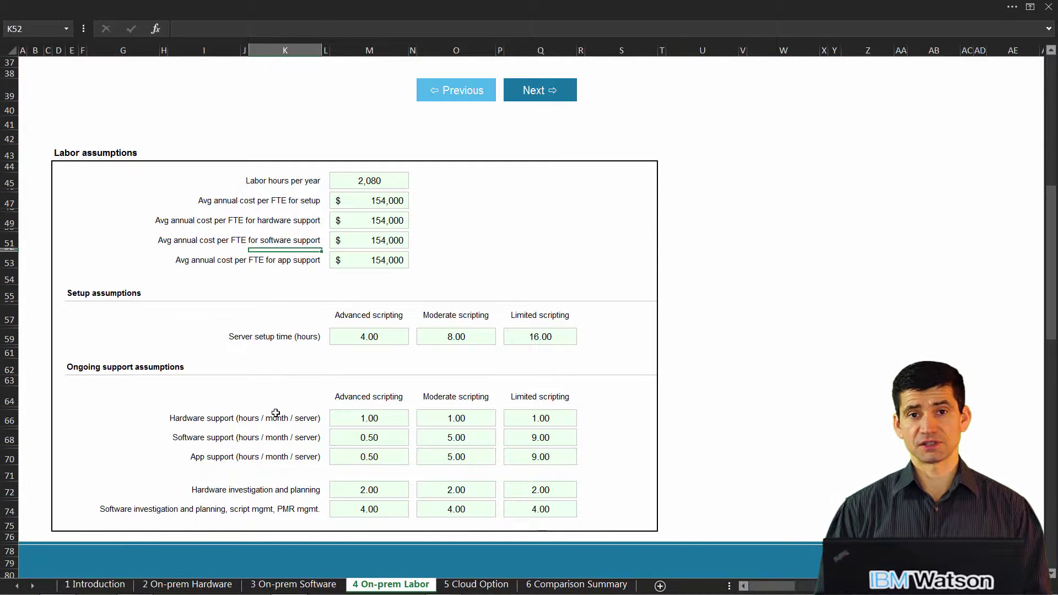
pyautogui.click(379, 199)
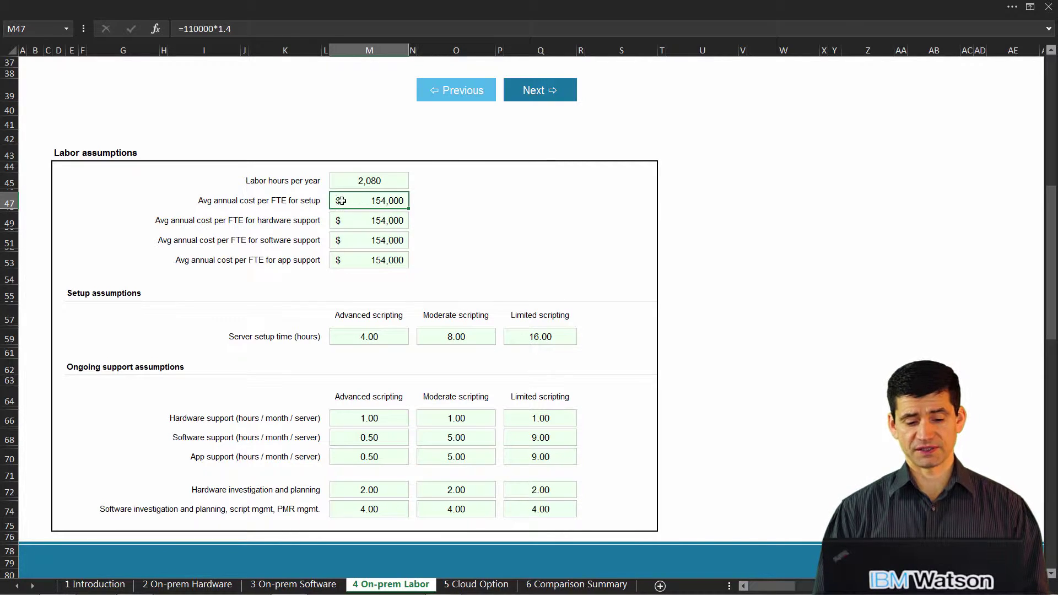
# Examine the number of servers to set up and the average hours per server in the initial setup costs.
pyautogui.press('Up')
pyautogui.press('Up')
pyautogui.press('Up')
pyautogui.press('Up')
pyautogui.press('Up')
pyautogui.press('Up')
pyautogui.press('Up')
pyautogui.press('Up')
pyautogui.press('Up')
pyautogui.press('Up')
pyautogui.press('Up')
pyautogui.press('Up')
pyautogui.press('Up')
pyautogui.press('Up')
pyautogui.press('Up')
pyautogui.press('Up')
pyautogui.press('Up')
pyautogui.press('Up')
pyautogui.press('Up')
pyautogui.press('Up')
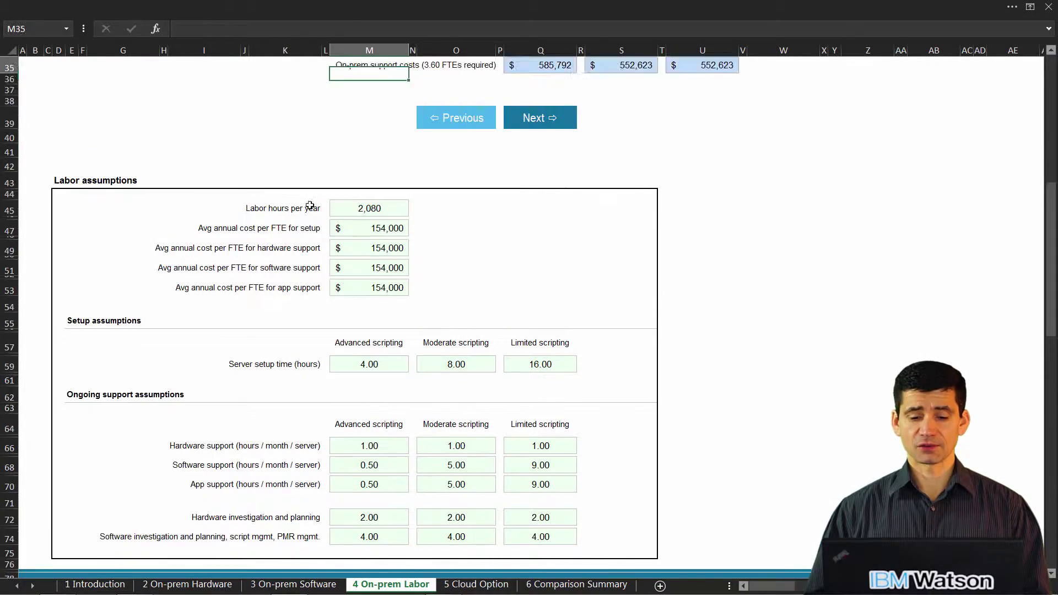
pyautogui.press('Up')
pyautogui.press('Up')
pyautogui.press('Up')
pyautogui.press('Up')
pyautogui.press('Up')
pyautogui.press('Up')
pyautogui.press('Up')
pyautogui.press('Up')
pyautogui.press('Up')
pyautogui.press('Up')
pyautogui.press('Up')
pyautogui.press('Up')
pyautogui.press('Up')
pyautogui.press('Up')
pyautogui.press('Up')
pyautogui.press('Up')
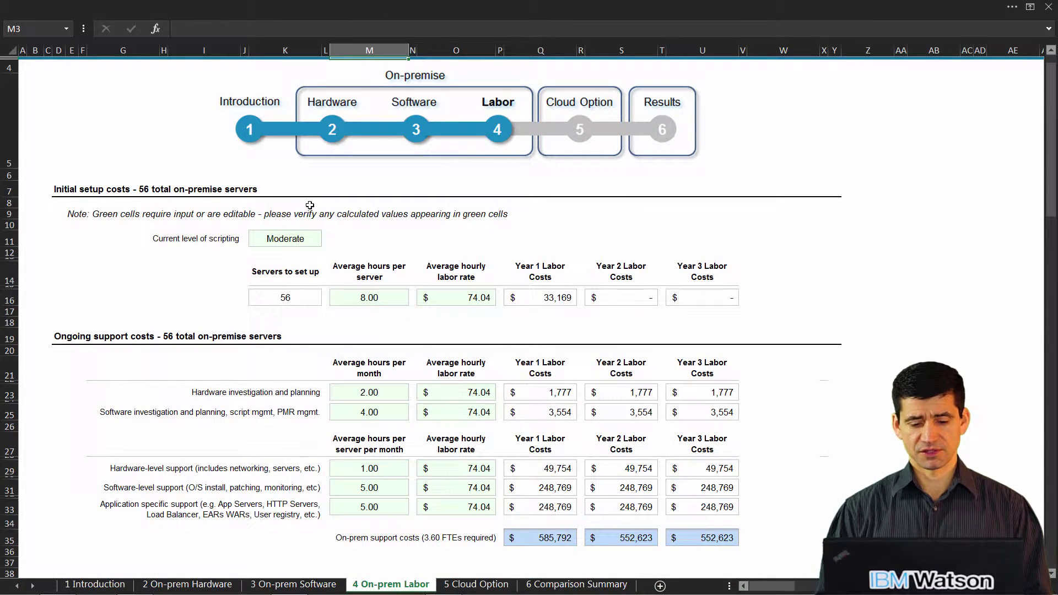
pyautogui.click(298, 299)
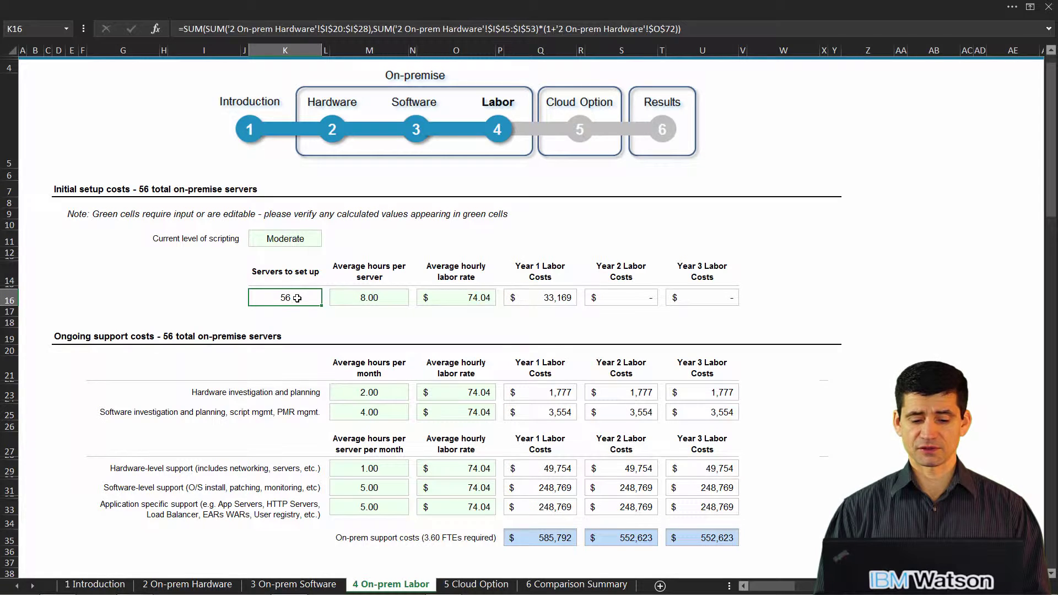
pyautogui.click(378, 299)
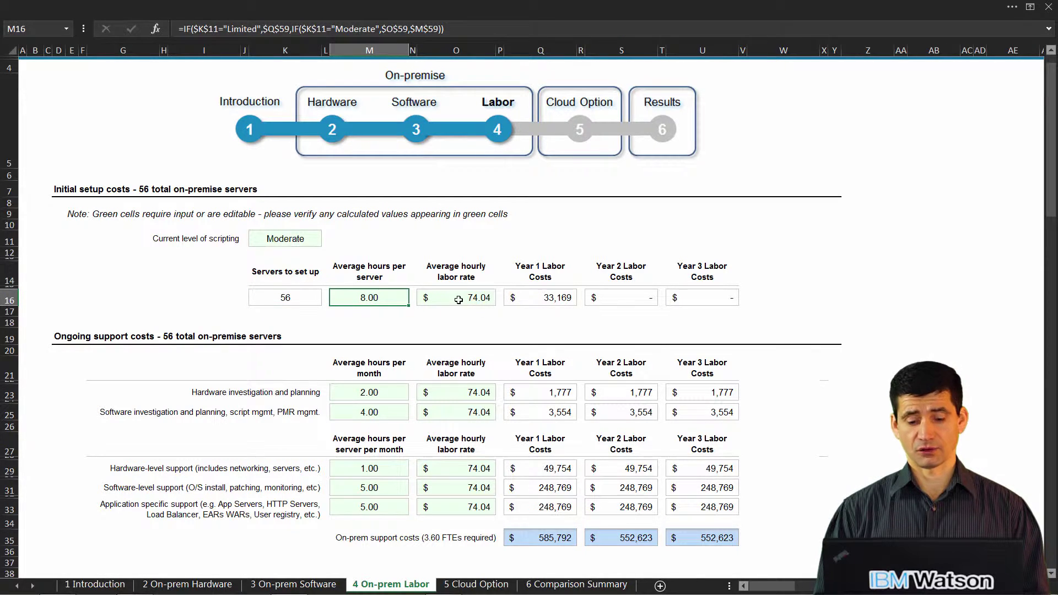
# Examine the average hours for each investigation and support category in the ongoing support costs.
pyautogui.click(393, 393)
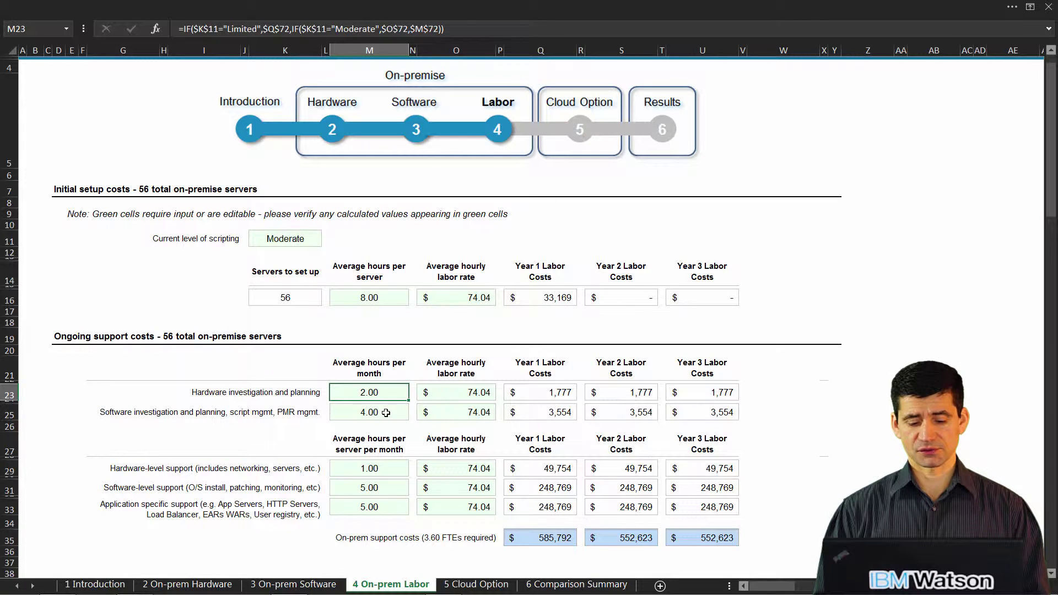
pyautogui.click(386, 414)
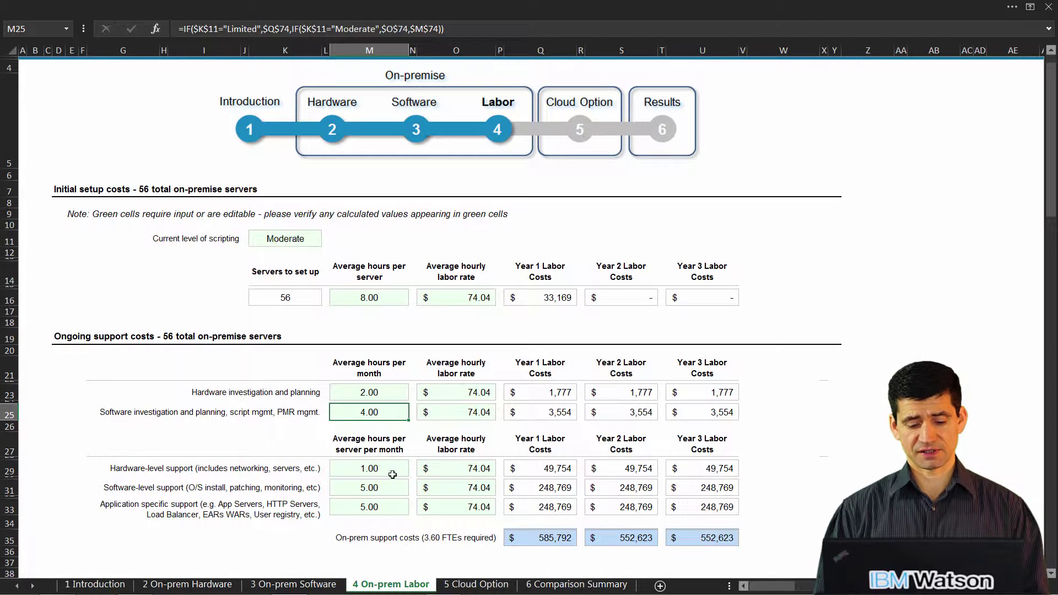
pyautogui.click(368, 466)
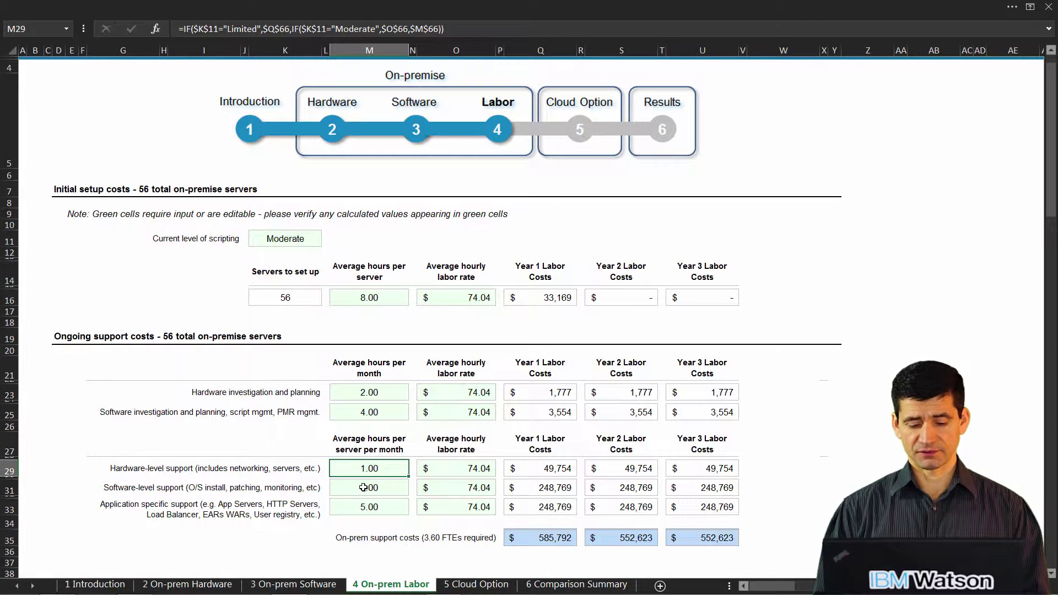
pyautogui.click(364, 486)
pyautogui.click(365, 509)
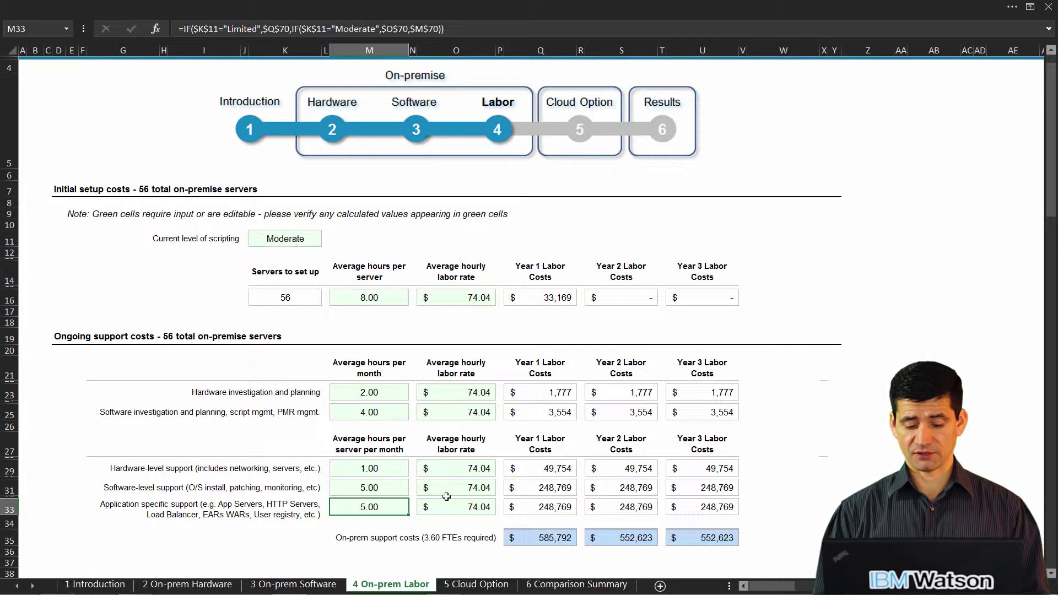
# Open the 5 Cloud Option sheet and examine the labor and pricing assumptions behind the estimated IBM WAS ND on Cloud costs.
pyautogui.click(486, 587)
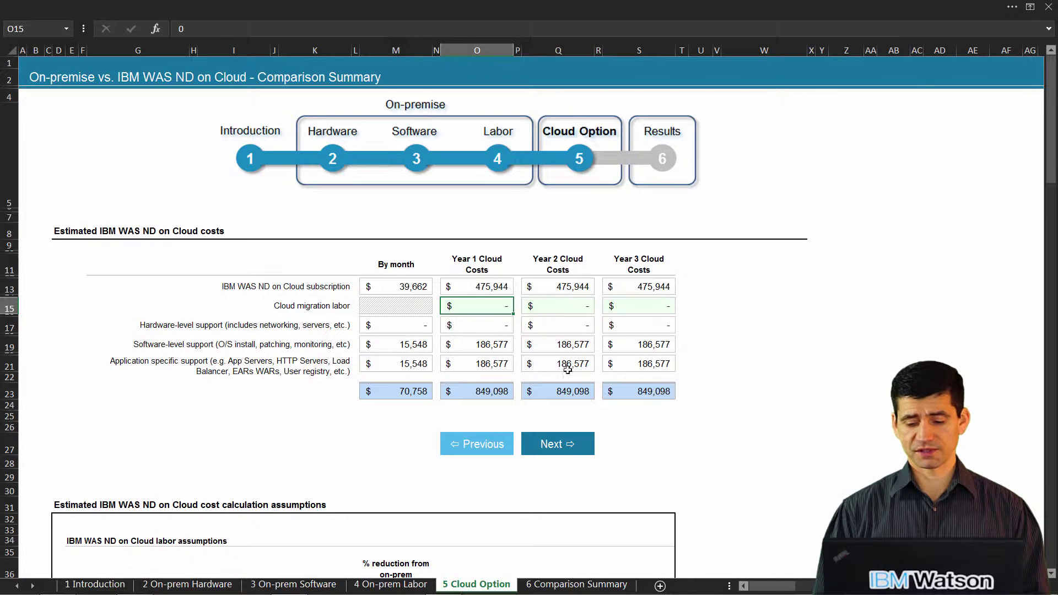
pyautogui.click(221, 432)
pyautogui.press('Down')
pyautogui.press('Down')
pyautogui.press('Down')
pyautogui.press('Down')
pyautogui.press('Down')
pyautogui.press('Down')
pyautogui.press('Down')
pyautogui.press('Down')
pyautogui.press('Down')
pyautogui.press('Down')
pyautogui.press('Down')
pyautogui.press('Down')
pyautogui.press('Down')
pyautogui.press('Down')
pyautogui.press('Down')
pyautogui.press('Down')
pyautogui.press('Down')
pyautogui.press('Down')
pyautogui.press('Down')
pyautogui.press('Down')
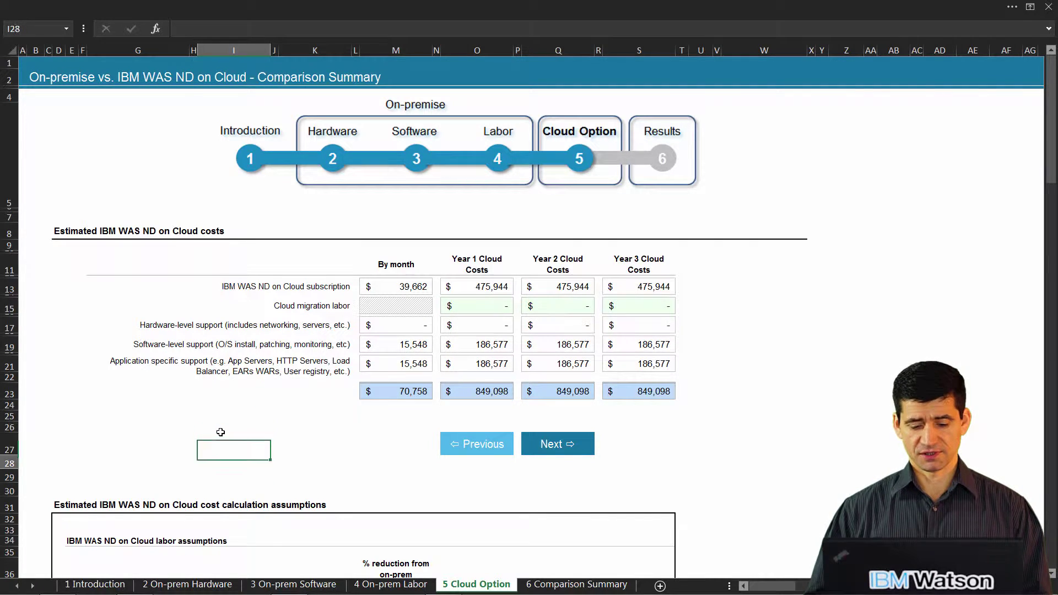
pyautogui.press('Down')
pyautogui.press('Down')
pyautogui.press('Down')
pyautogui.press('Down')
pyautogui.press('Down')
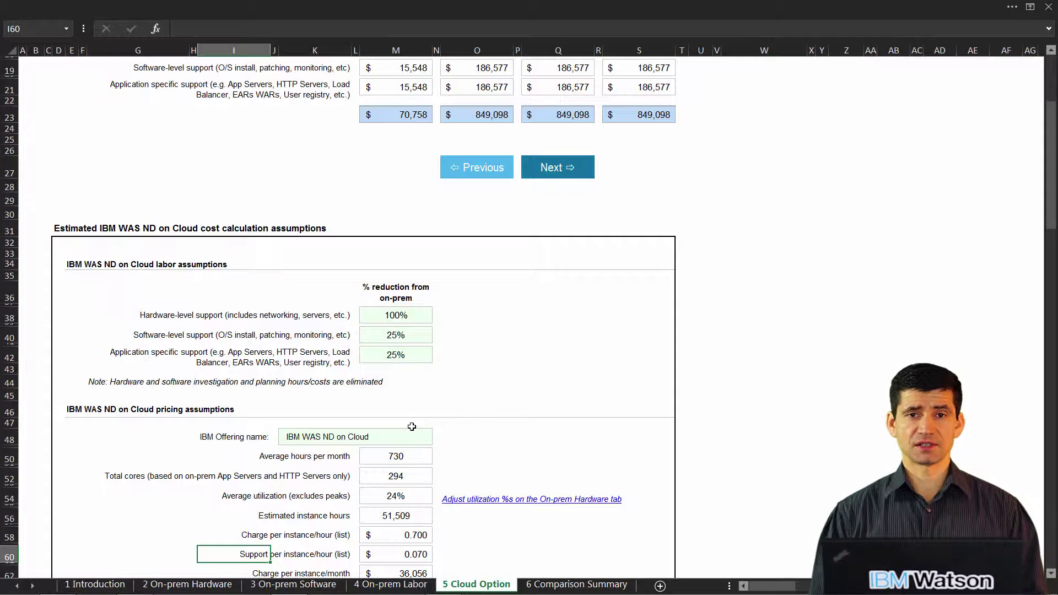
# Examine the formula and available choices for the IBM Offering name in the pricing assumptions.
pyautogui.click(369, 439)
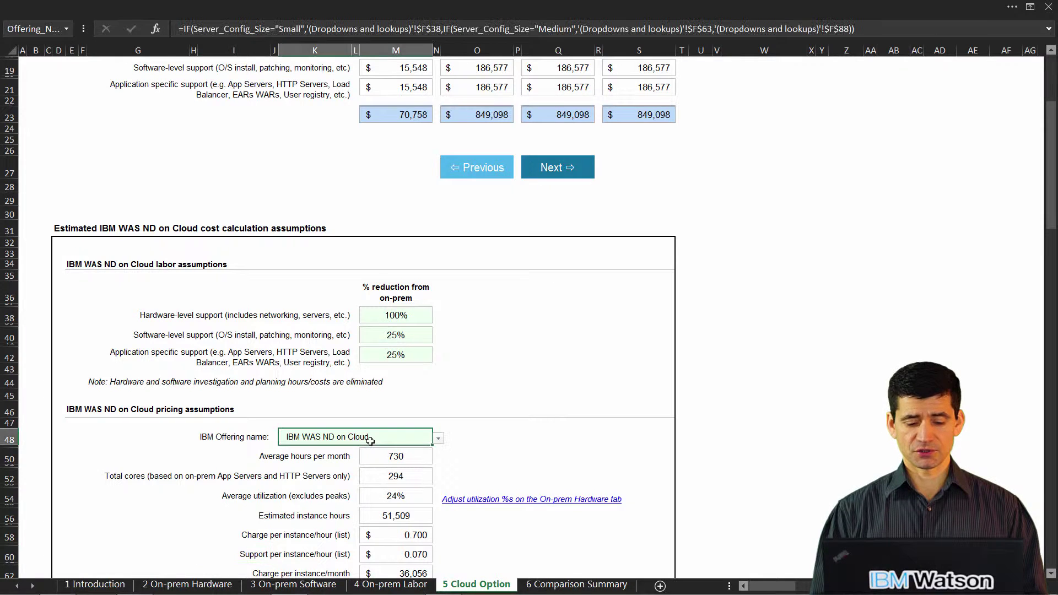
pyautogui.click(447, 441)
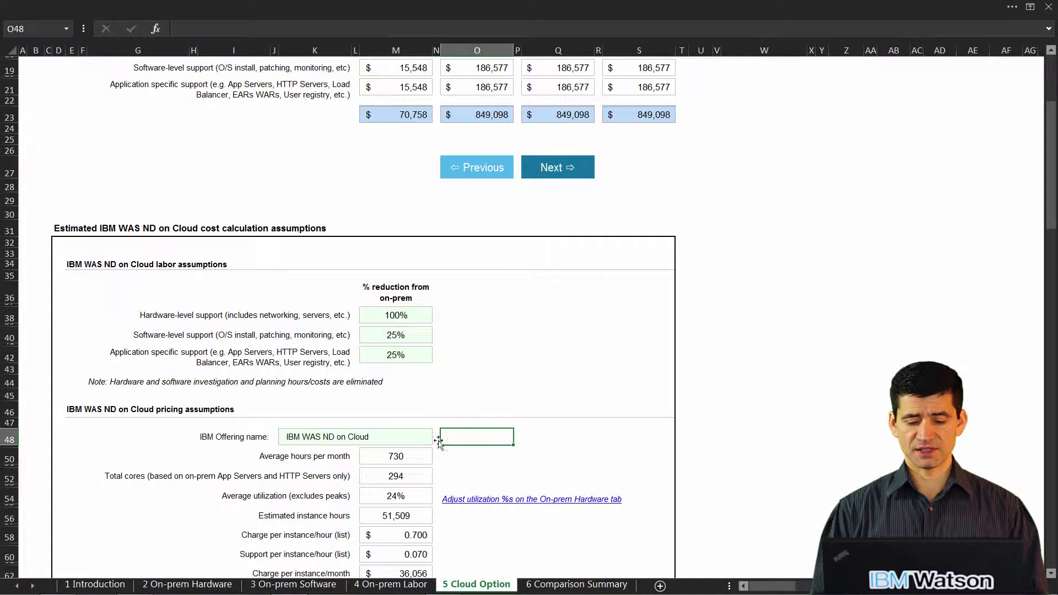
pyautogui.click(424, 438)
pyautogui.click(438, 439)
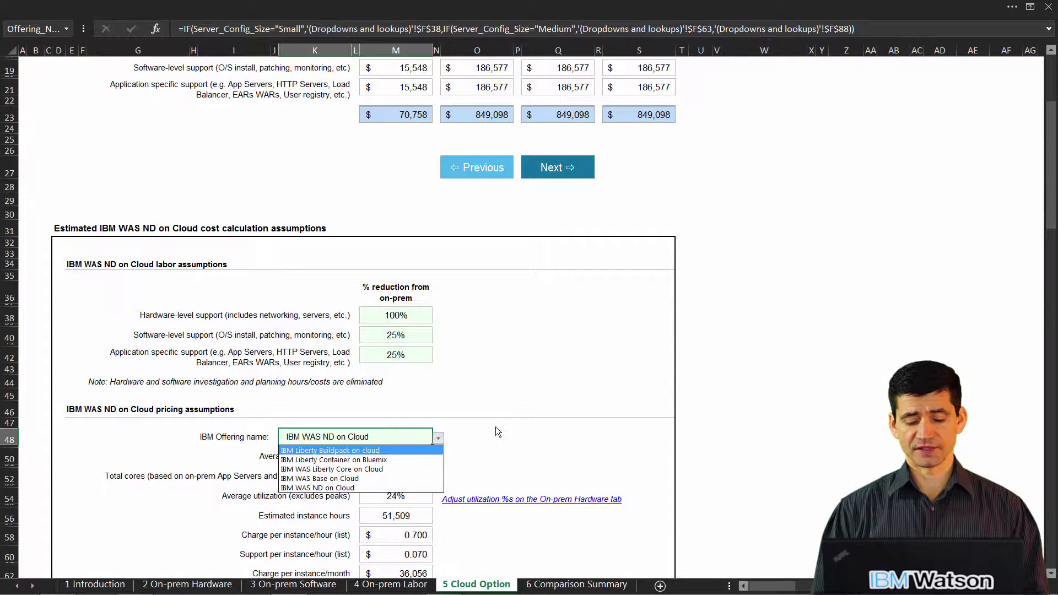
pyautogui.press('Escape')
# Examine the formulas for average hours per month, total cores, average utilization and list charge per instance/hour.
pyautogui.click(412, 457)
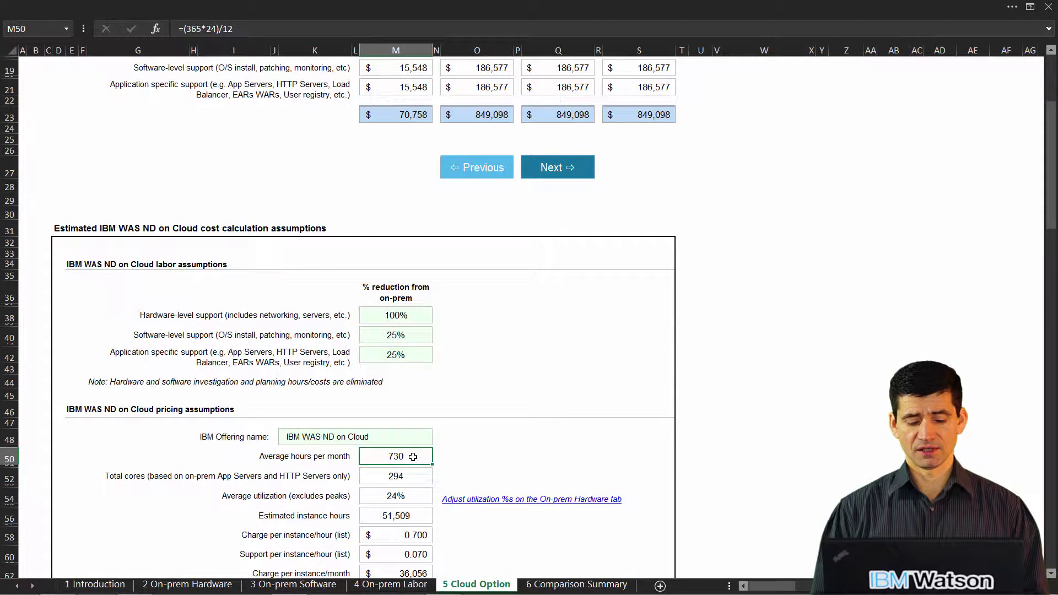
pyautogui.click(409, 476)
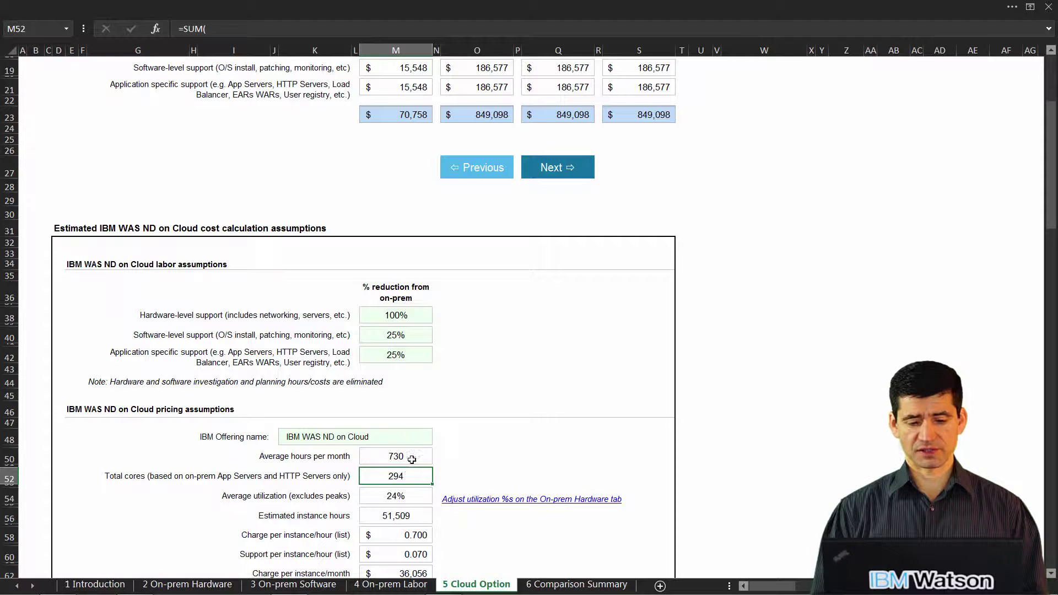
pyautogui.click(412, 458)
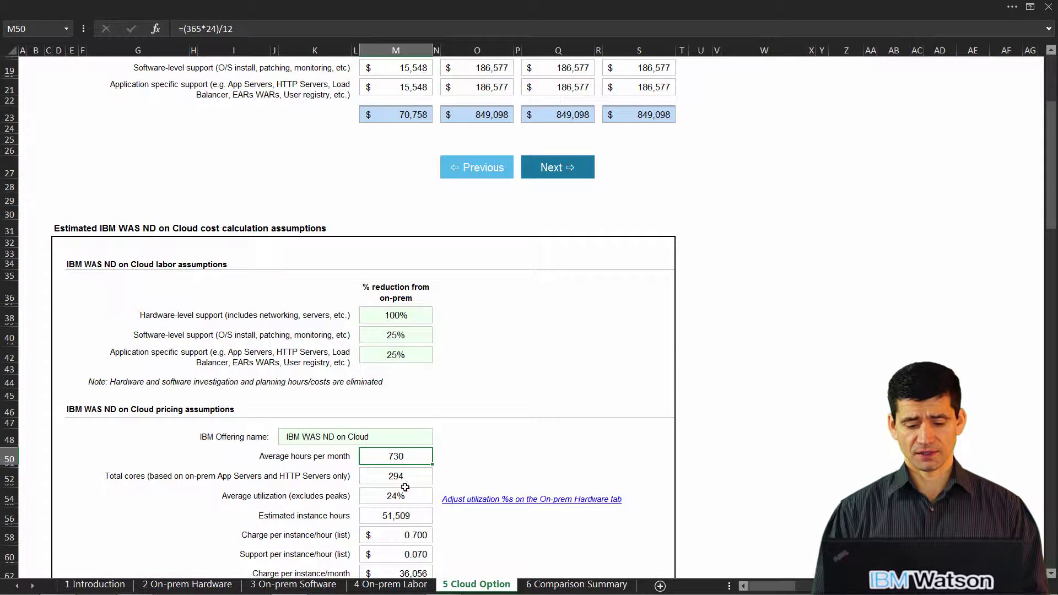
pyautogui.click(386, 495)
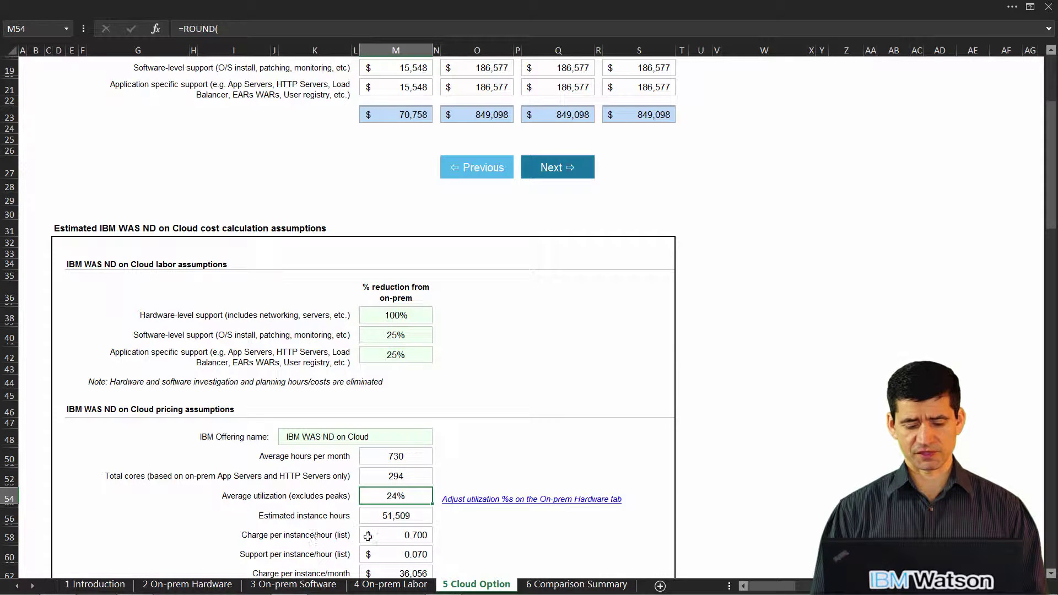
pyautogui.click(418, 538)
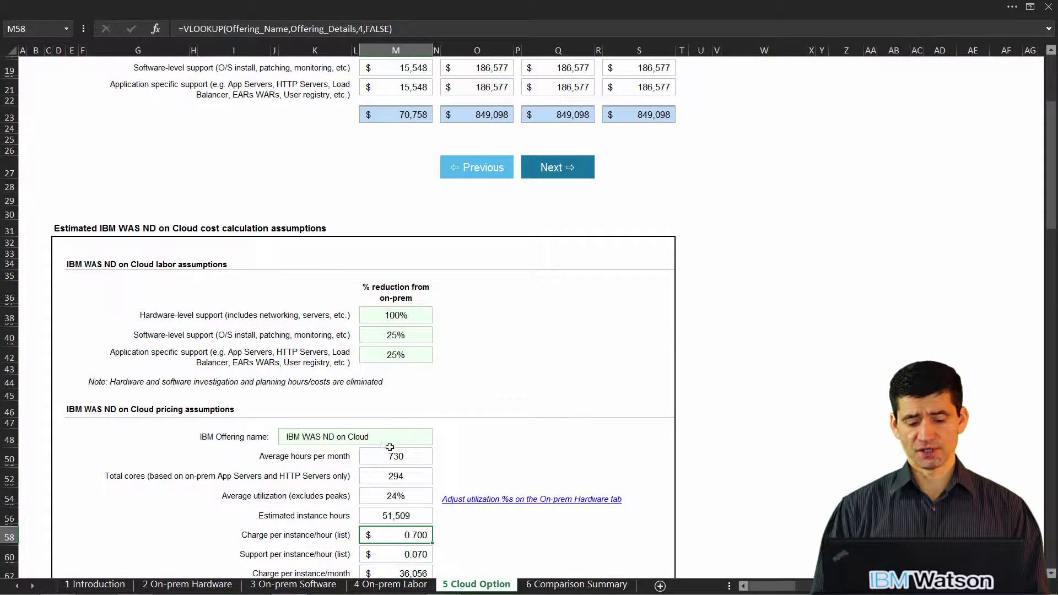
# Review the list of alternative IBM offerings once more, keeping the current selection.
pyautogui.click(345, 435)
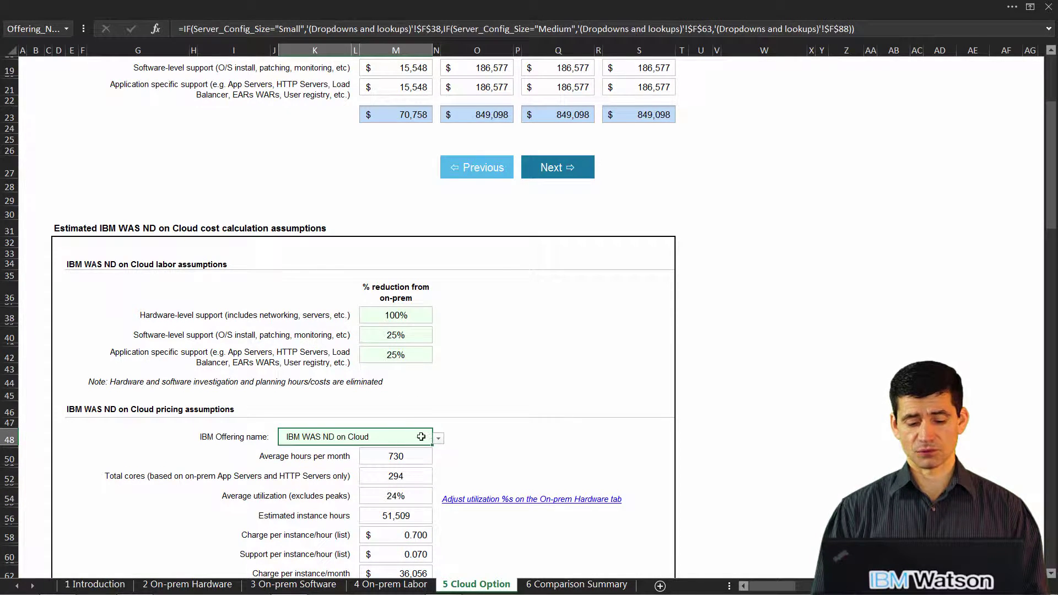
pyautogui.click(438, 440)
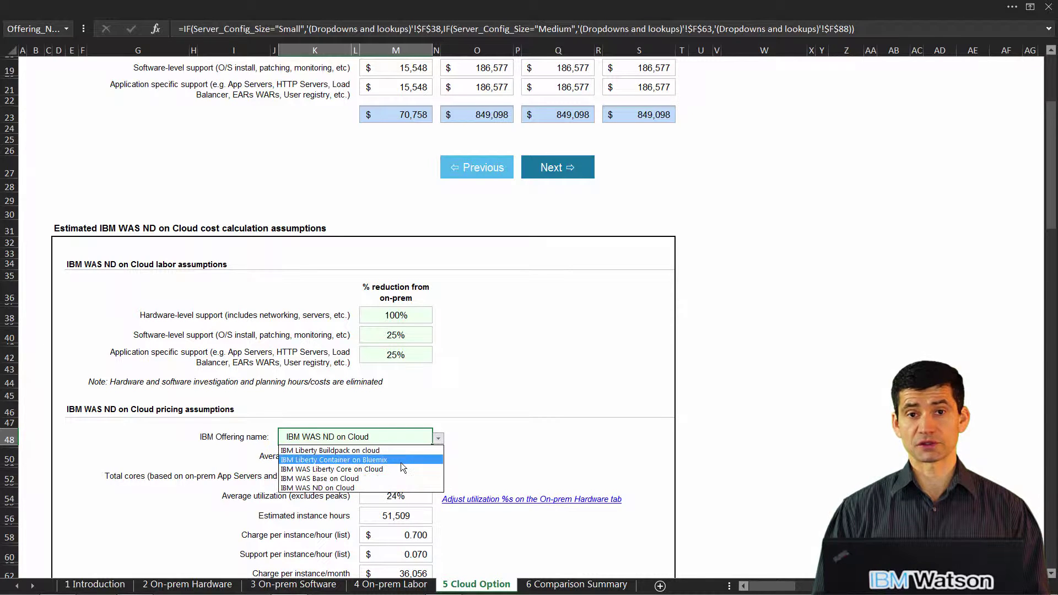
pyautogui.click(494, 396)
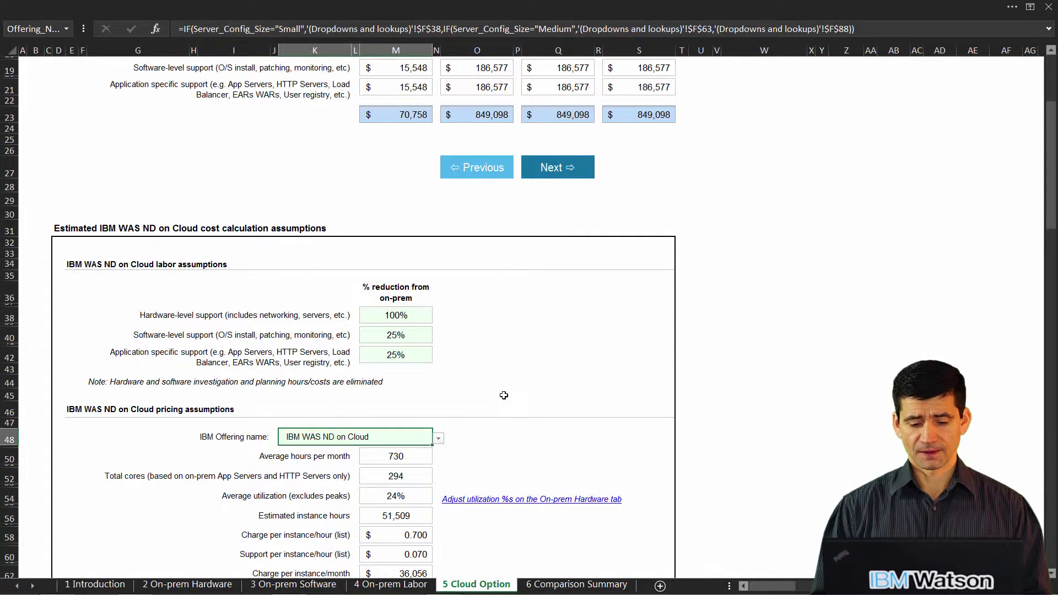
# Return to the estimated IBM WAS ND on Cloud costs table and examine the cloud migration labor row, including its Year 1 cell.
pyautogui.press('Up')
pyautogui.press('Up')
pyautogui.press('Up')
pyautogui.press('Up')
pyautogui.press('Up')
pyautogui.press('Up')
pyautogui.press('Up')
pyautogui.press('Up')
pyautogui.press('Up')
pyautogui.press('Up')
pyautogui.press('Up')
pyautogui.press('Up')
pyautogui.press('Up')
pyautogui.press('Up')
pyautogui.press('Up')
pyautogui.press('Up')
pyautogui.press('Up')
pyautogui.press('Up')
pyautogui.press('Up')
pyautogui.press('Up')
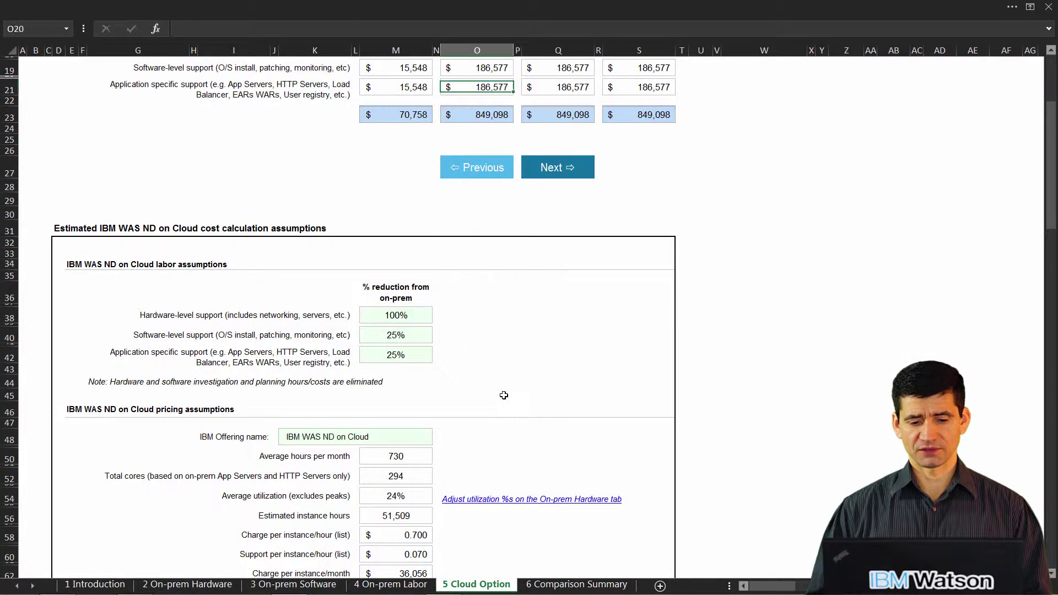
pyautogui.press('Up')
pyautogui.press('Up')
pyautogui.press('Up')
pyautogui.press('Up')
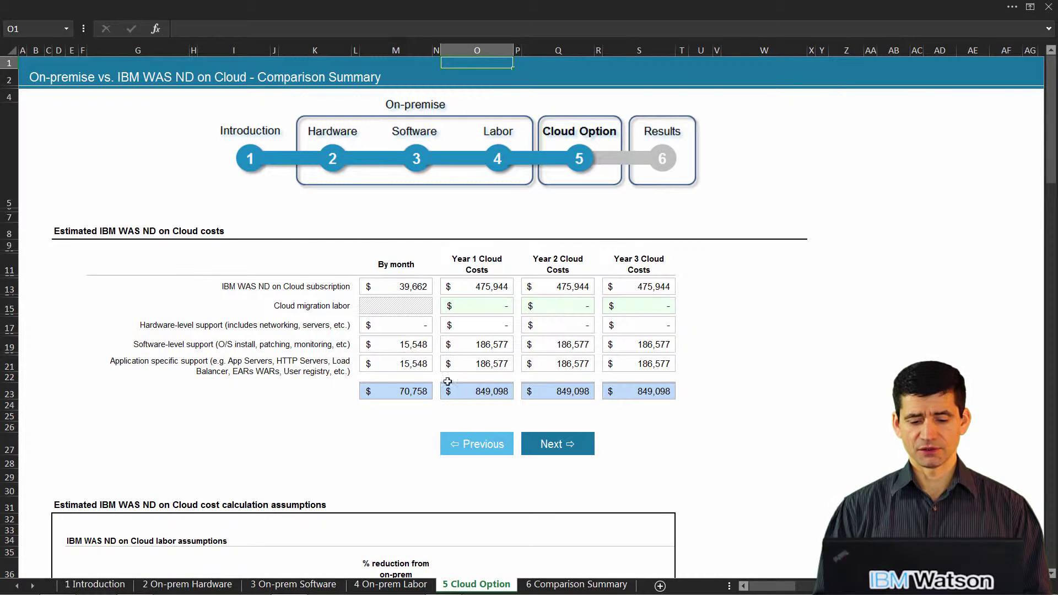
pyautogui.moveTo(338, 308); pyautogui.dragTo(618, 305)
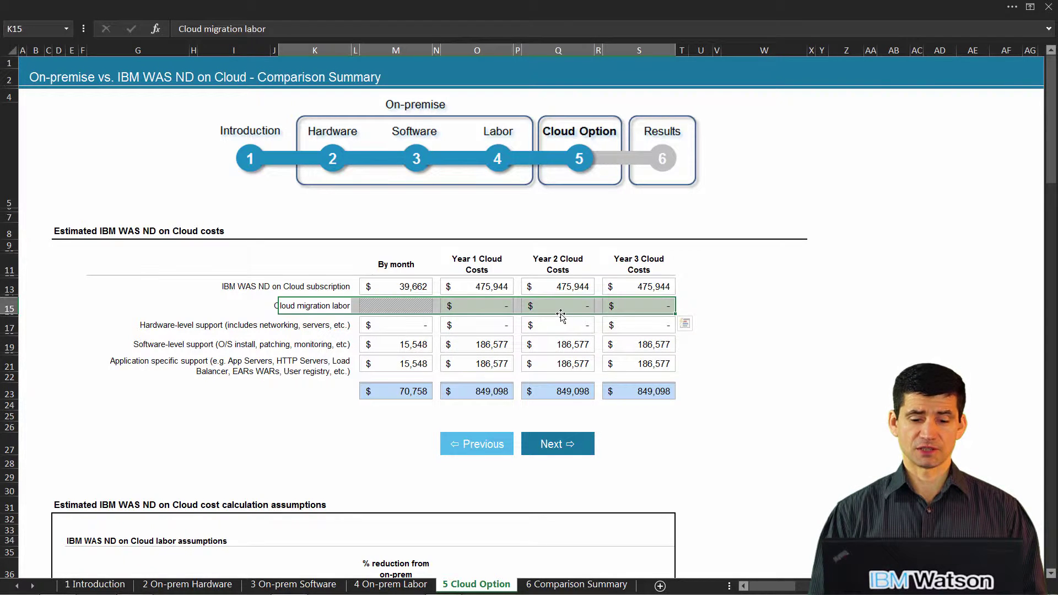
pyautogui.click(491, 307)
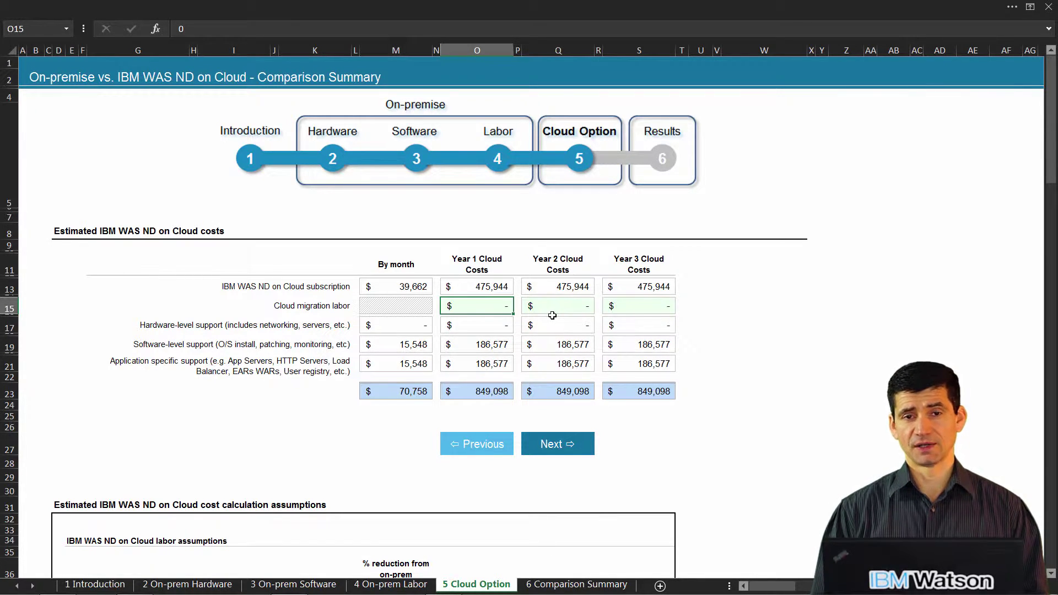
# Switch to Firefox and look at the IBM Advantage Blog home page and its ibmadvantage.com address.
pyautogui.hotkey('alt', 'Tab')
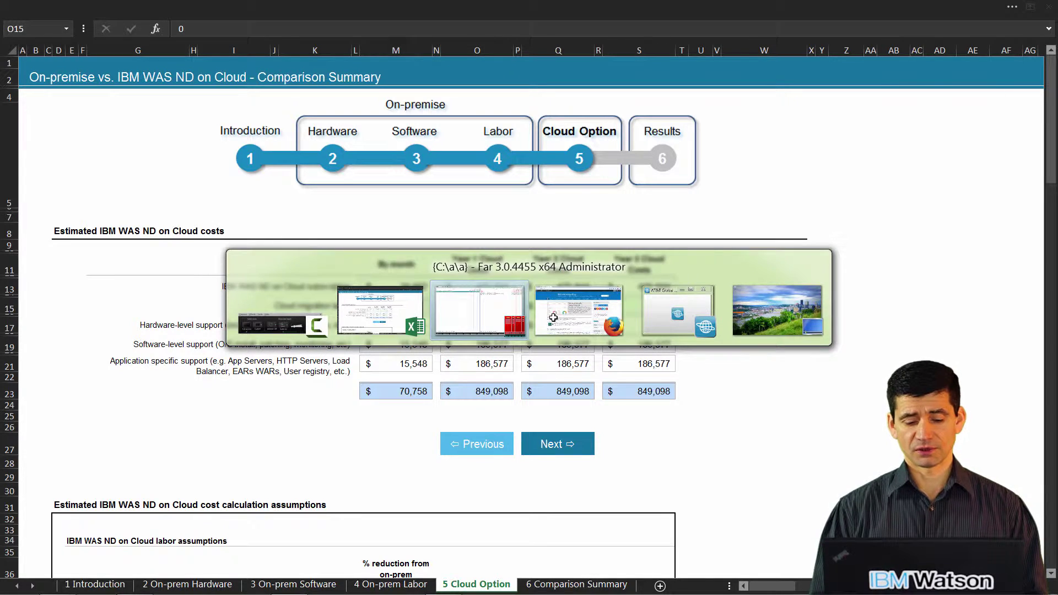
pyautogui.press('Tab')
pyautogui.press('Tab')
pyautogui.click(557, 319)
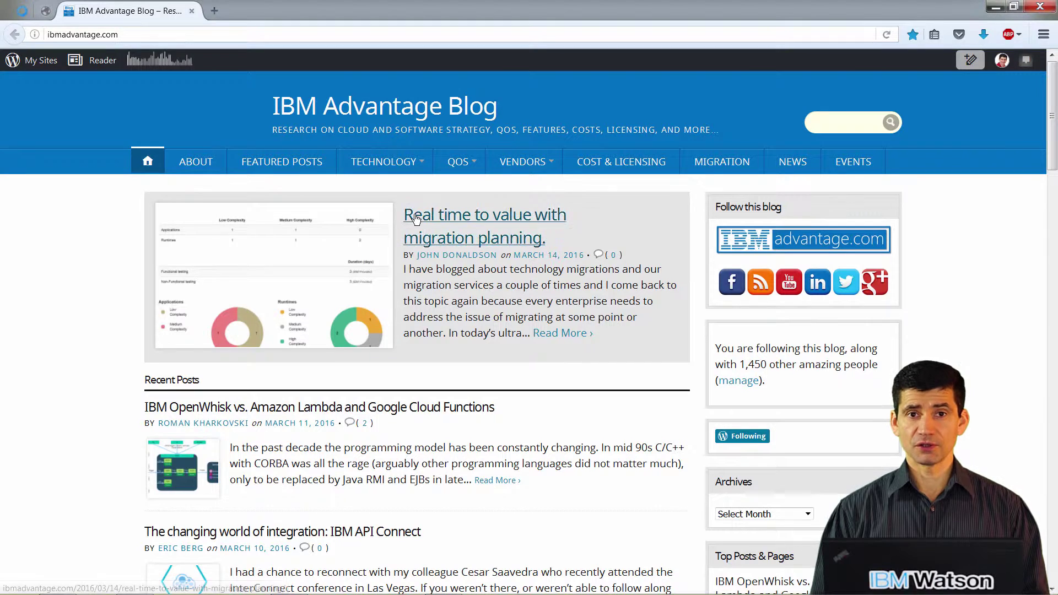
pyautogui.moveTo(118, 34); pyautogui.dragTo(46, 37)
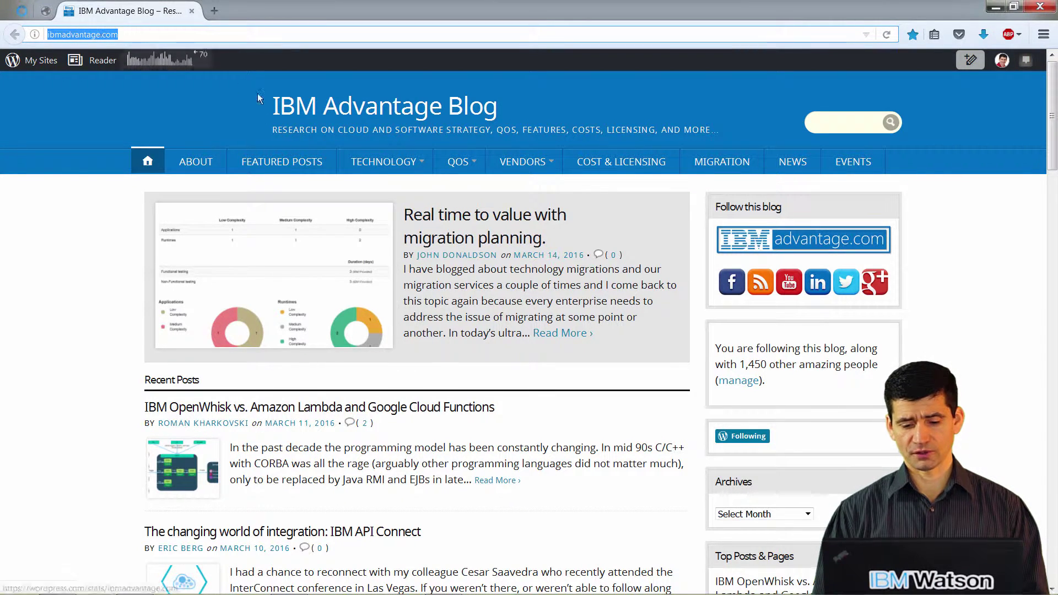
pyautogui.click(563, 285)
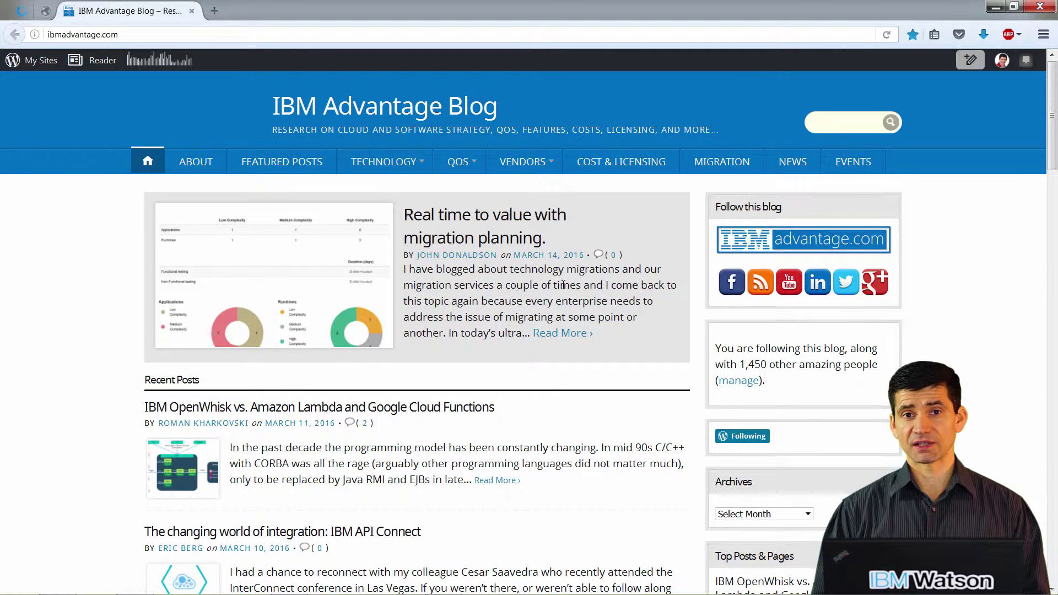
# Find and open the "New online WebSphere Migration Discovery Tool" post in the blog's Migration category.
pyautogui.click(721, 163)
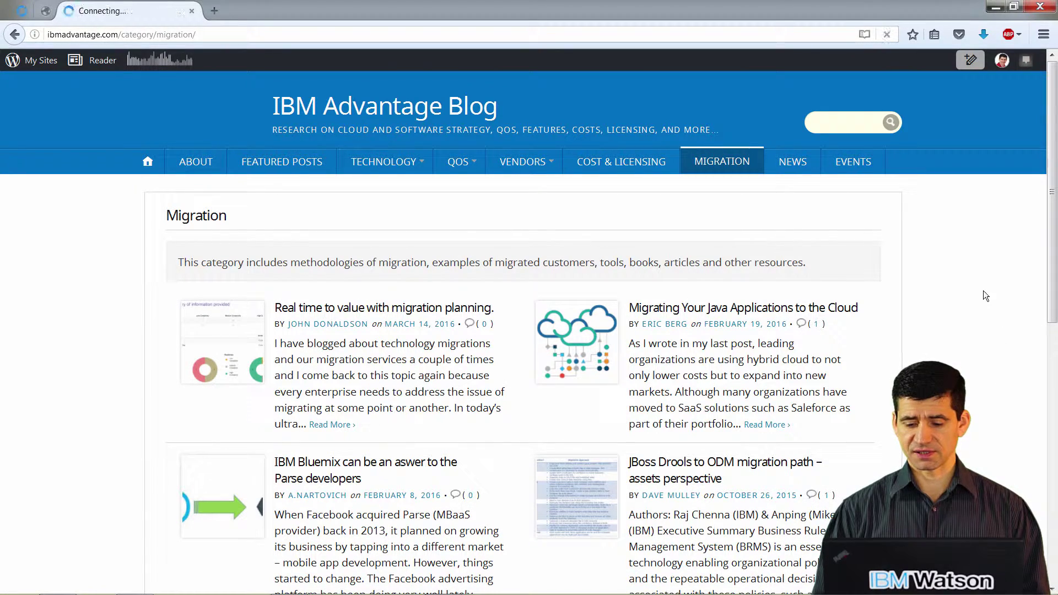
pyautogui.scroll(-2, 984, 295)
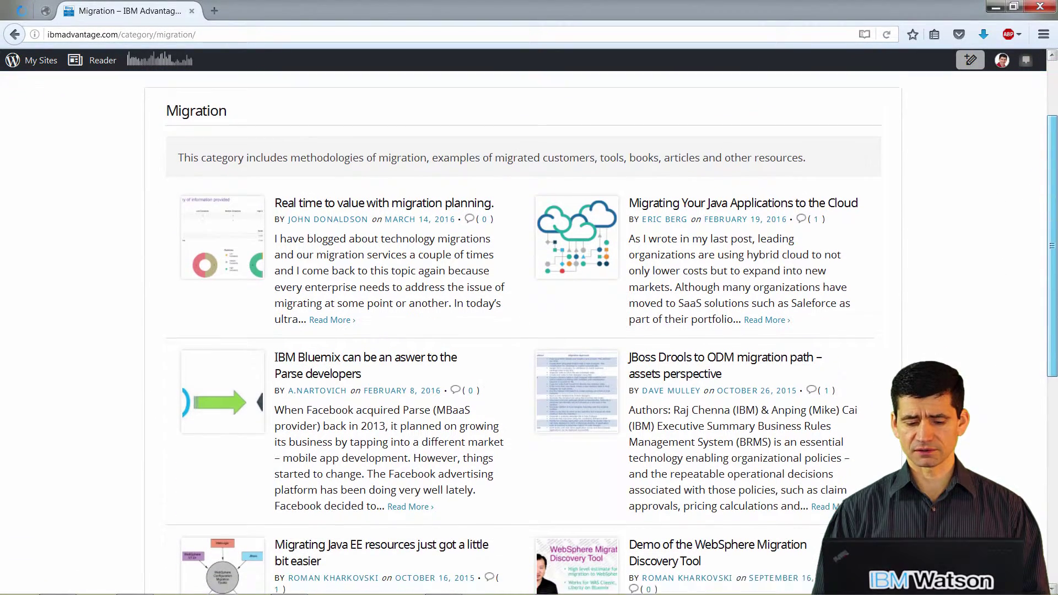
pyautogui.scroll(-5, 985, 295)
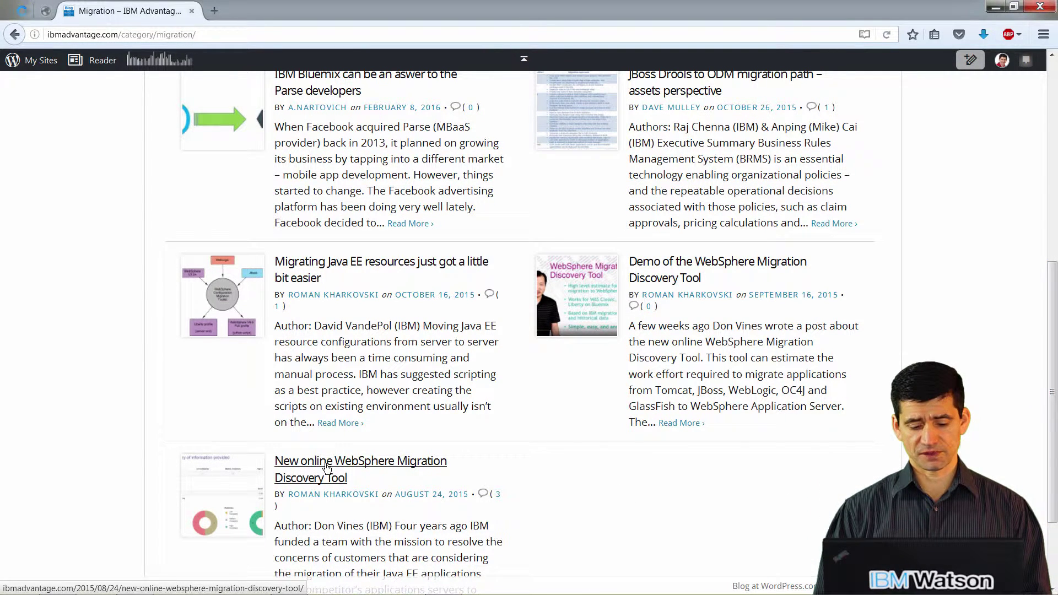
pyautogui.click(327, 468)
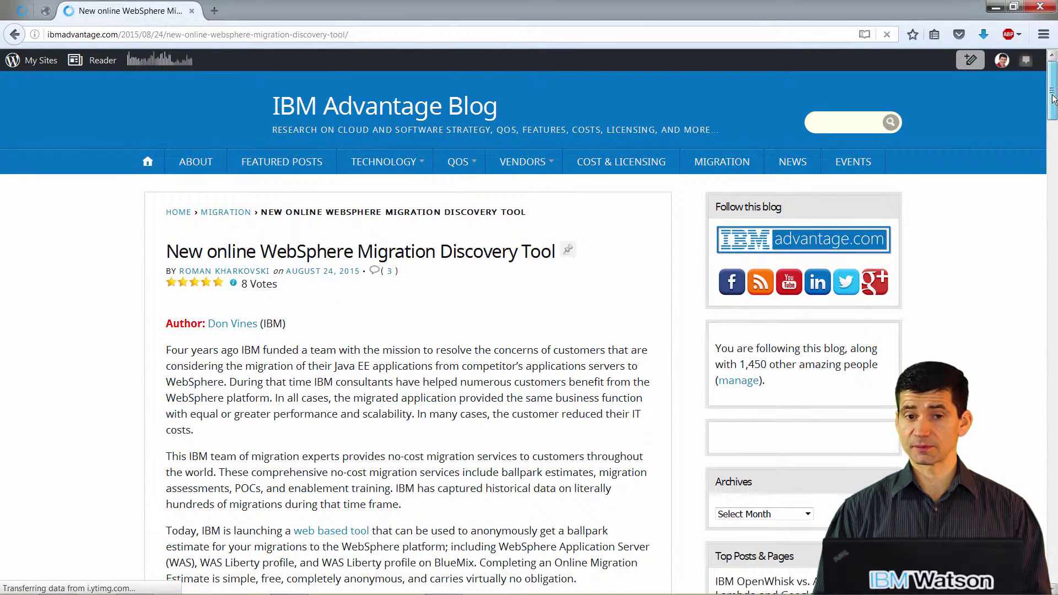
# Open the web based tool linked in the post and examine its General Questions form.
pyautogui.scroll(-4, 1055, 99)
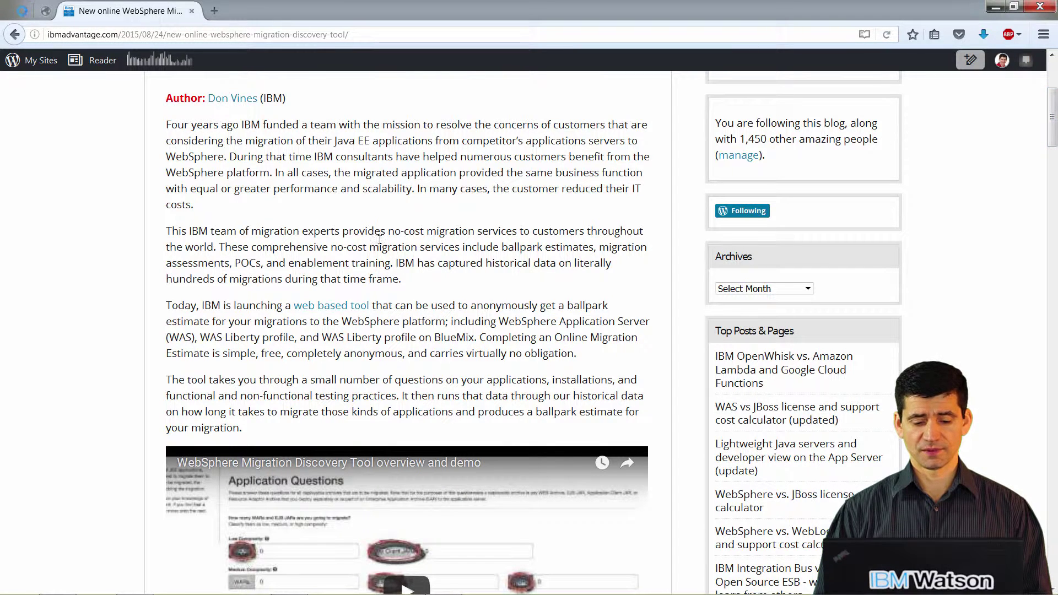
pyautogui.click(344, 307)
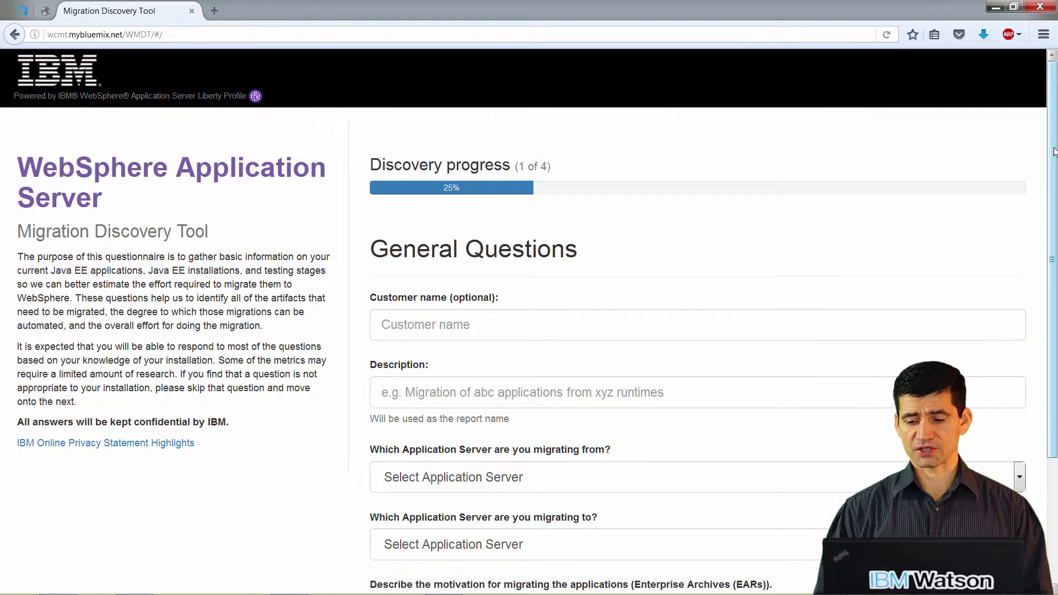
pyautogui.moveTo(1055, 152); pyautogui.dragTo(1054, 400)
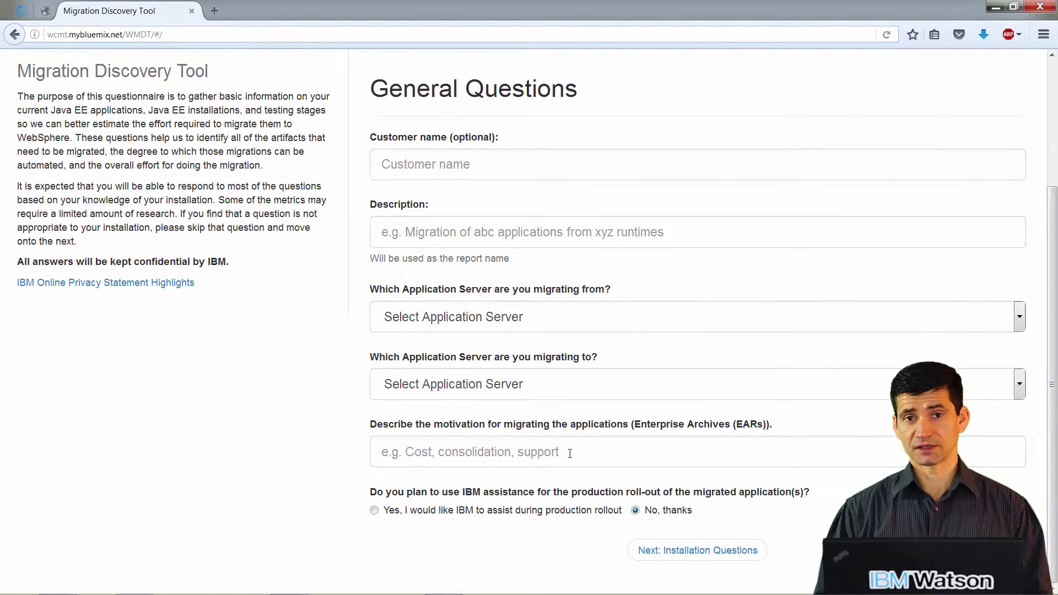
# Switch back to the Excel workbook and set the Year 1 cloud migration labor cost to 100000.
pyautogui.hotkey('alt', 'Tab')
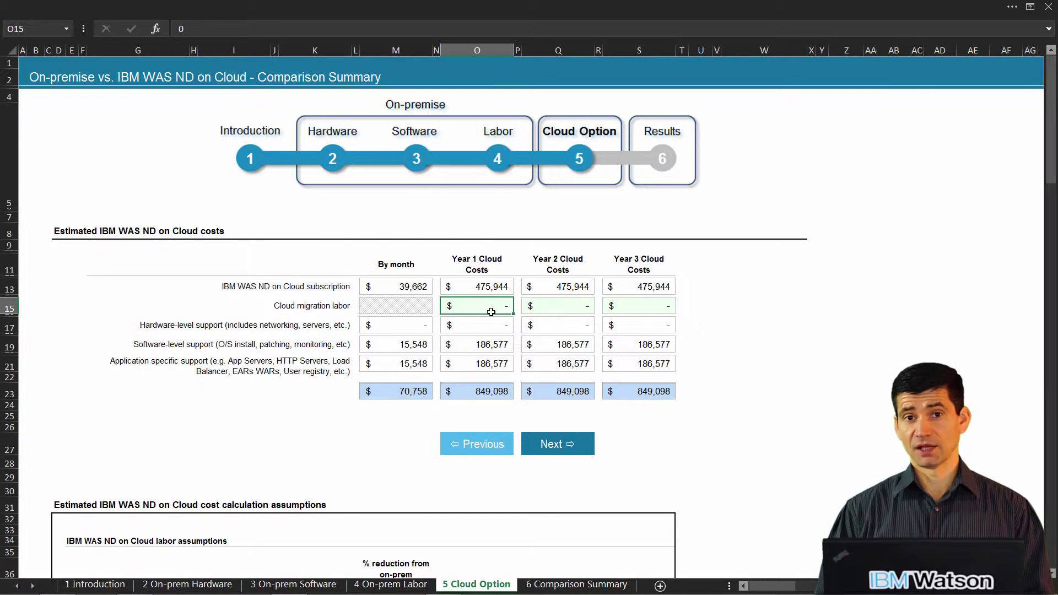
pyautogui.write('1')
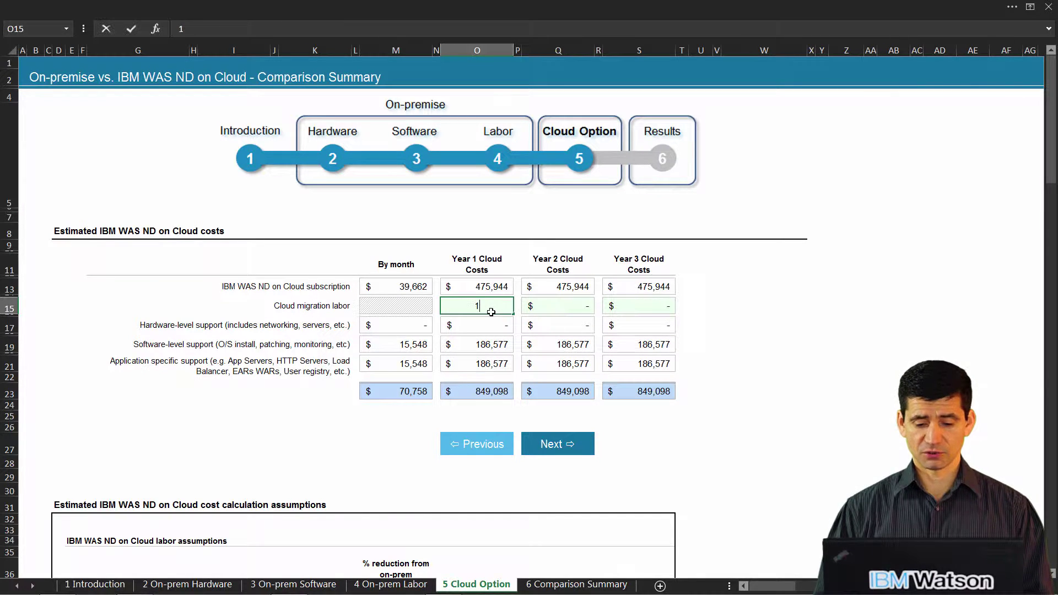
pyautogui.write('000000')
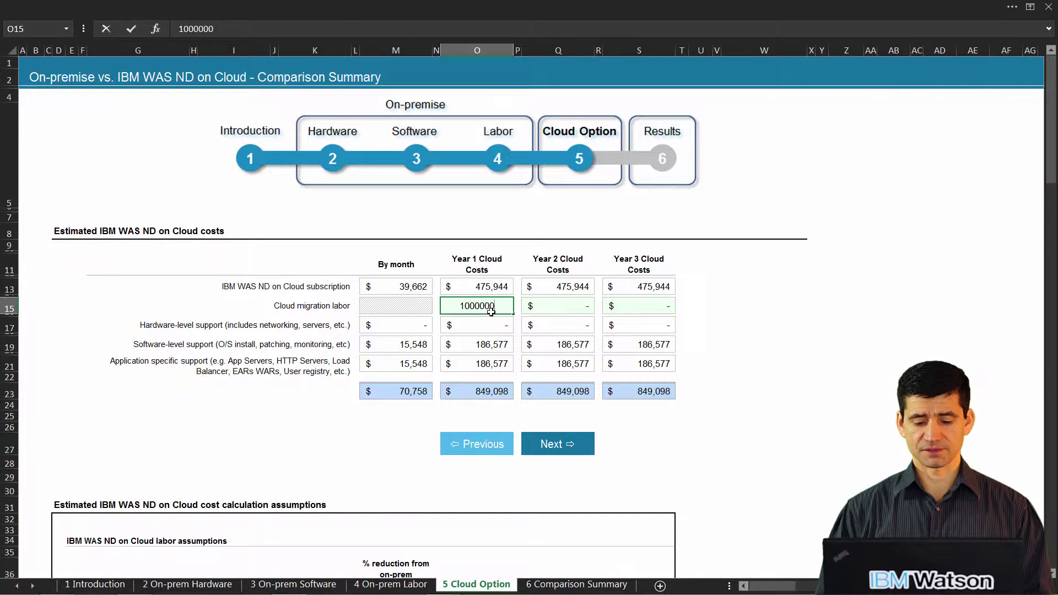
pyautogui.press('BackSpace')
pyautogui.press('Tab')
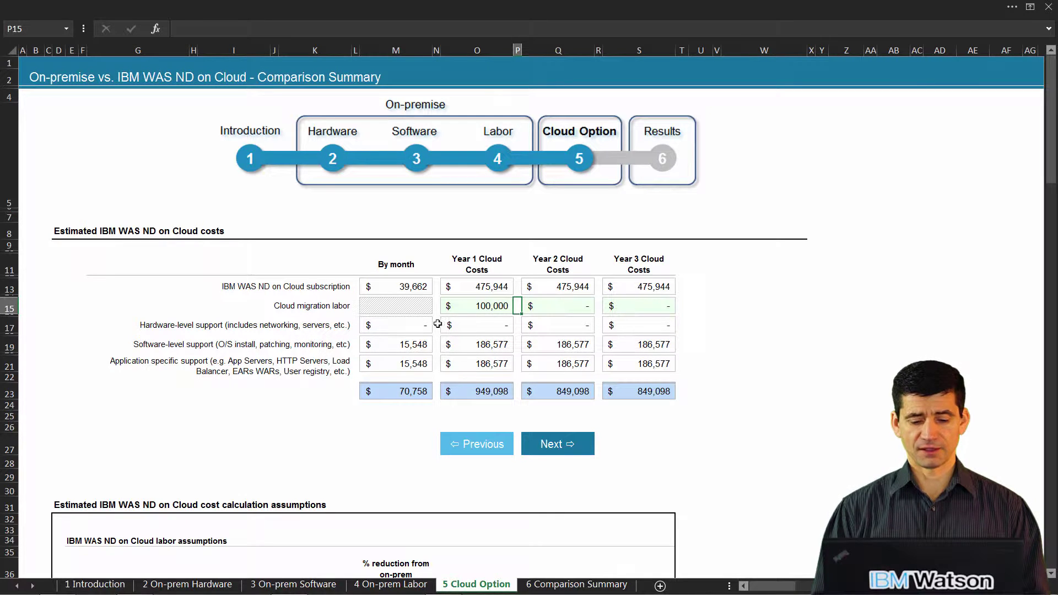
# Examine the monthly hardware-level support formula, and review the cloud labor and pricing assumptions below the costs table.
pyautogui.click(410, 328)
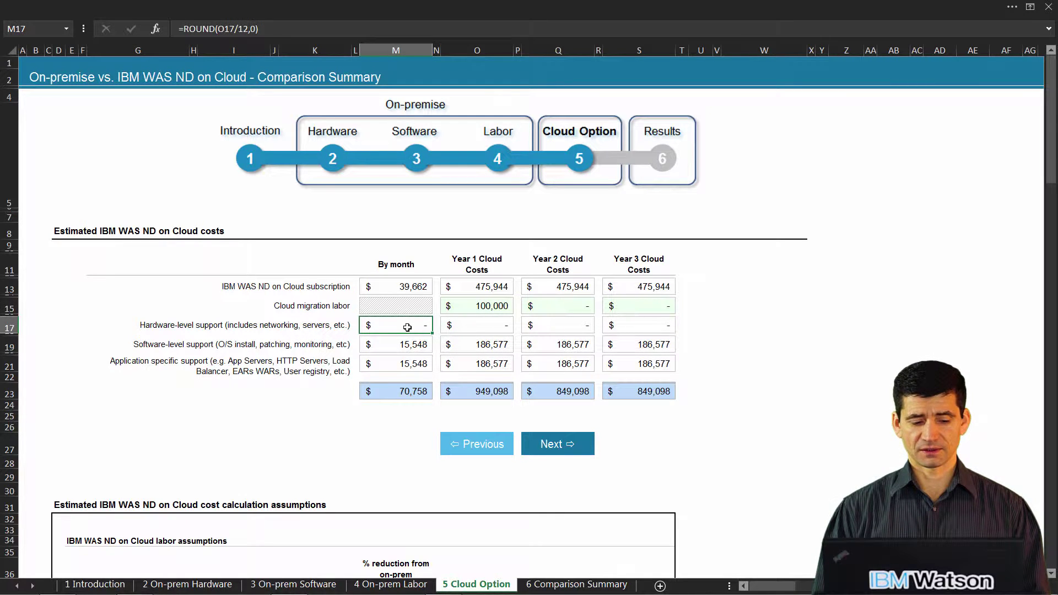
pyautogui.click(740, 442)
pyautogui.press('Down')
pyautogui.press('Down')
pyautogui.press('Down')
pyautogui.press('Down')
pyautogui.press('Down')
pyautogui.press('Down')
pyautogui.press('Down')
pyautogui.press('Down')
pyautogui.press('Down')
pyautogui.press('Down')
pyautogui.press('Down')
pyautogui.press('Down')
pyautogui.press('Down')
pyautogui.press('Down')
pyautogui.press('Down')
pyautogui.press('Down')
pyautogui.press('Down')
pyautogui.press('Down')
pyautogui.press('Down')
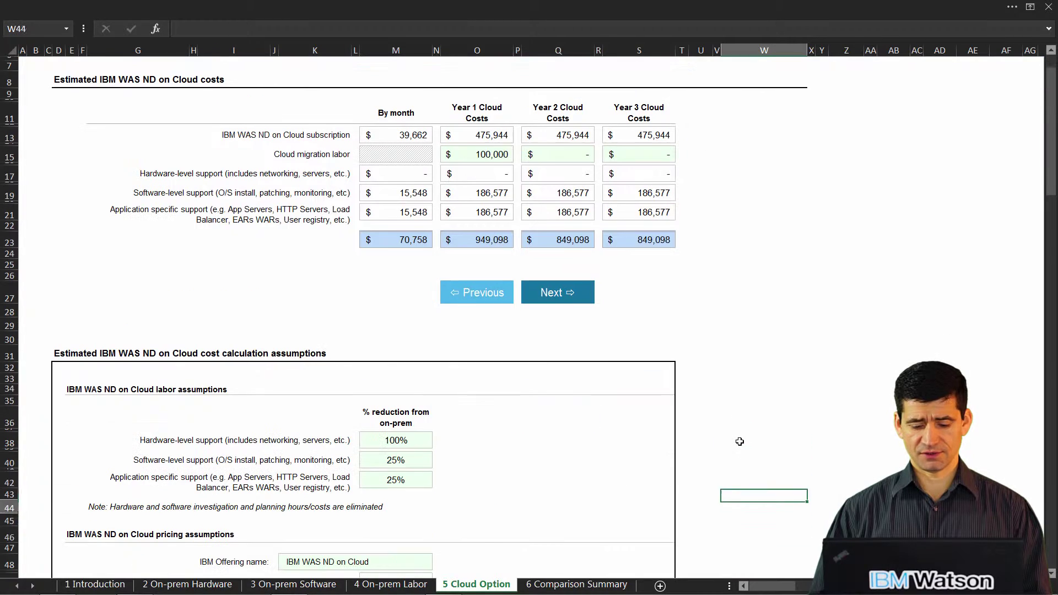
pyautogui.press('Down')
pyautogui.press('Down')
pyautogui.press('Down')
pyautogui.press('Down')
pyautogui.press('Down')
pyautogui.press('Down')
pyautogui.press('Down')
pyautogui.press('Down')
pyautogui.press('Down')
pyautogui.press('Down')
pyautogui.press('Down')
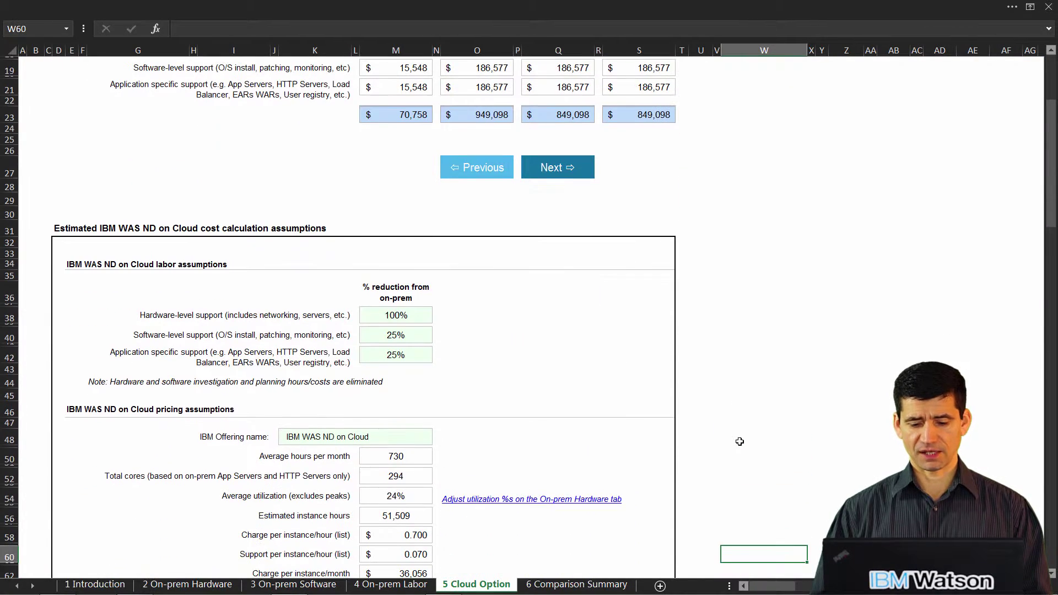
# Open the 6 Comparison Summary sheet and examine the chart of potential savings over 36 months.
pyautogui.click(592, 586)
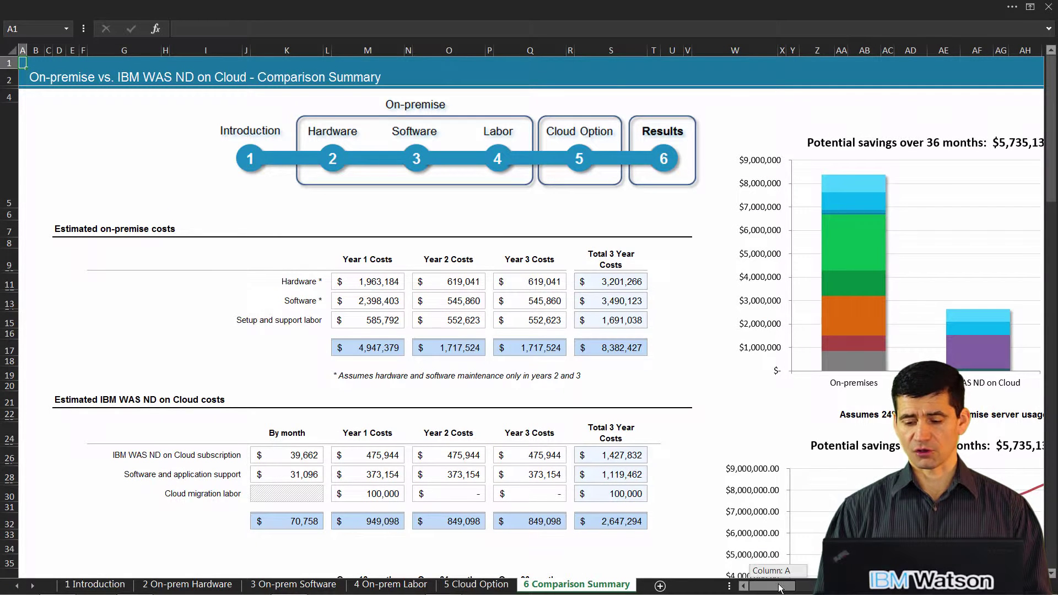
pyautogui.hscroll(4, 623, 420)
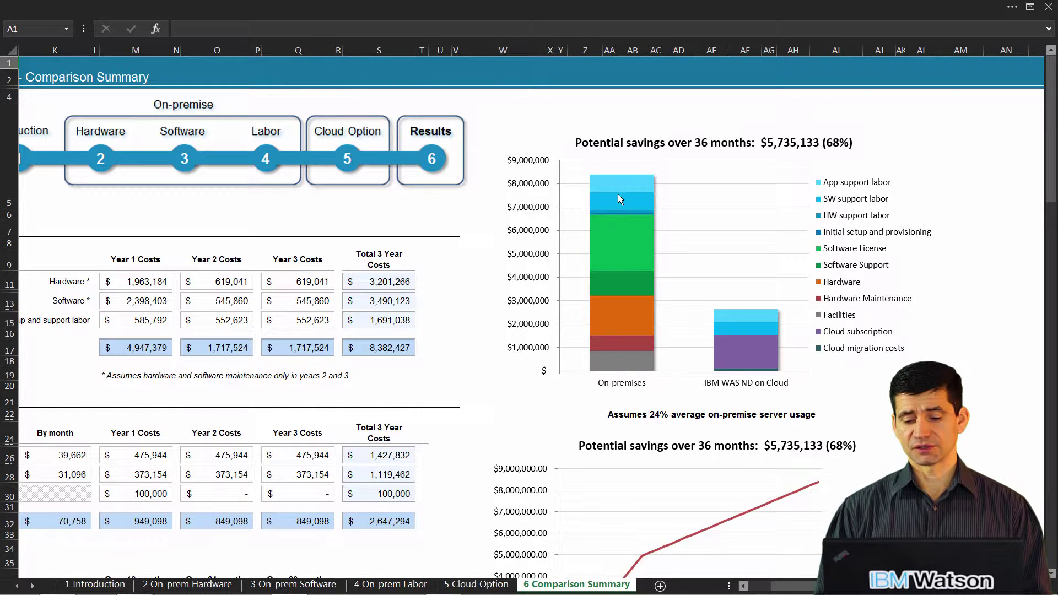
# Set the current level of scripting to Advanced on the 4 On-prem Labor sheet.
pyautogui.moveTo(625, 189)
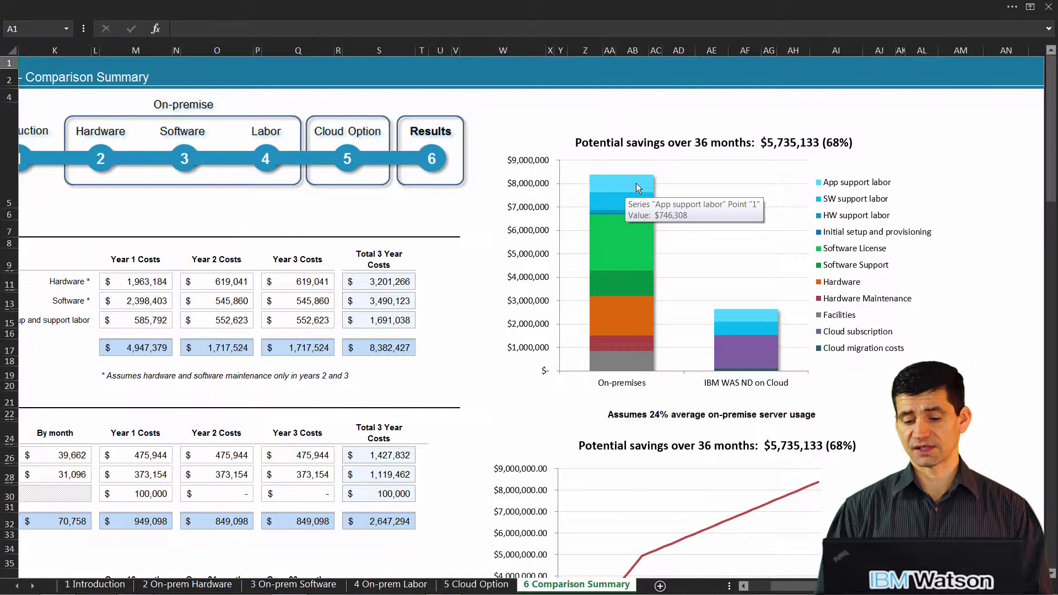
pyautogui.moveTo(766, 320)
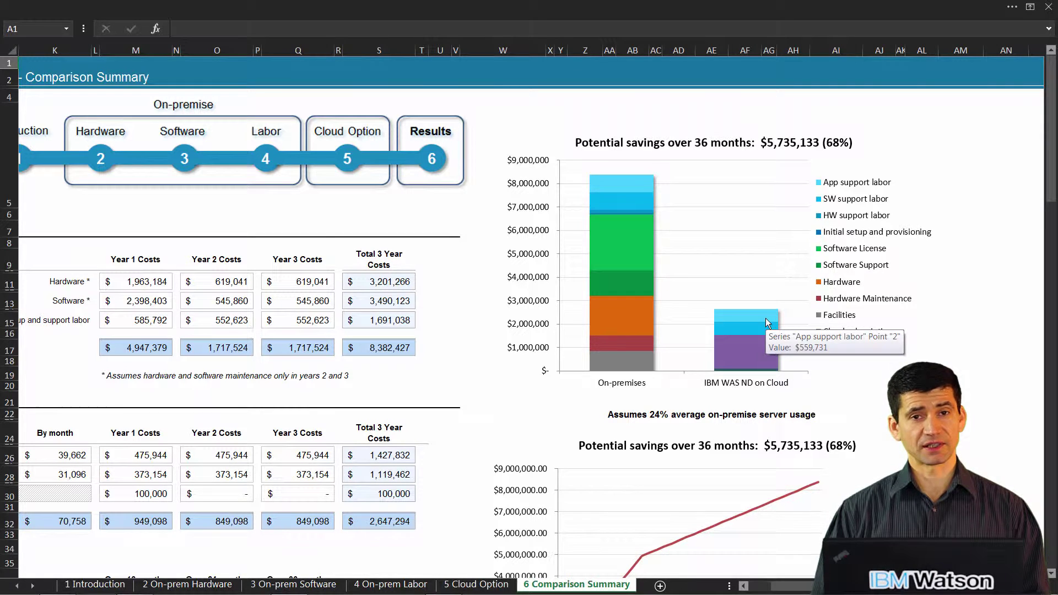
pyautogui.click(464, 586)
pyautogui.click(407, 587)
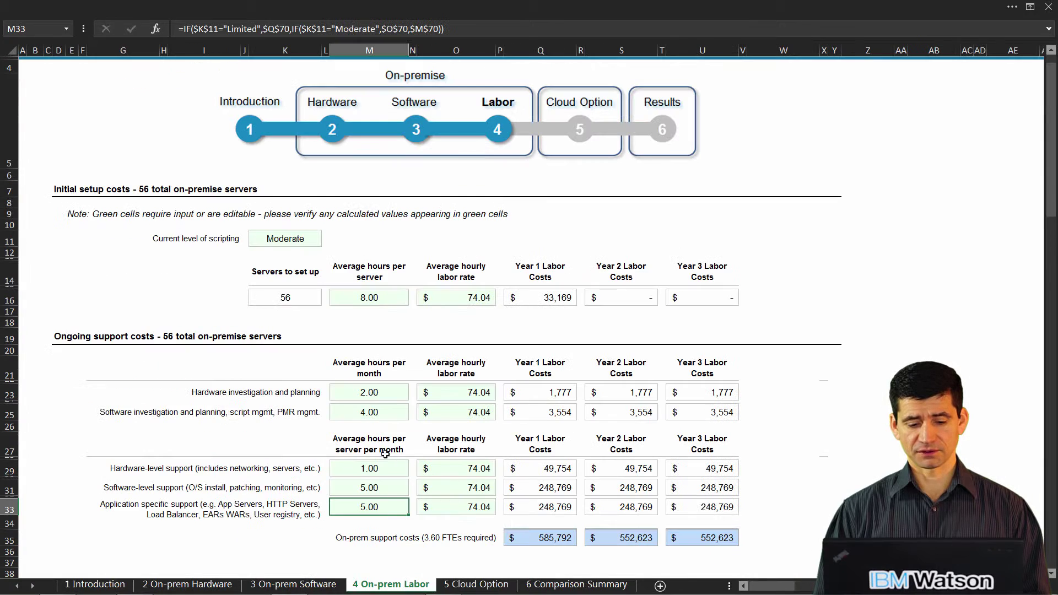
pyautogui.click(293, 241)
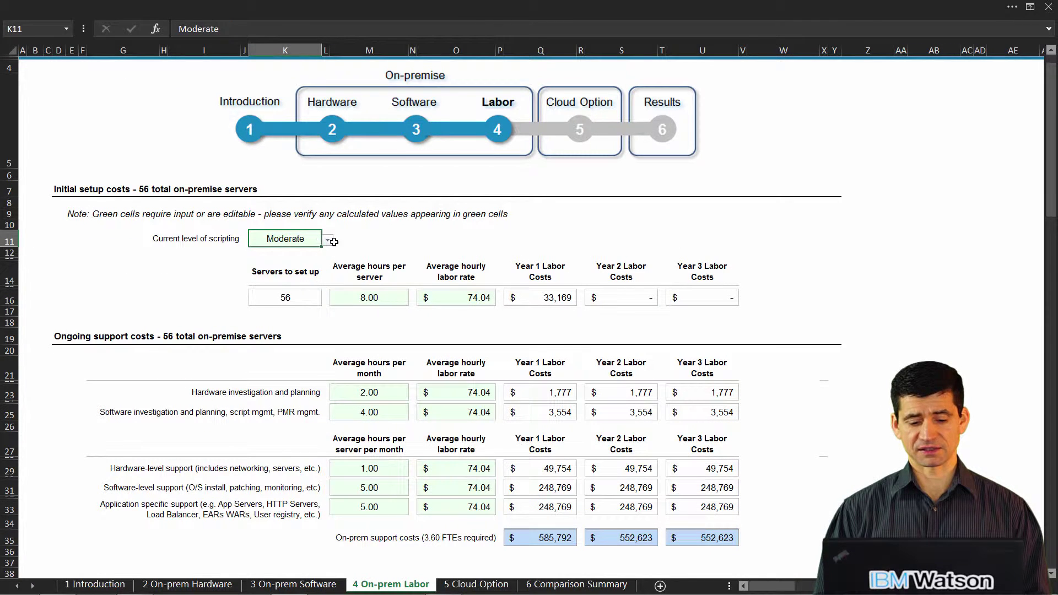
pyautogui.click(328, 241)
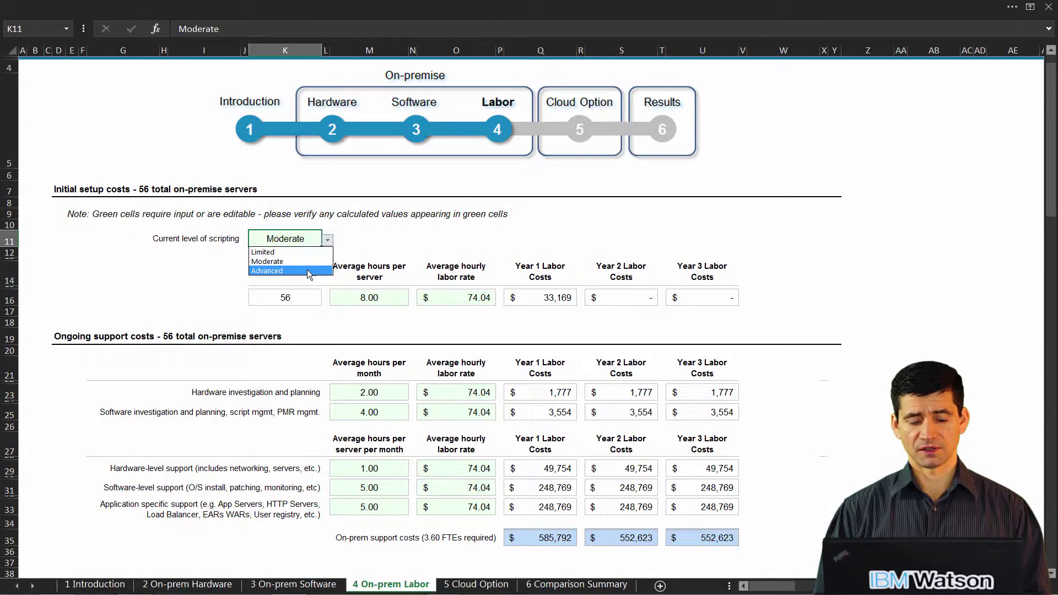
pyautogui.click(302, 270)
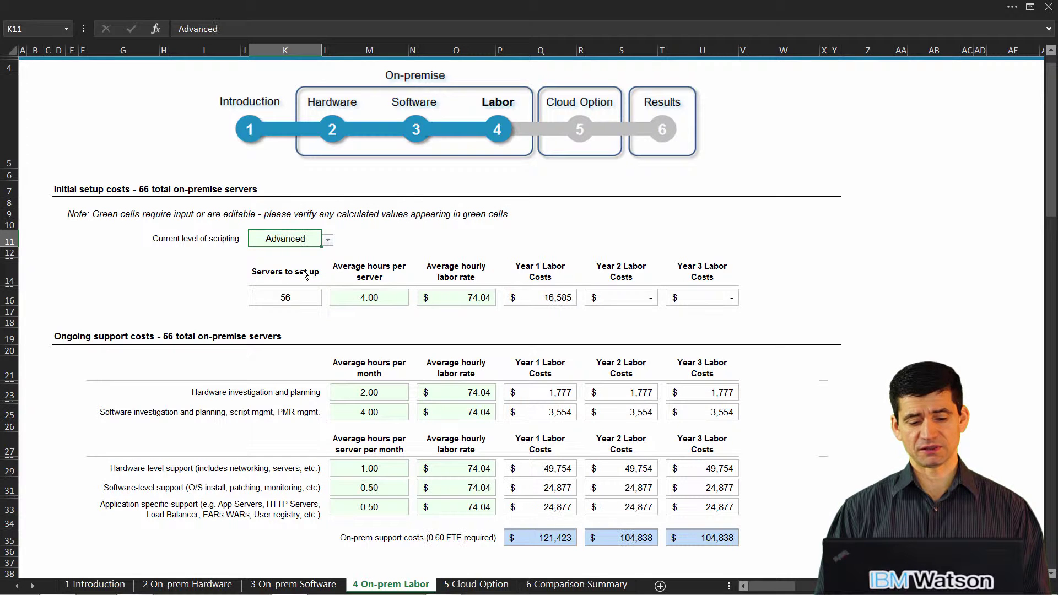
# Examine the individual on-premises and IBM WAS ND on Cloud cost components in the savings chart on the 6 Comparison Summary sheet.
pyautogui.click(599, 588)
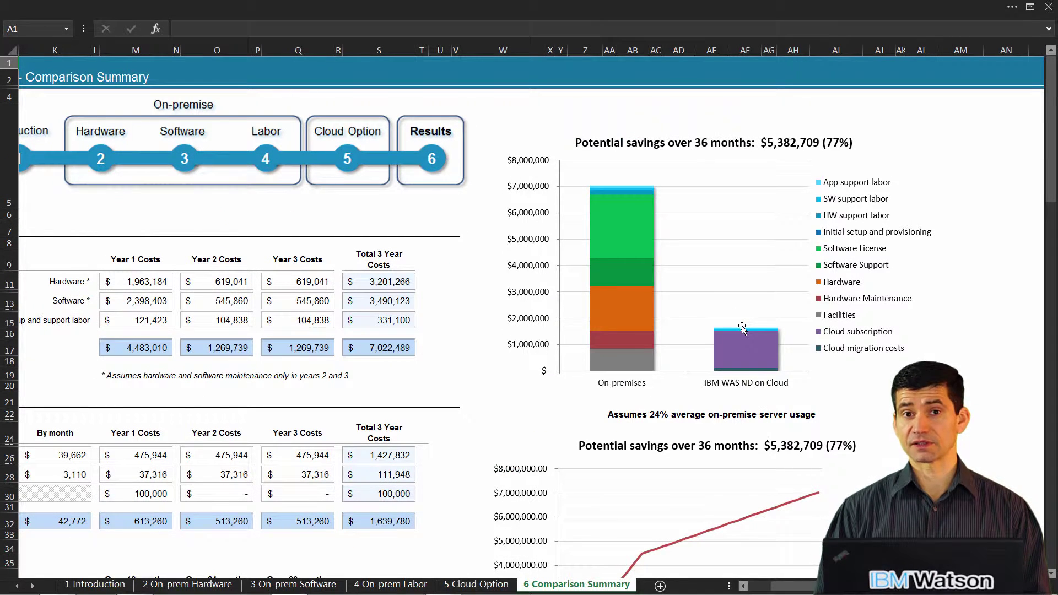
pyautogui.moveTo(636, 187)
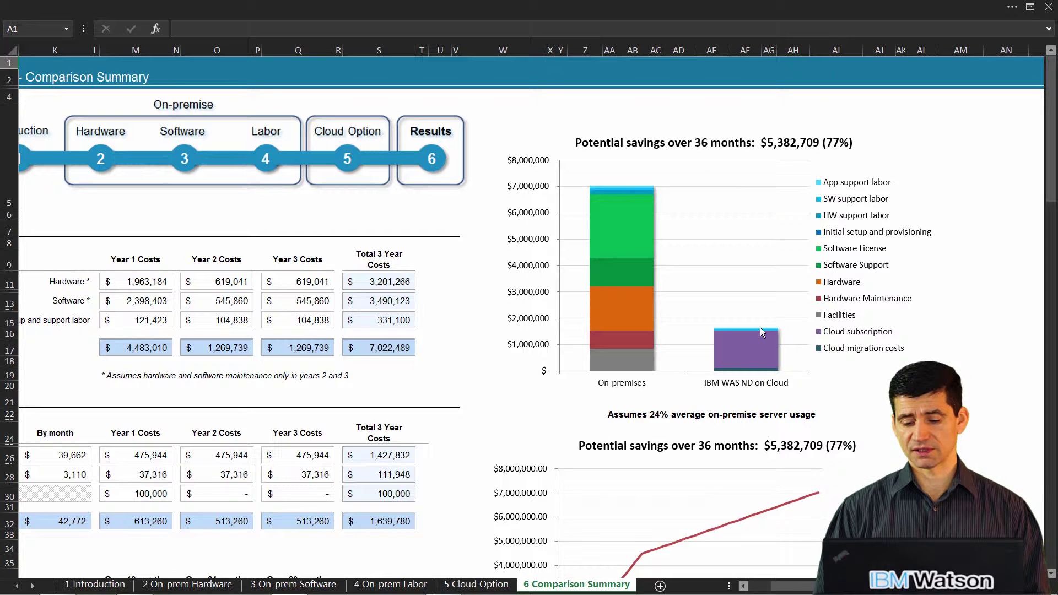
pyautogui.moveTo(761, 331)
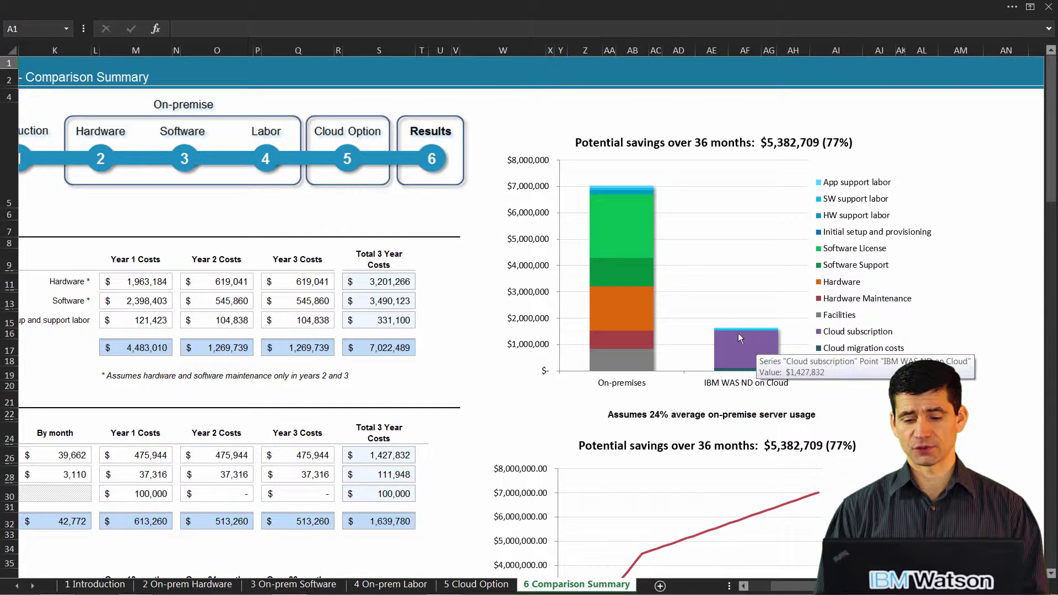
pyautogui.moveTo(620, 267)
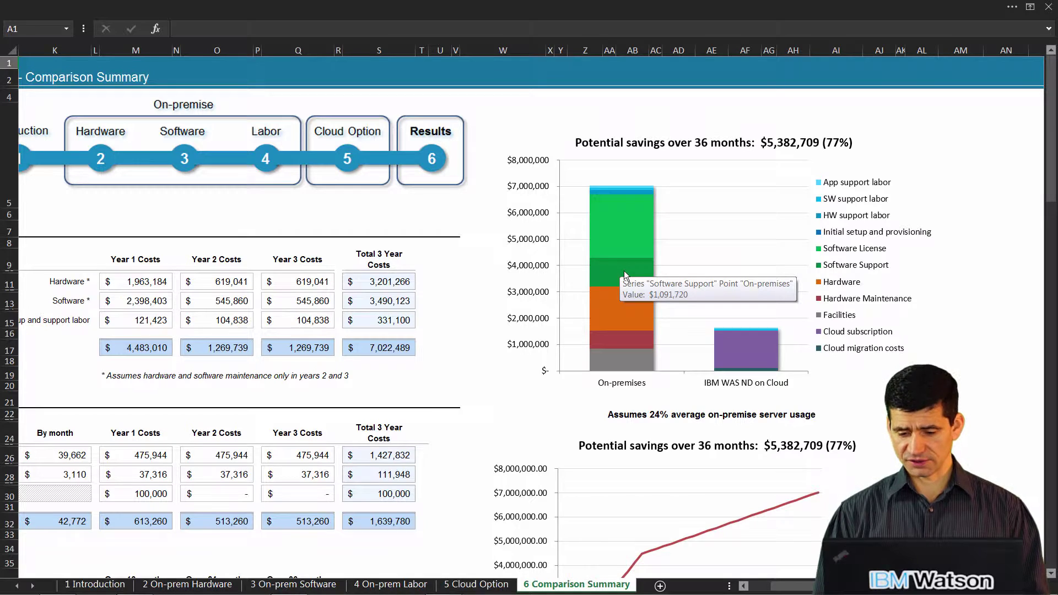
pyautogui.moveTo(638, 228)
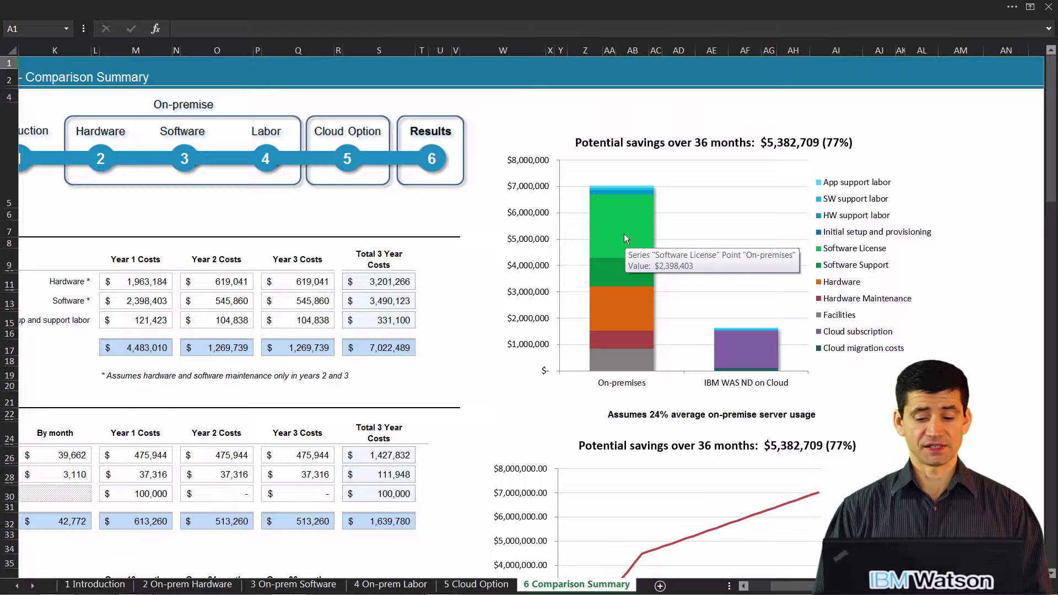
pyautogui.moveTo(624, 303)
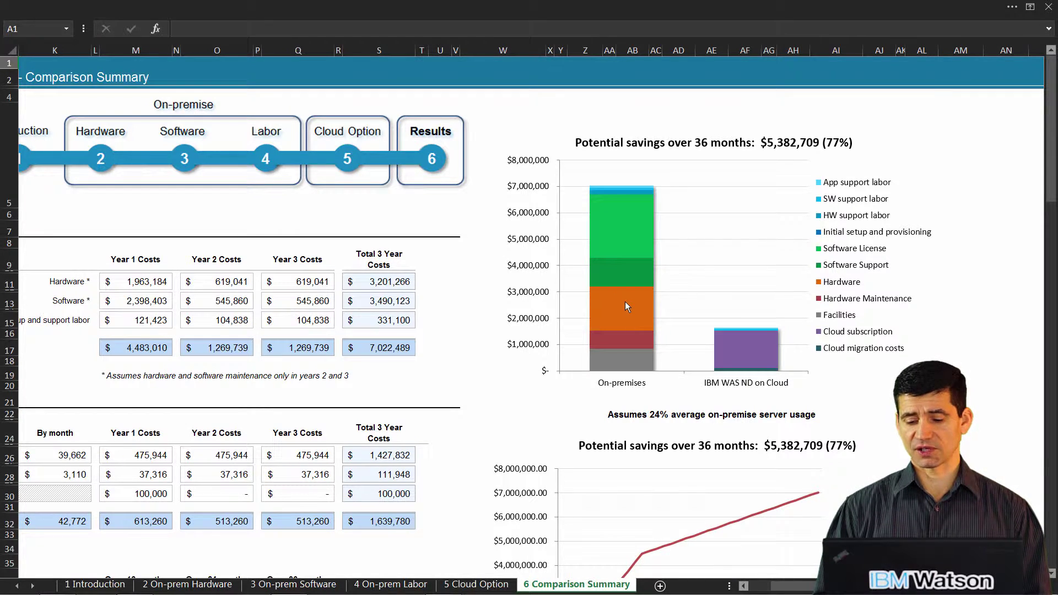
pyautogui.moveTo(617, 337)
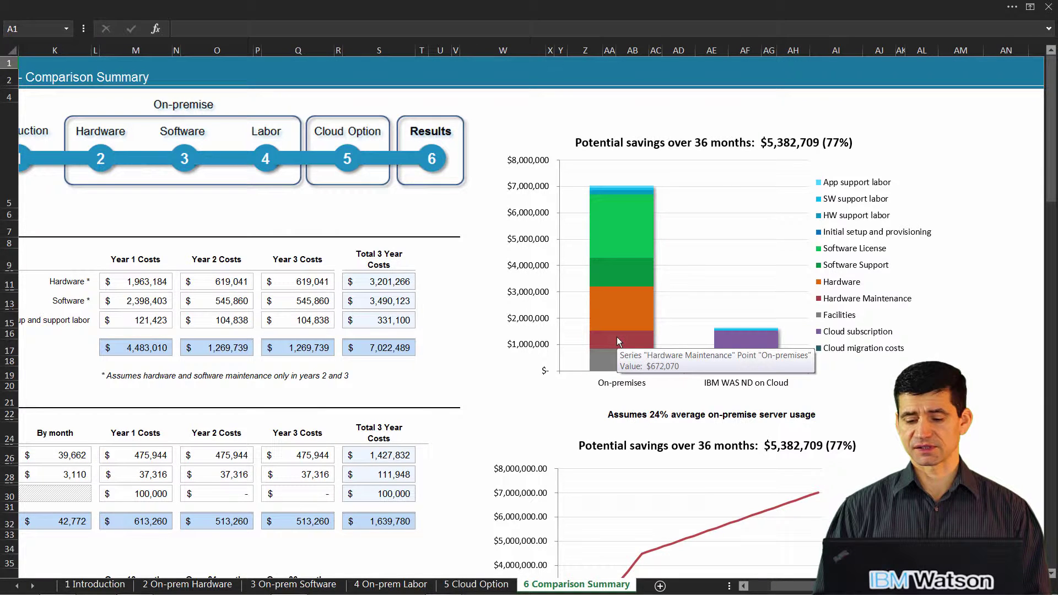
pyautogui.moveTo(612, 364)
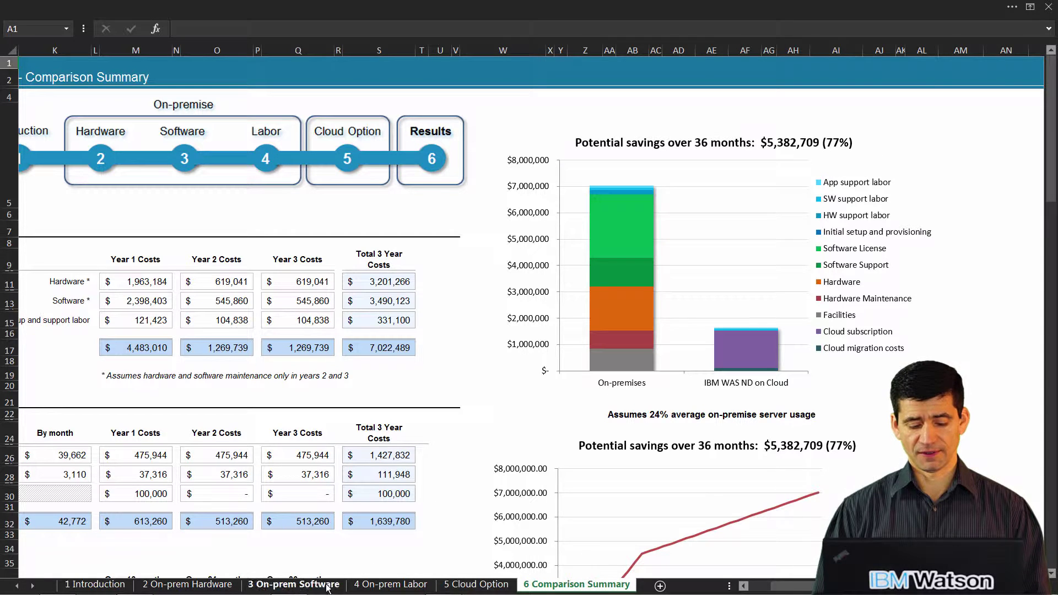
# Set the on-prem labor scripting level to Moderate and check the savings on the 6 Comparison Summary sheet.
pyautogui.click(400, 587)
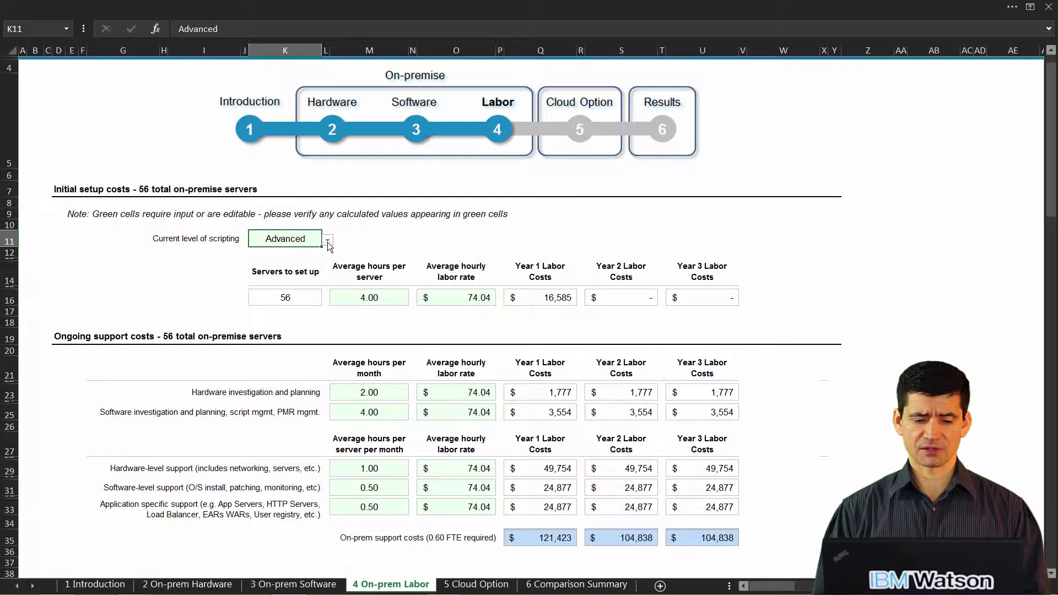
pyautogui.click(328, 241)
pyautogui.click(300, 261)
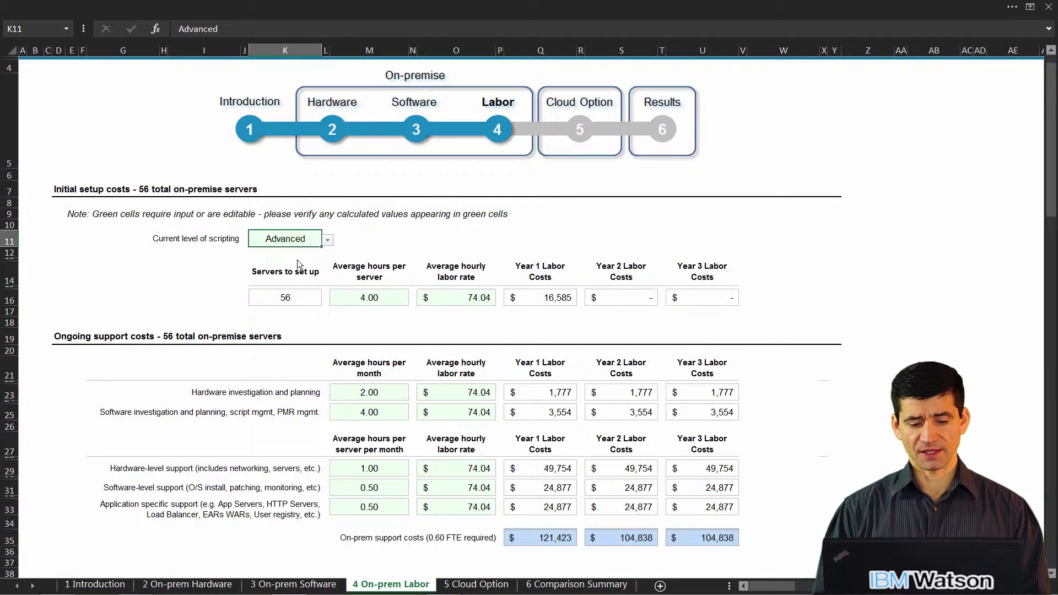
pyautogui.click(586, 588)
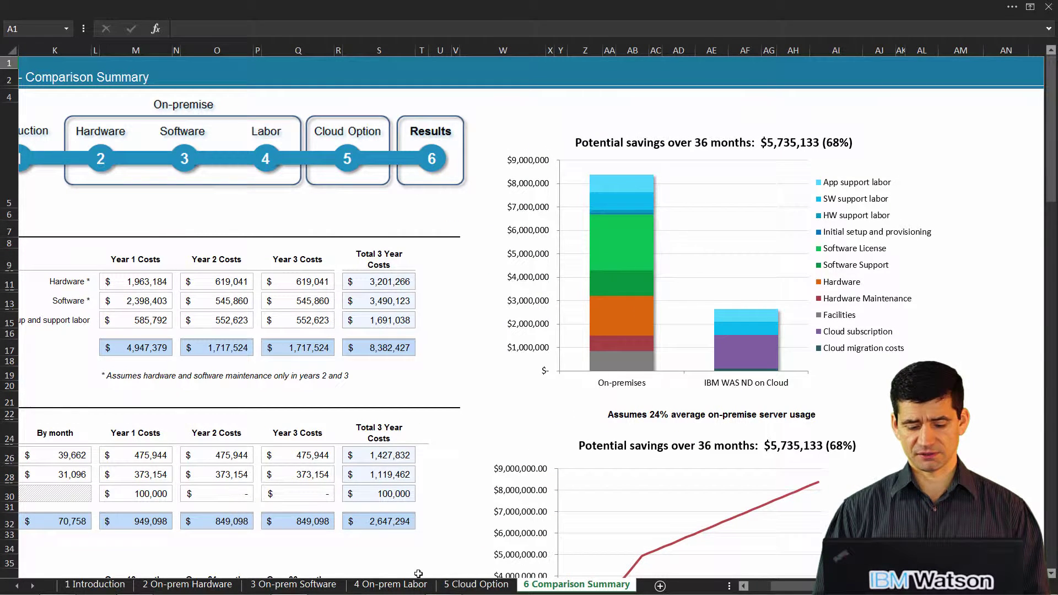
# Set the on-prem labor scripting level to Limited and review the resulting savings on the 6 Comparison Summary sheet.
pyautogui.click(392, 586)
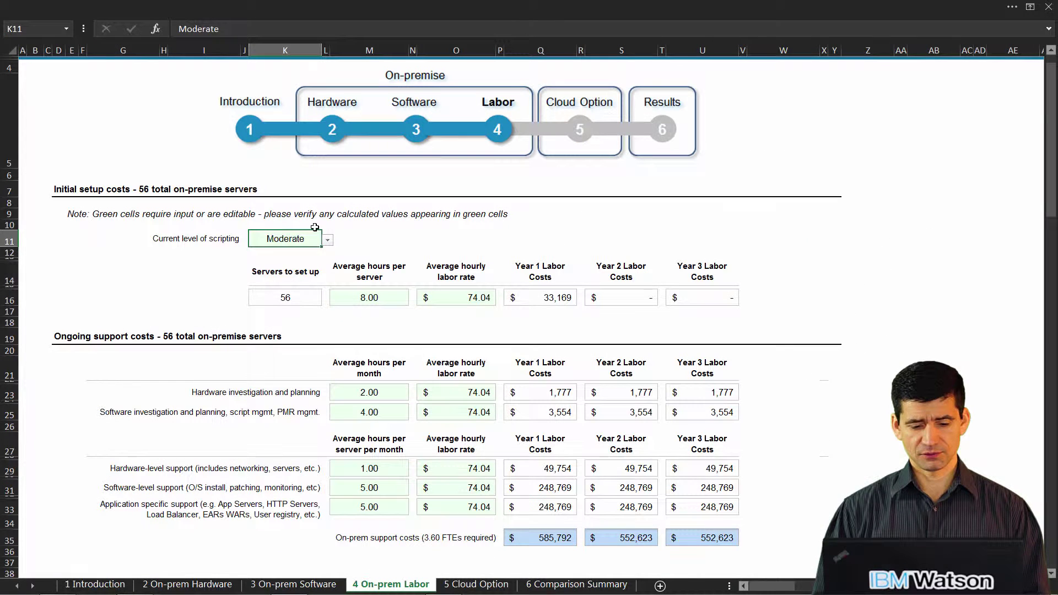
pyautogui.click(328, 240)
pyautogui.click(286, 253)
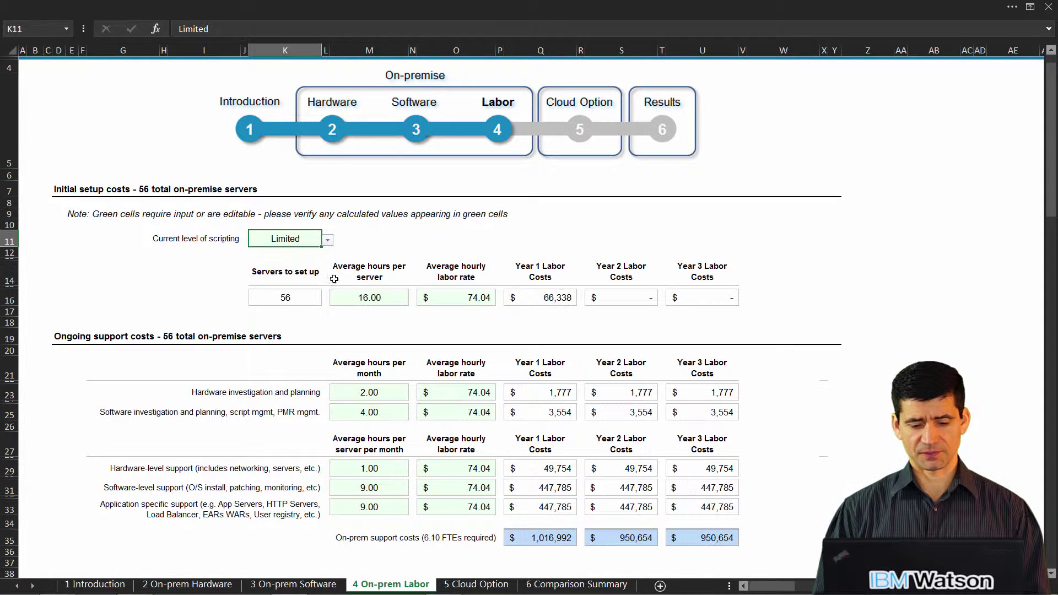
pyautogui.click(593, 588)
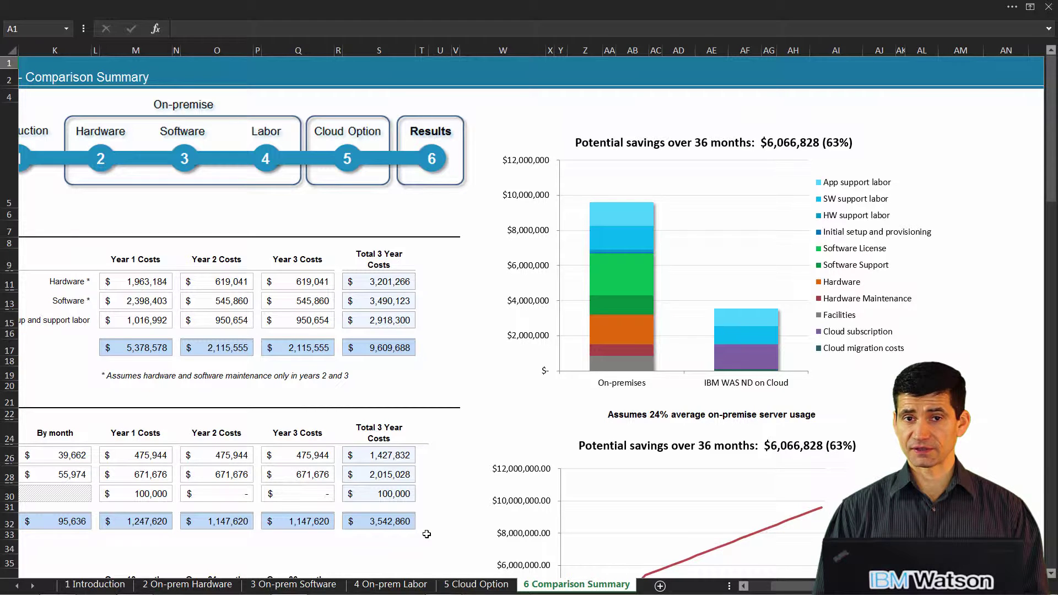
# Review the labor assumptions on the 4 On-prem Labor sheet and the cost calculation assumptions on the 5 Cloud Option sheet.
pyautogui.click(404, 586)
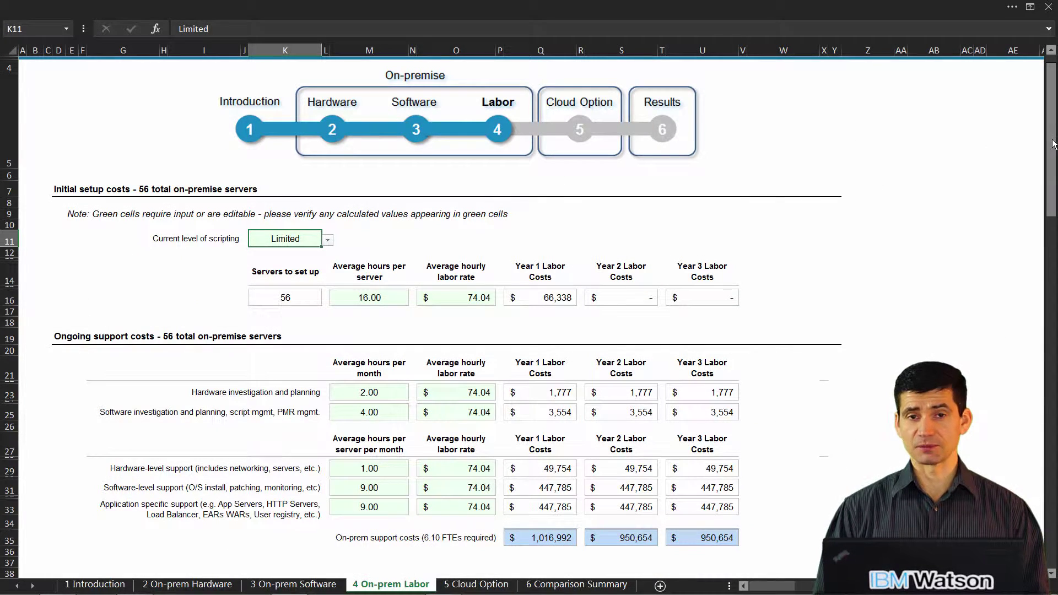
pyautogui.moveTo(1054, 144); pyautogui.dragTo(1054, 249)
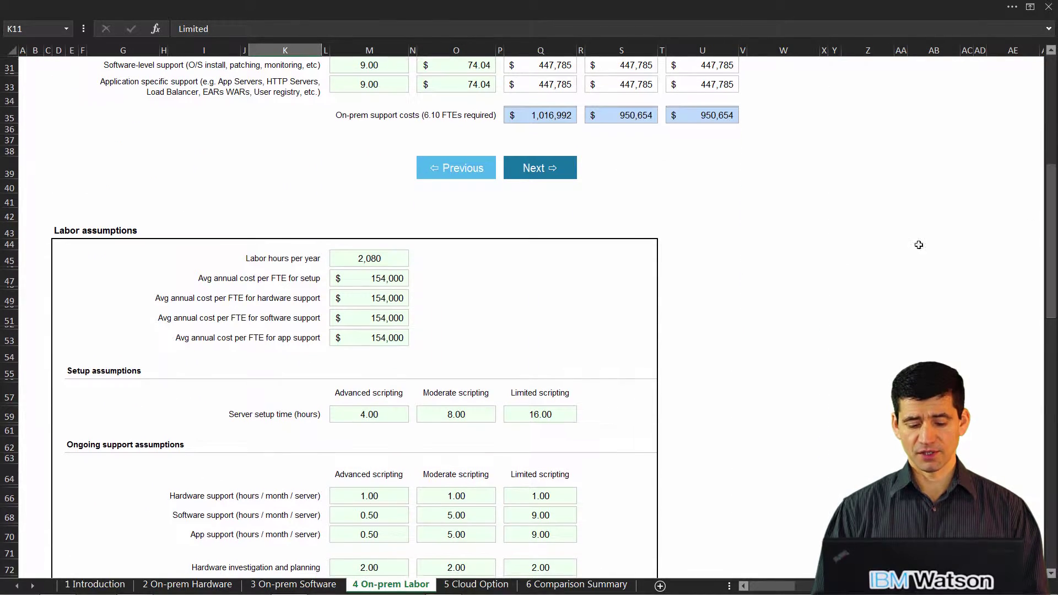
pyautogui.click(490, 589)
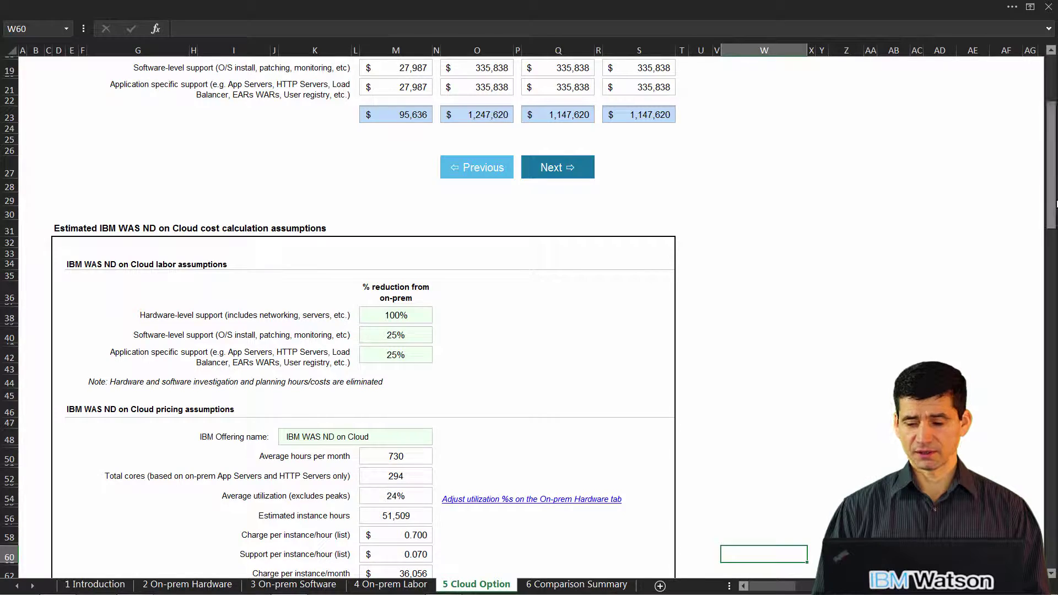
pyautogui.moveTo(1054, 208); pyautogui.dragTo(1025, 201)
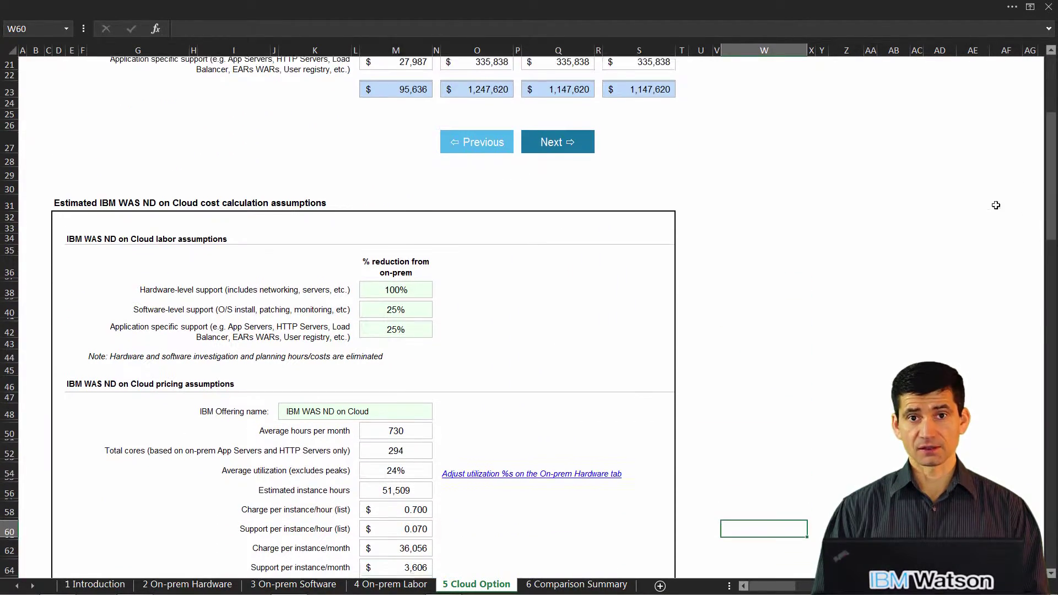
# Set the IBM offering name to IBM Liberty Buildpack on cloud in the pricing assumptions and review the savings in the comparison summary.
pyautogui.click(383, 396)
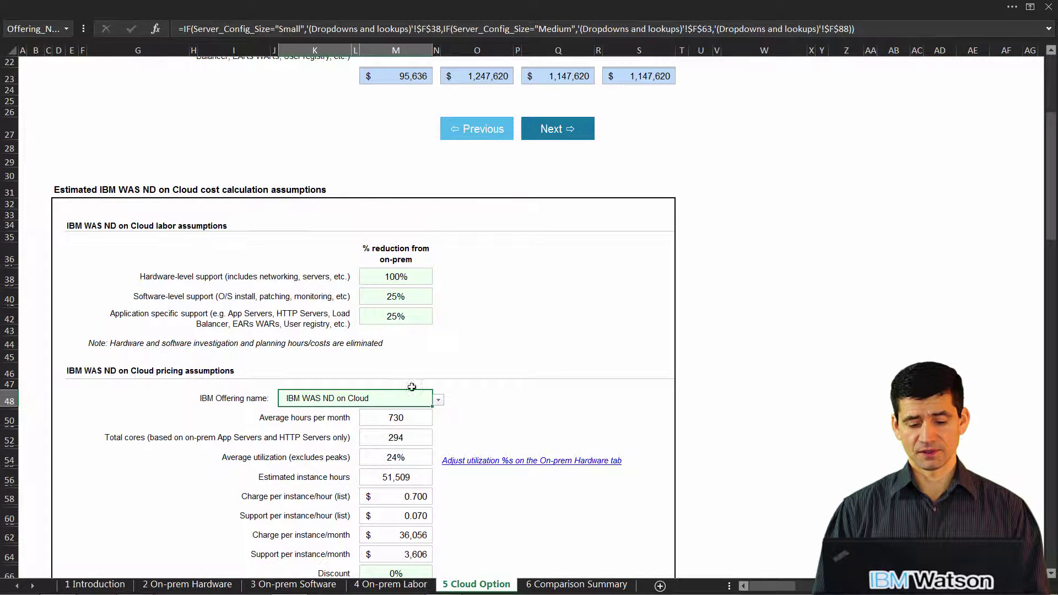
pyautogui.click(438, 400)
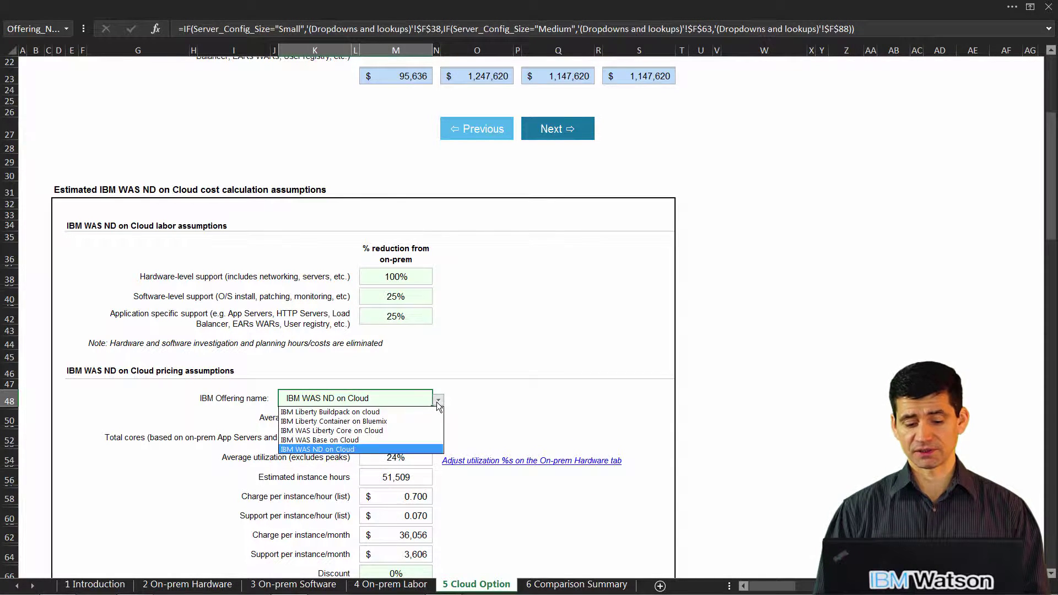
pyautogui.click(356, 414)
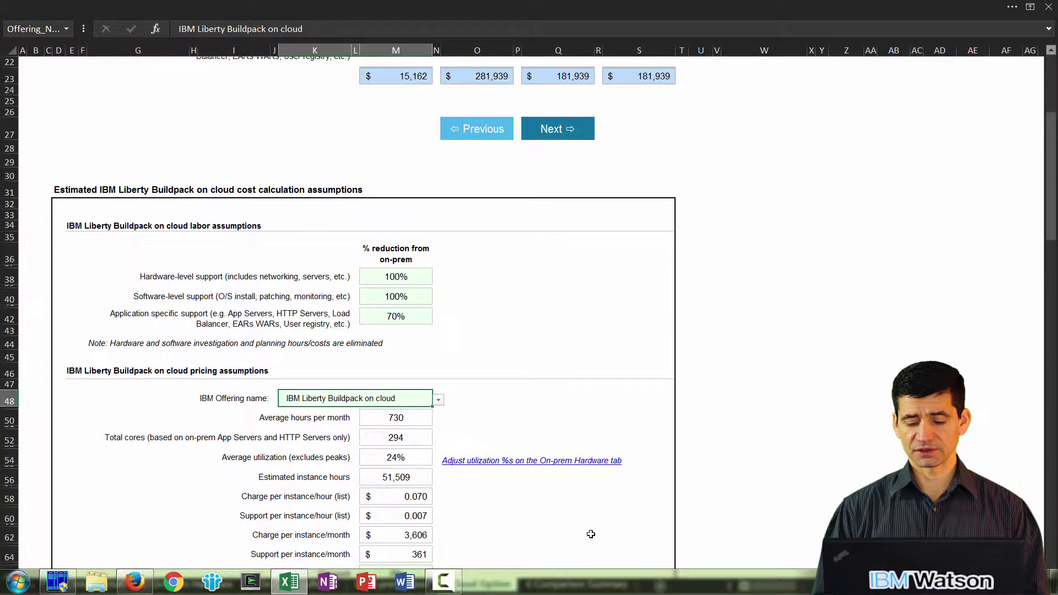
pyautogui.click(586, 583)
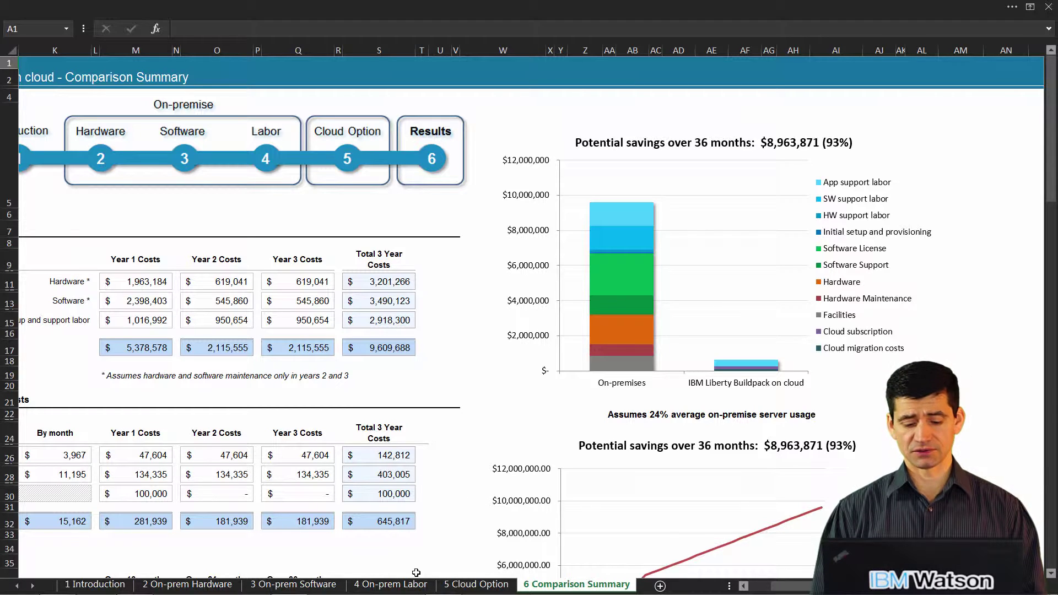
# Set the Year 1 cloud migration labor cost to 400000 on the 5 Cloud Option sheet and review the savings in the comparison summary.
pyautogui.click(462, 583)
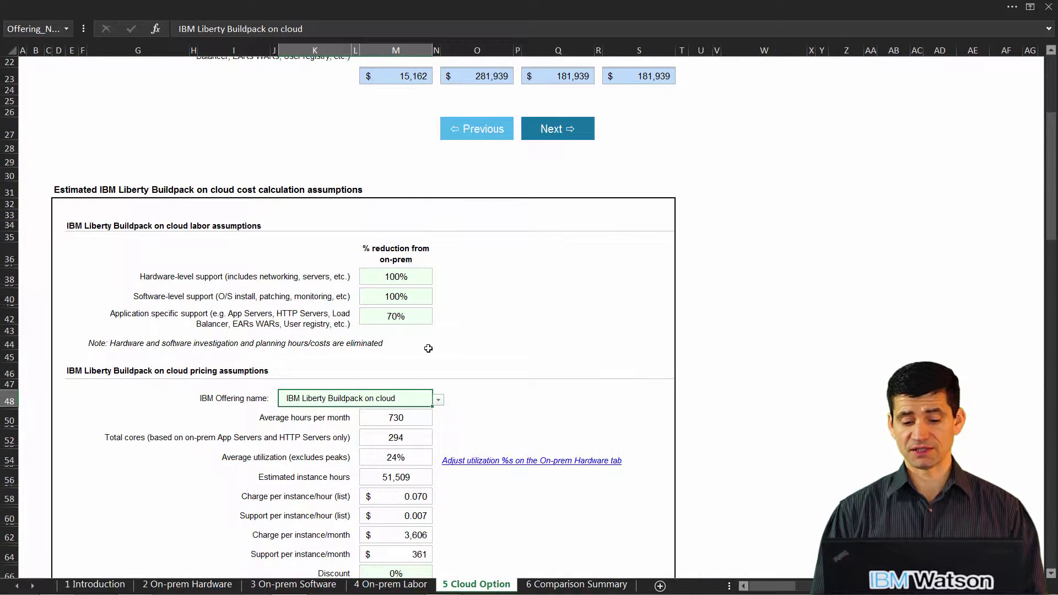
pyautogui.scroll(7, 1052, 176)
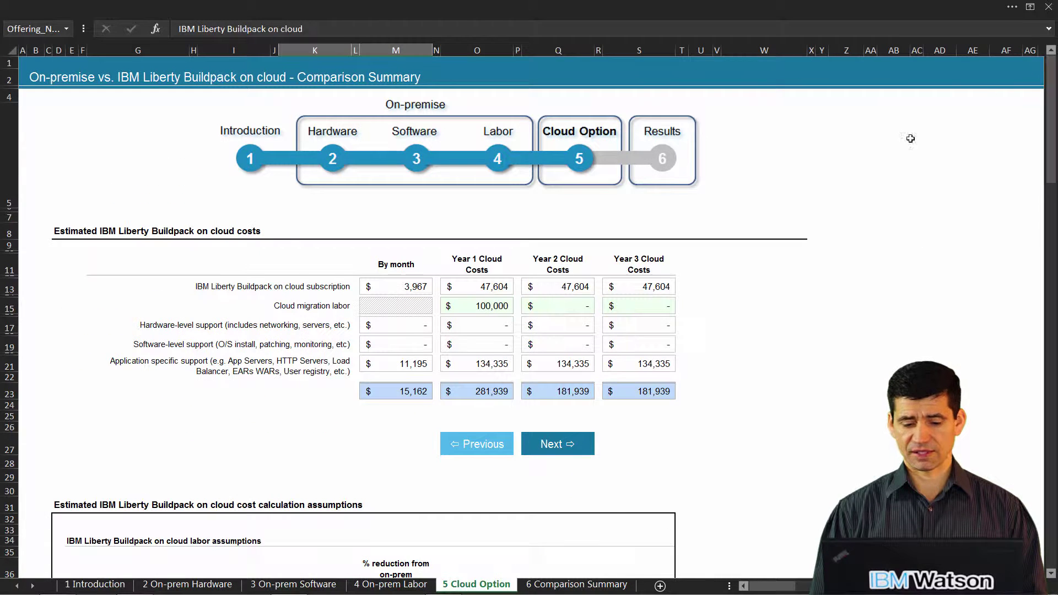
pyautogui.click(462, 309)
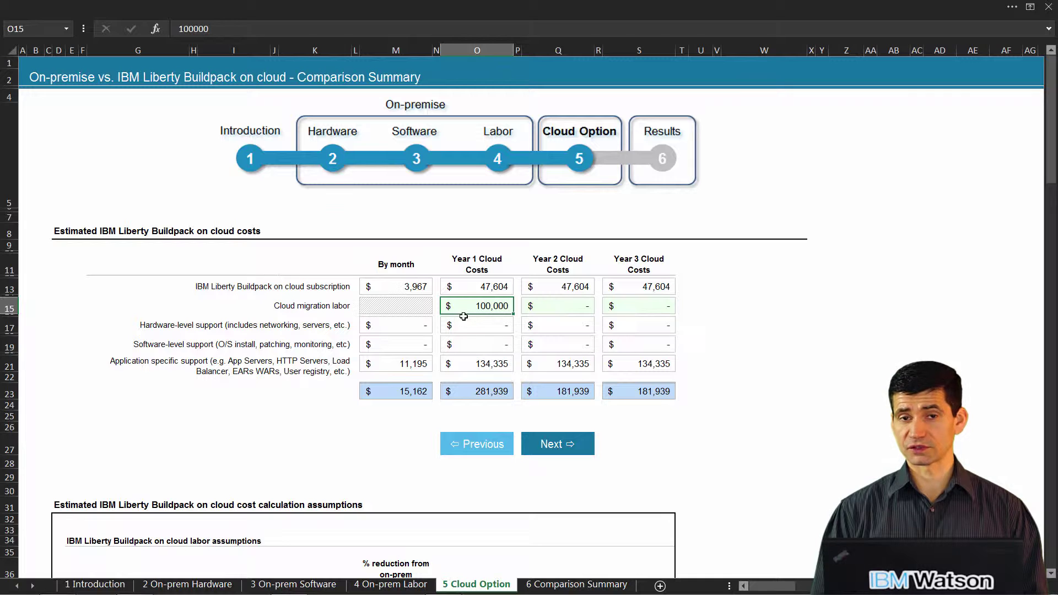
pyautogui.write('4')
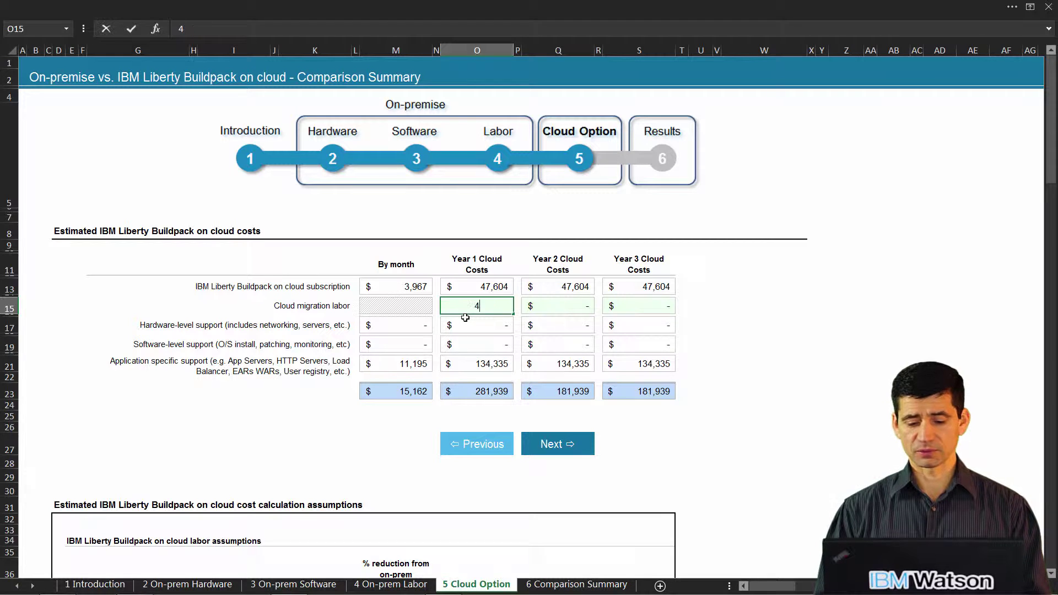
pyautogui.write('00000')
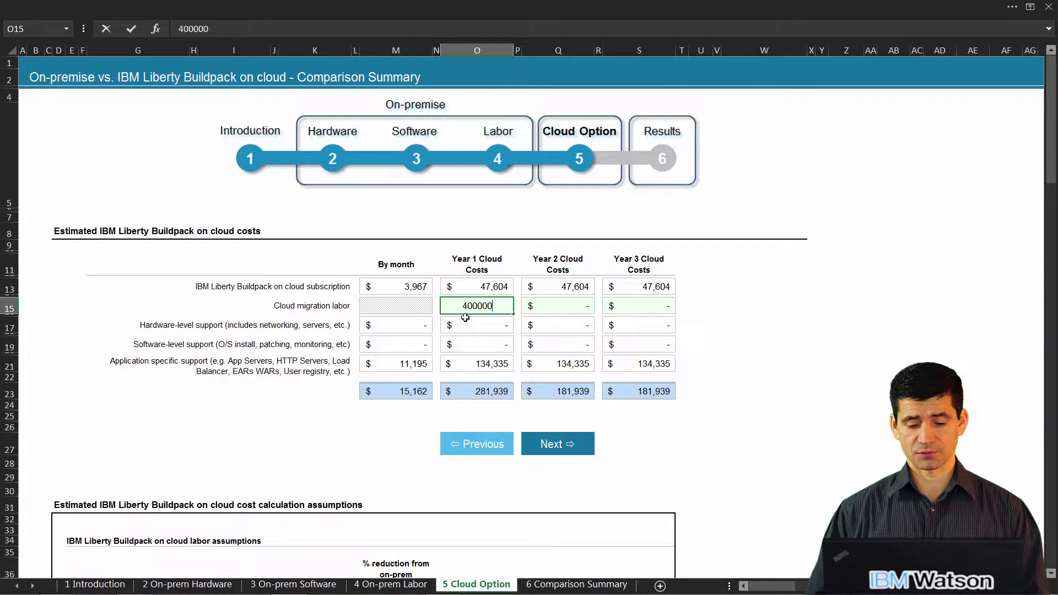
pyautogui.press('Return')
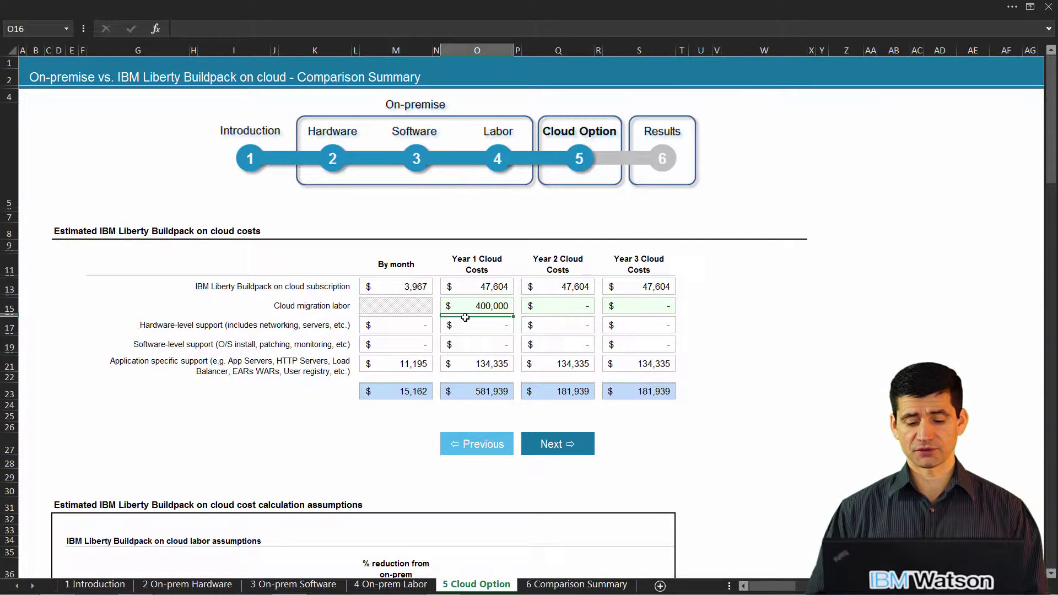
pyautogui.click(580, 579)
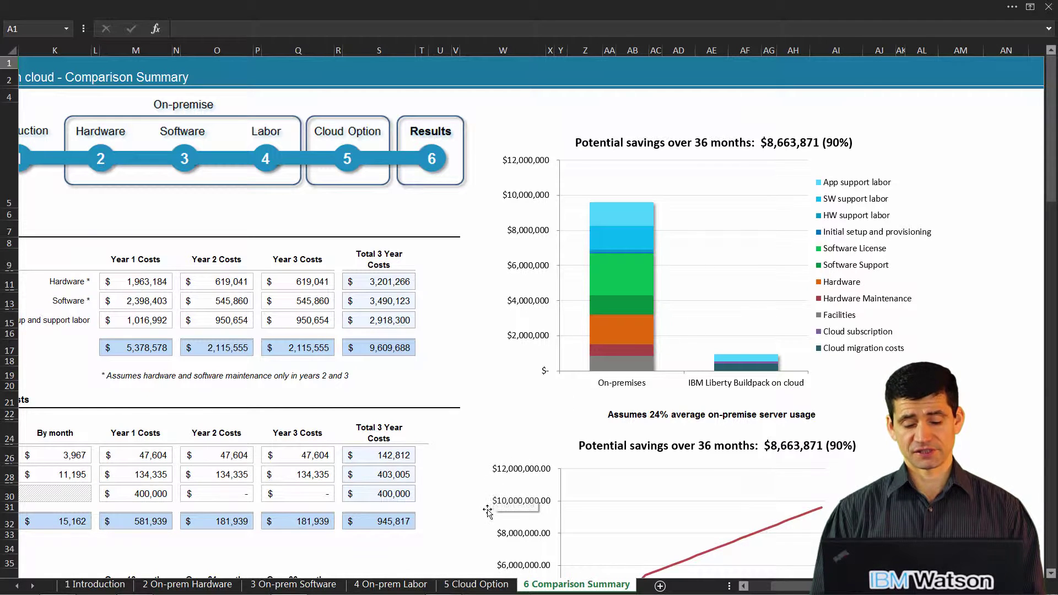
# Set the default server configuration to Small on the 2 On-prem Hardware sheet.
pyautogui.click(472, 586)
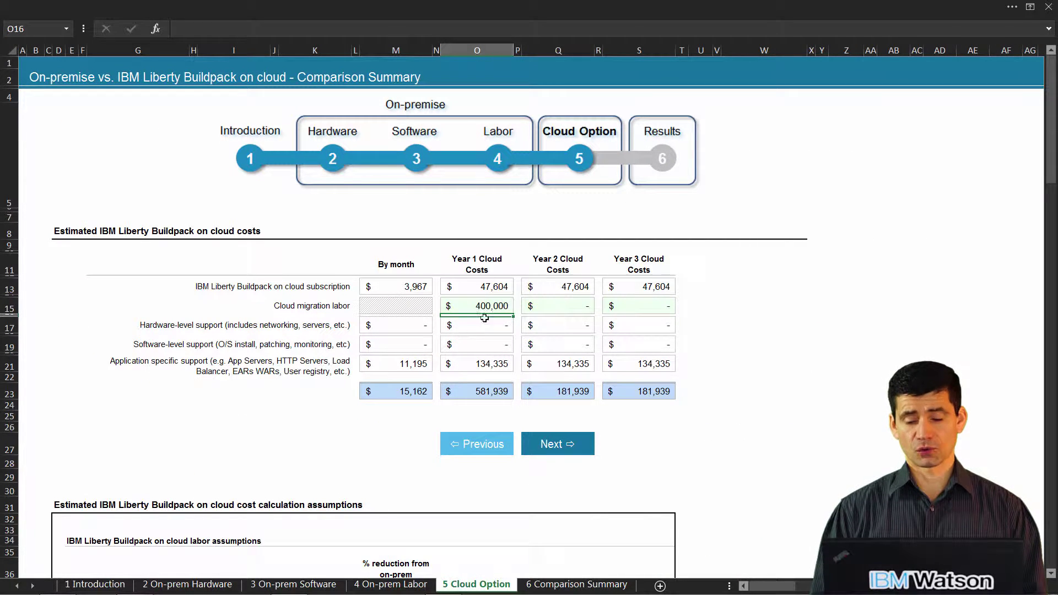
pyautogui.click(190, 584)
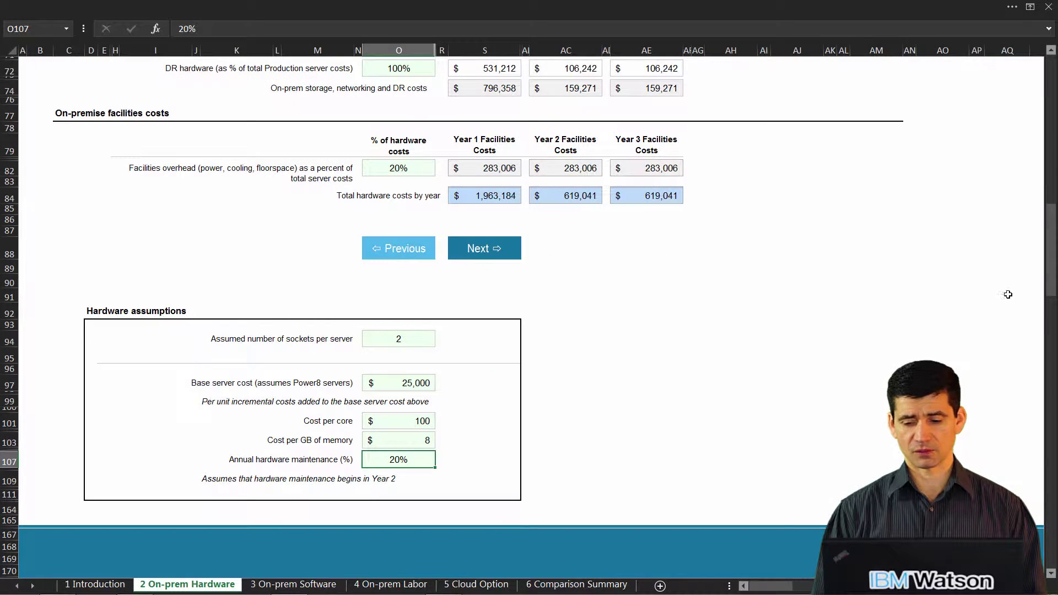
pyautogui.click(1055, 179)
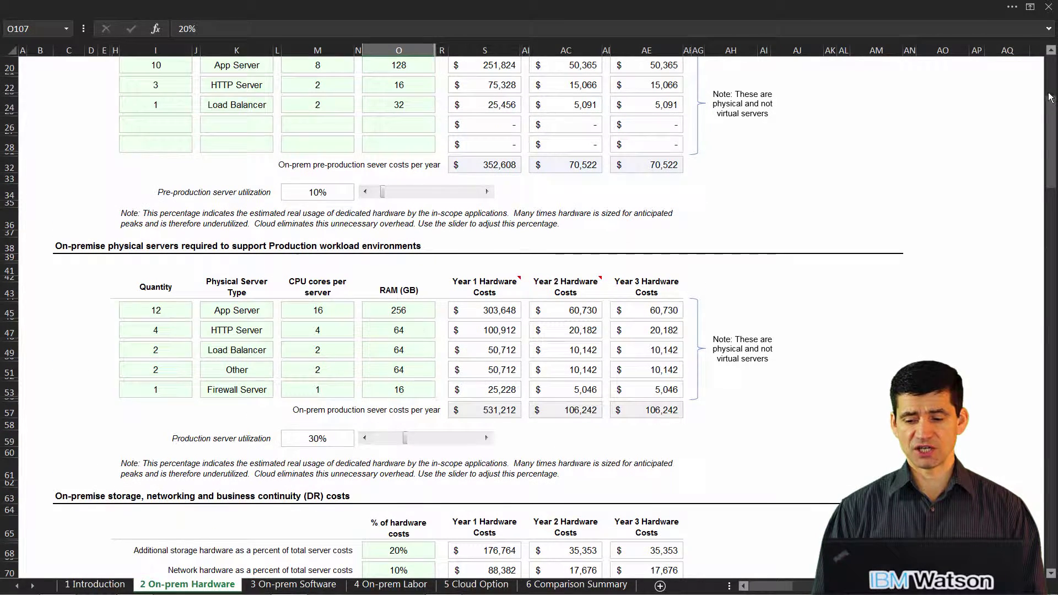
pyautogui.click(1049, 81)
pyautogui.click(320, 217)
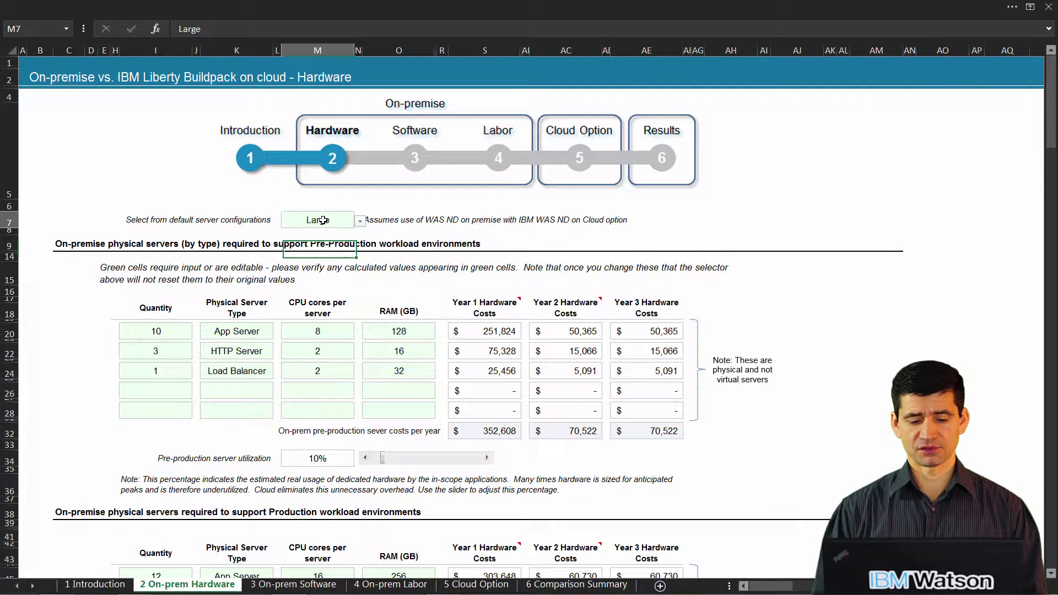
pyautogui.click(354, 219)
pyautogui.click(319, 234)
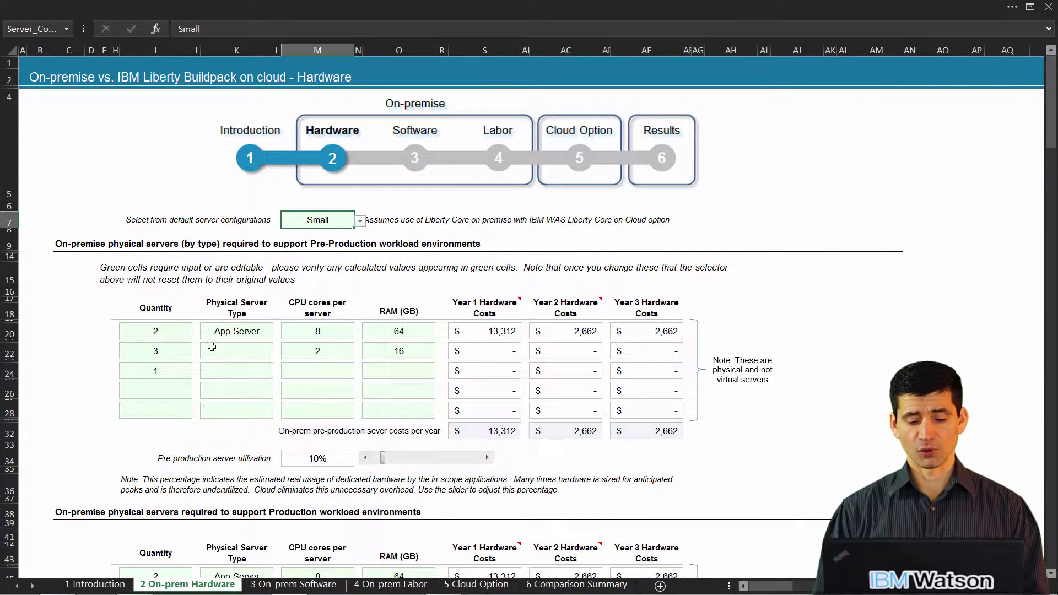
# Clear the leftover quantities, CPU cores and RAM below the App Server row in the pre-production server table.
pyautogui.moveTo(165, 348); pyautogui.dragTo(165, 371)
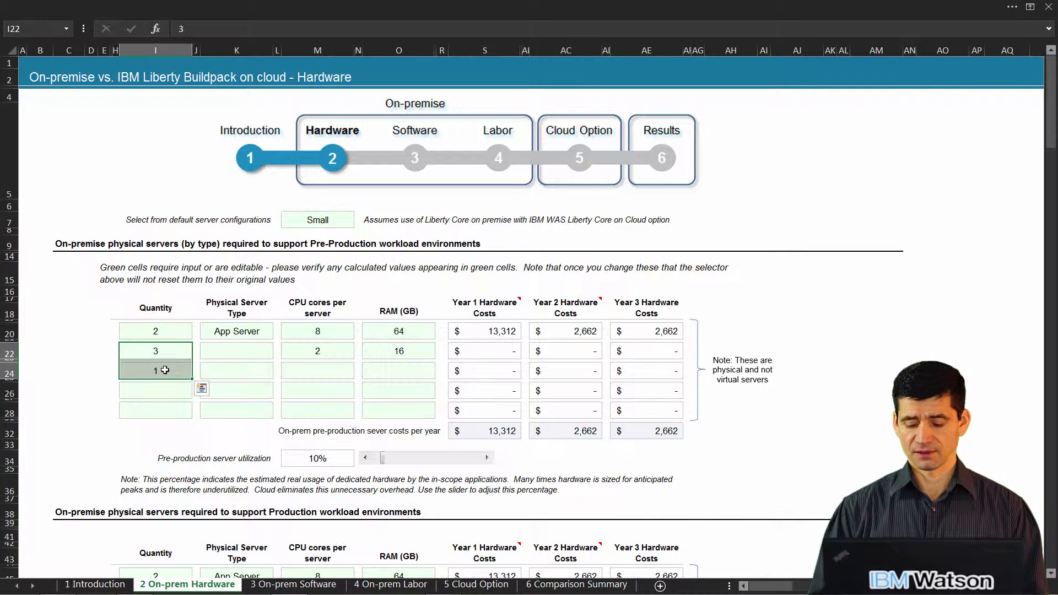
pyautogui.press('Delete')
pyautogui.click(245, 338)
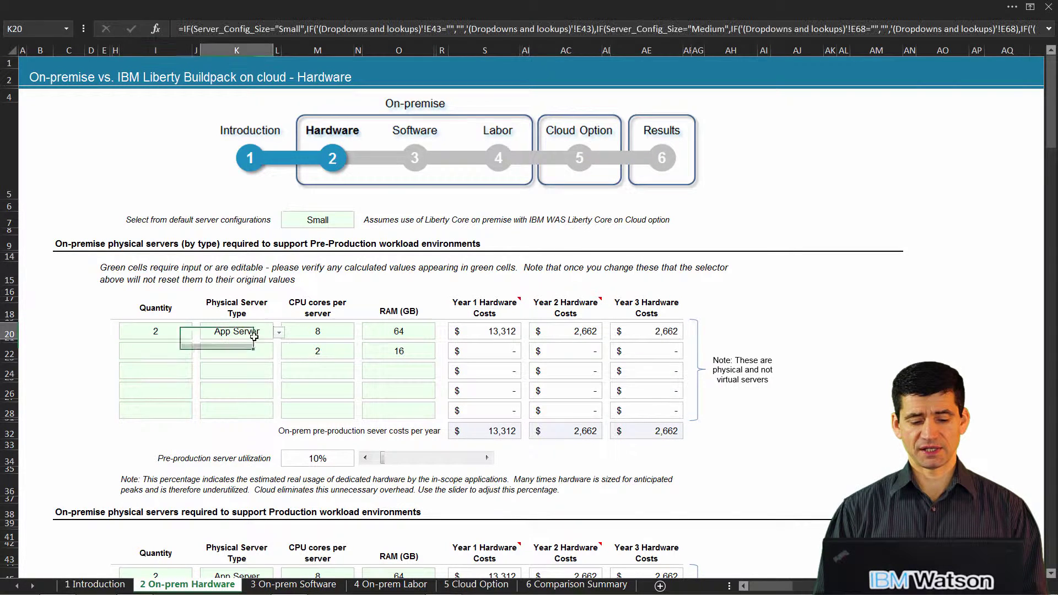
pyautogui.moveTo(319, 351); pyautogui.dragTo(411, 357)
pyautogui.press('Delete')
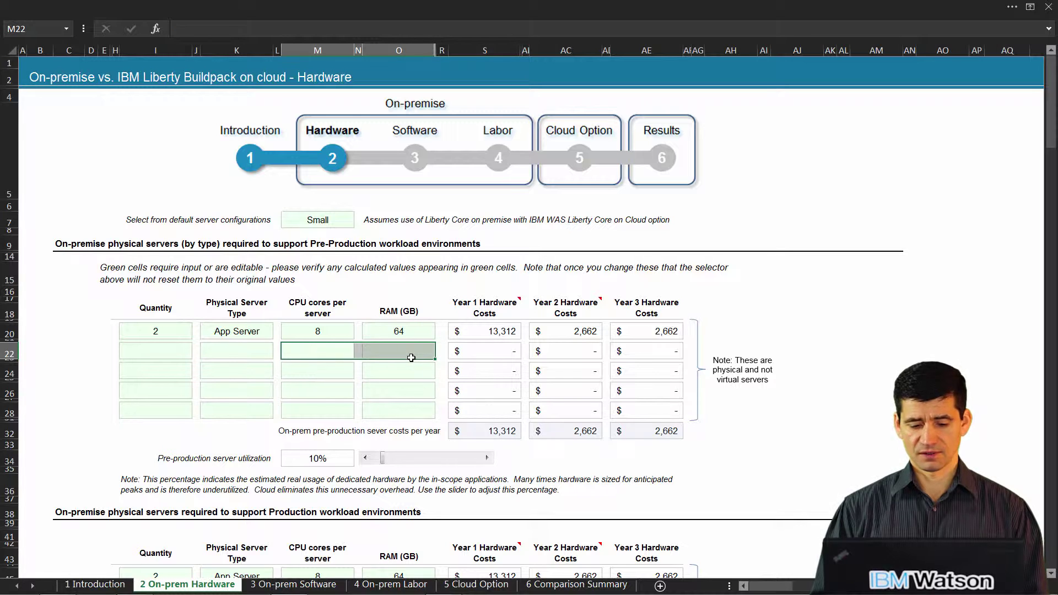
pyautogui.click(266, 333)
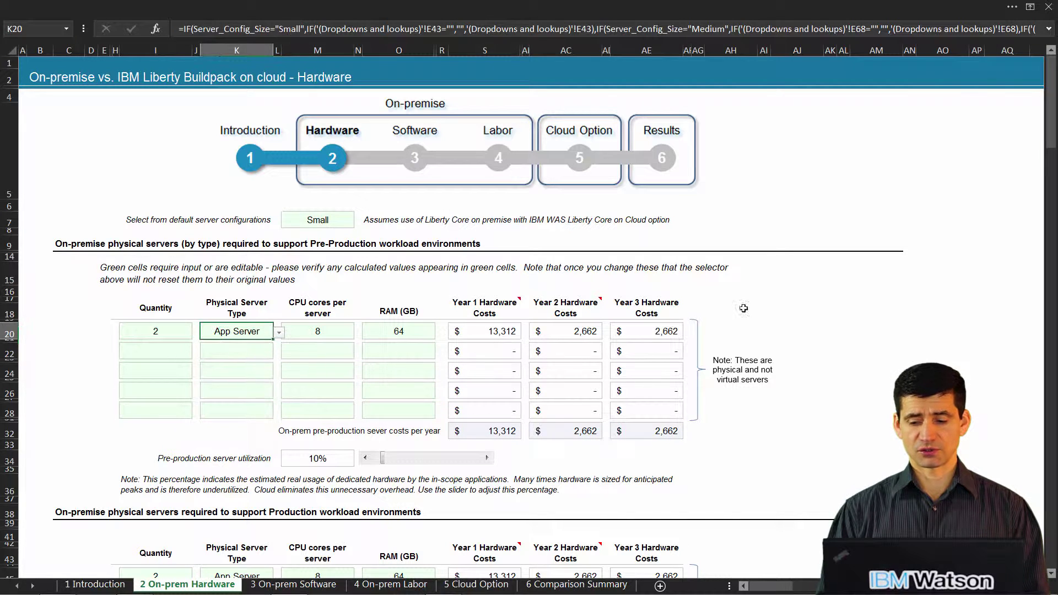
# Clear the last three rows of the production server table, including the Firewall Server entry.
pyautogui.scroll(-4, 1051, 122)
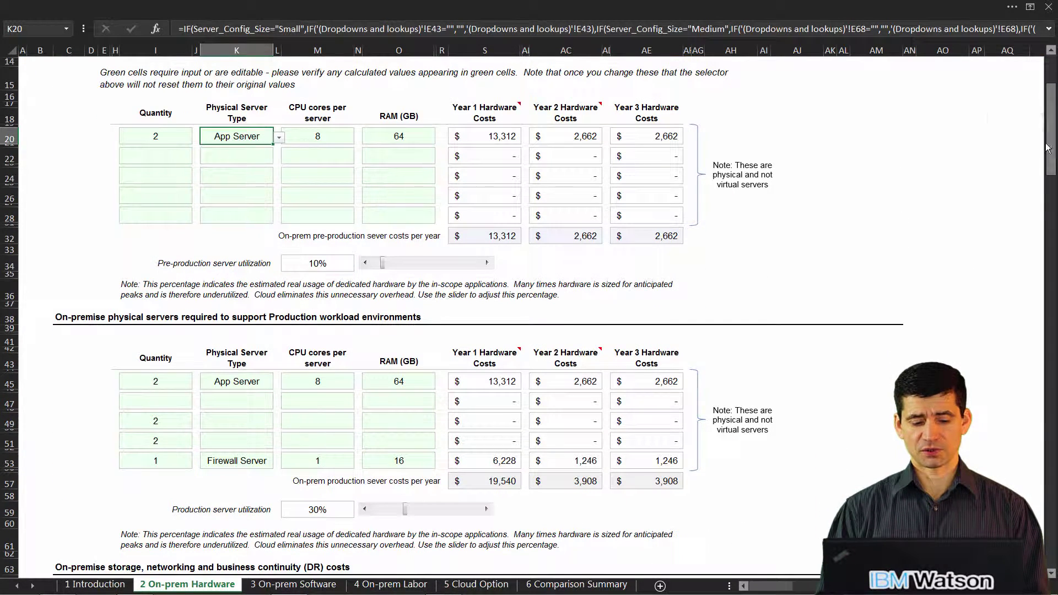
pyautogui.moveTo(147, 419); pyautogui.dragTo(421, 457)
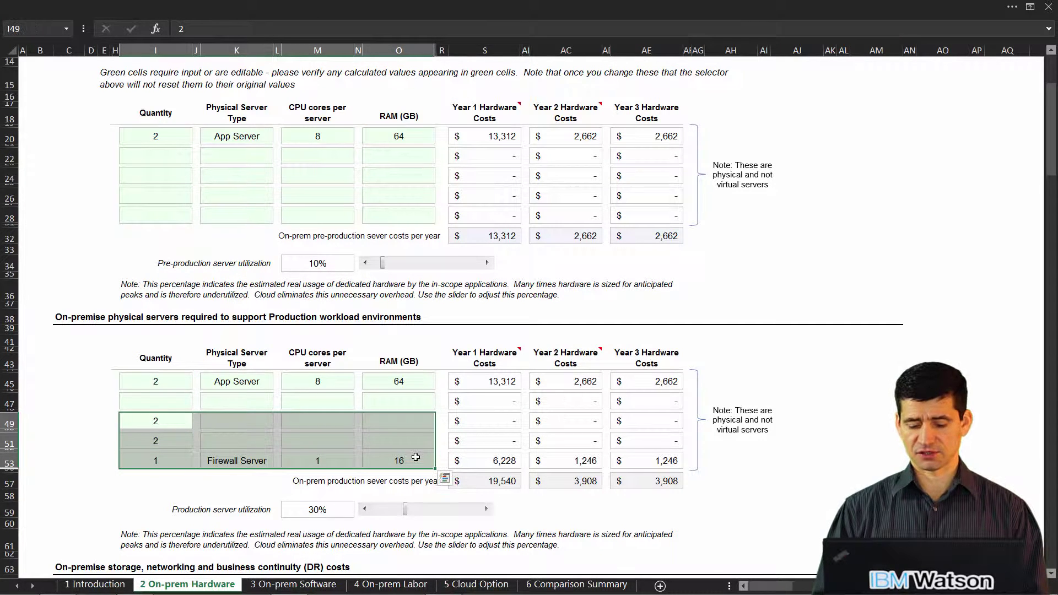
pyautogui.press('Delete')
pyautogui.click(964, 196)
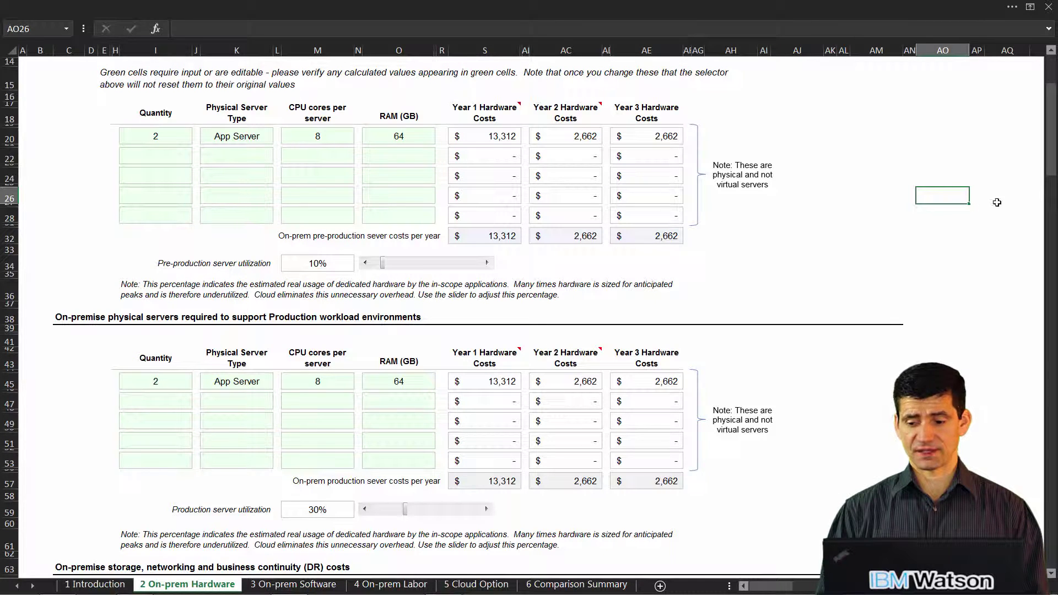
pyautogui.moveTo(1050, 154); pyautogui.dragTo(1046, 128)
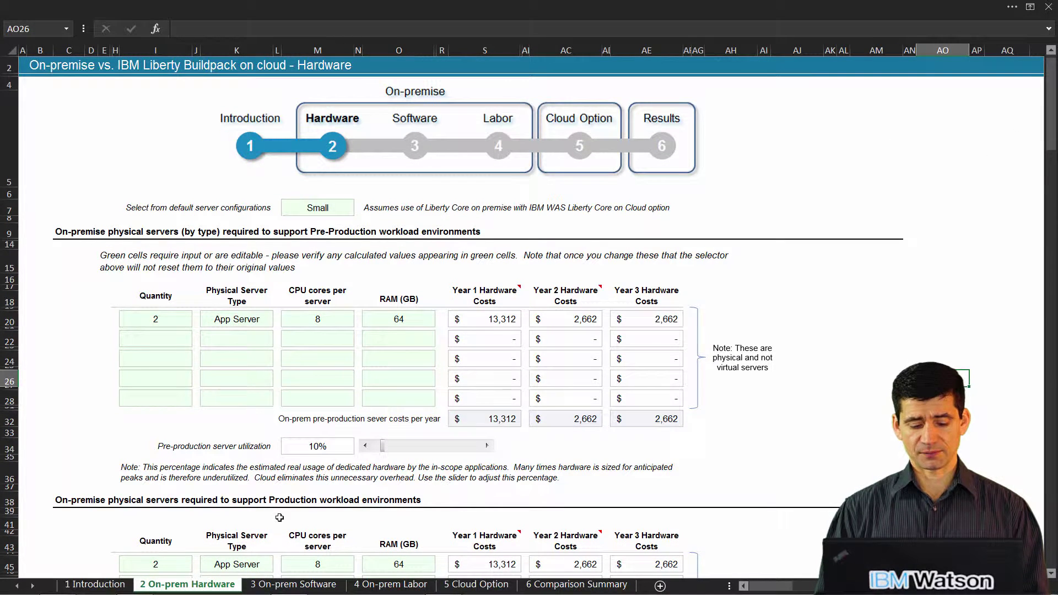
# Set the WAS on-prem product in use to WAS Base in the IBM software assumptions on the 3 On-prem Software sheet.
pyautogui.click(298, 584)
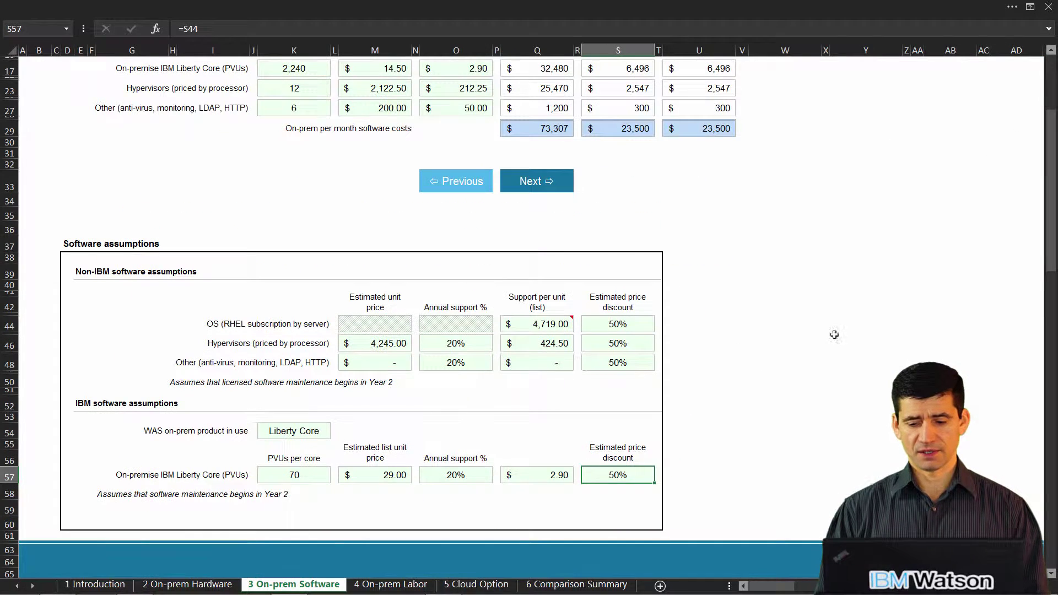
pyautogui.moveTo(1053, 250)
pyautogui.mouseDown()
pyautogui.moveTo(1050, 191)
pyautogui.moveTo(1042, 317)
pyautogui.moveTo(1041, 176)
pyautogui.moveTo(1042, 253)
pyautogui.mouseUp()
pyautogui.click(312, 408)
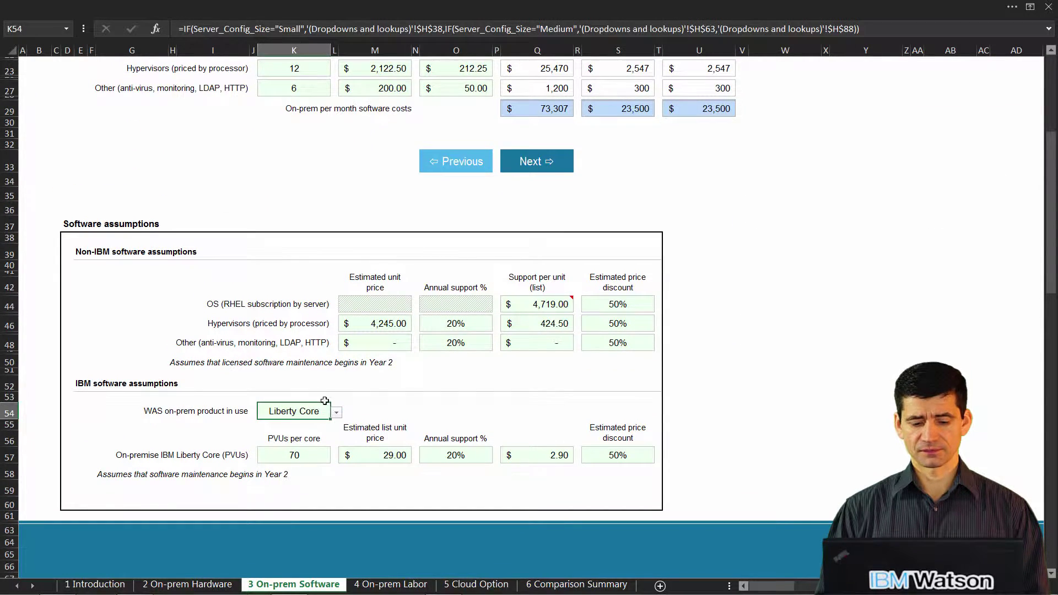
pyautogui.click(337, 412)
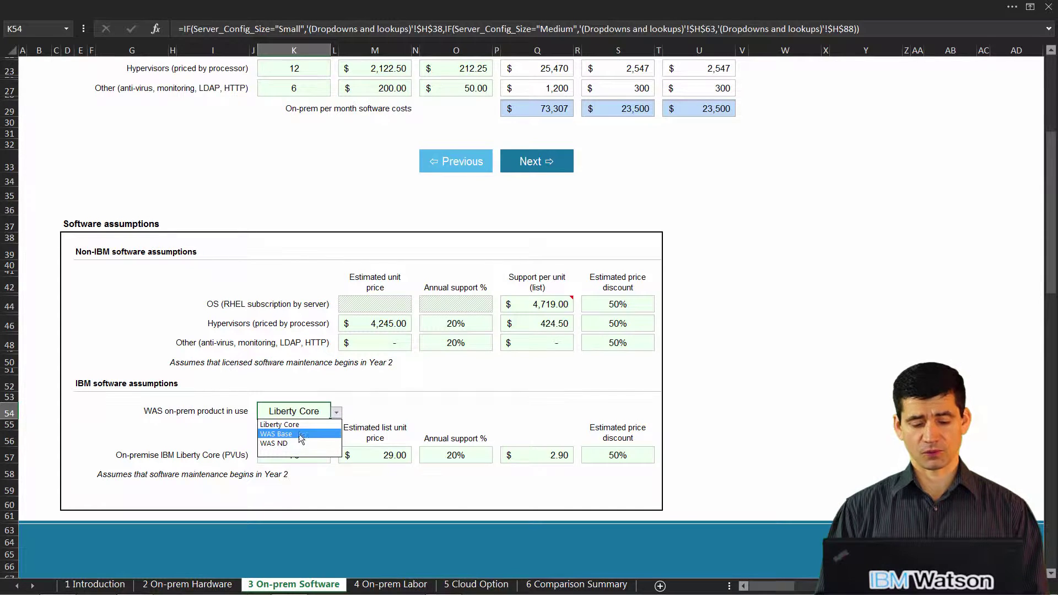
pyautogui.click(298, 426)
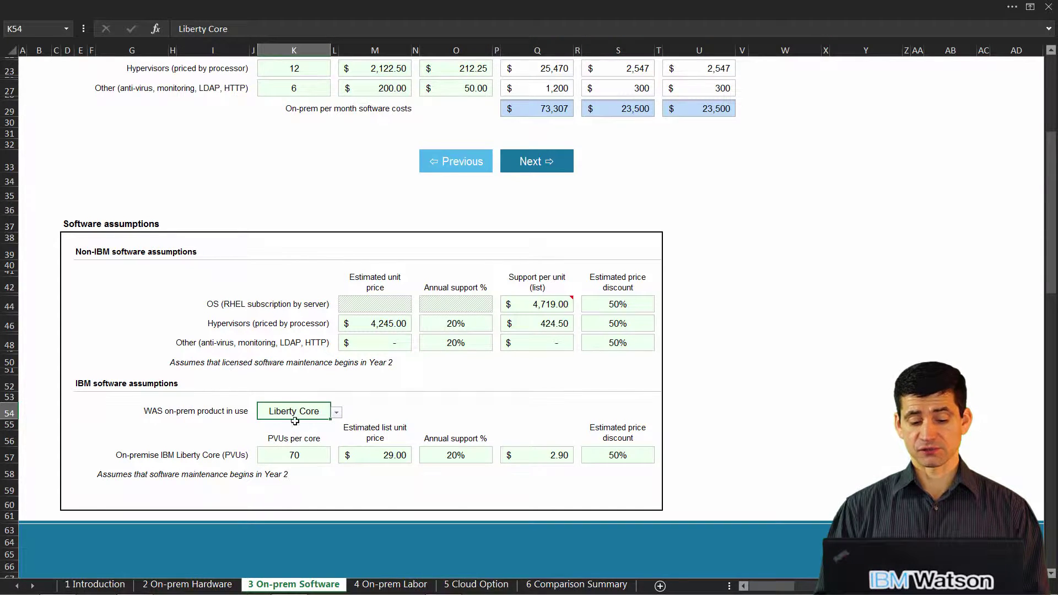
pyautogui.click(337, 412)
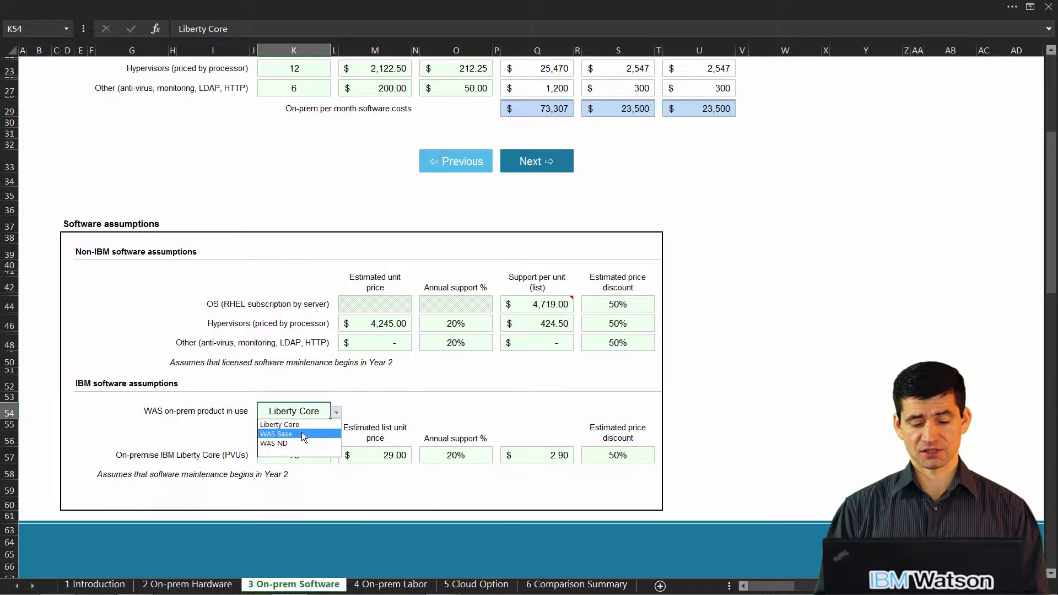
pyautogui.click(302, 434)
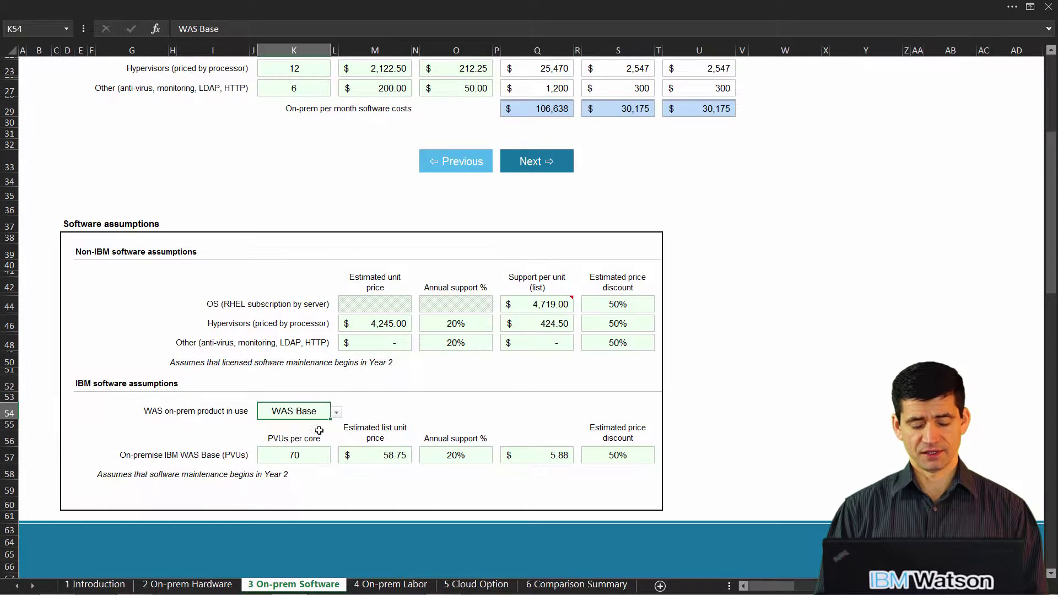
# Set the current level of scripting to Moderate on the 4 On-prem Labor sheet.
pyautogui.click(397, 585)
pyautogui.scroll(10, 269, 231)
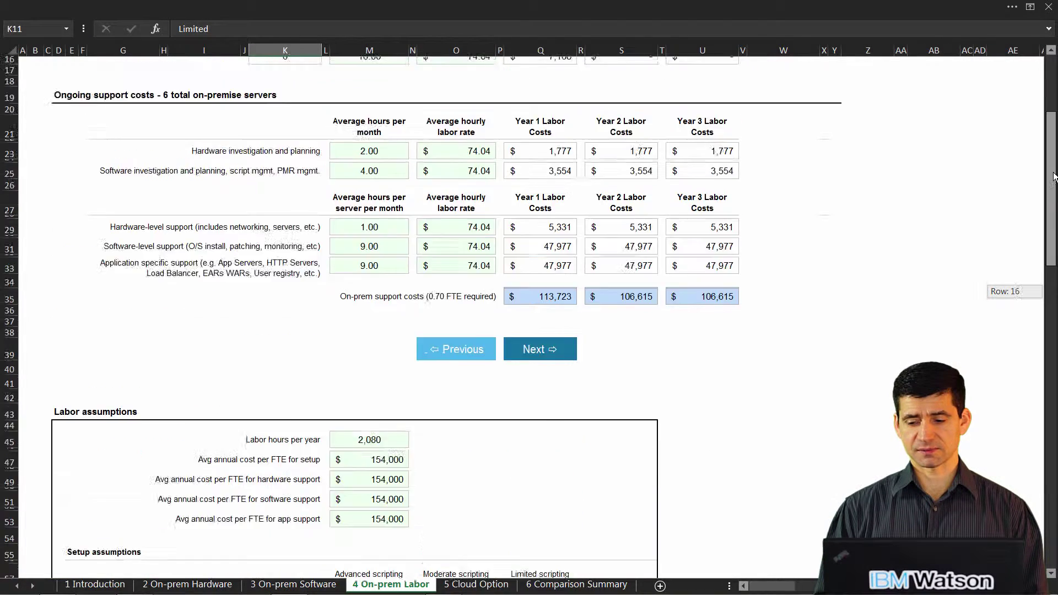
pyautogui.click(328, 269)
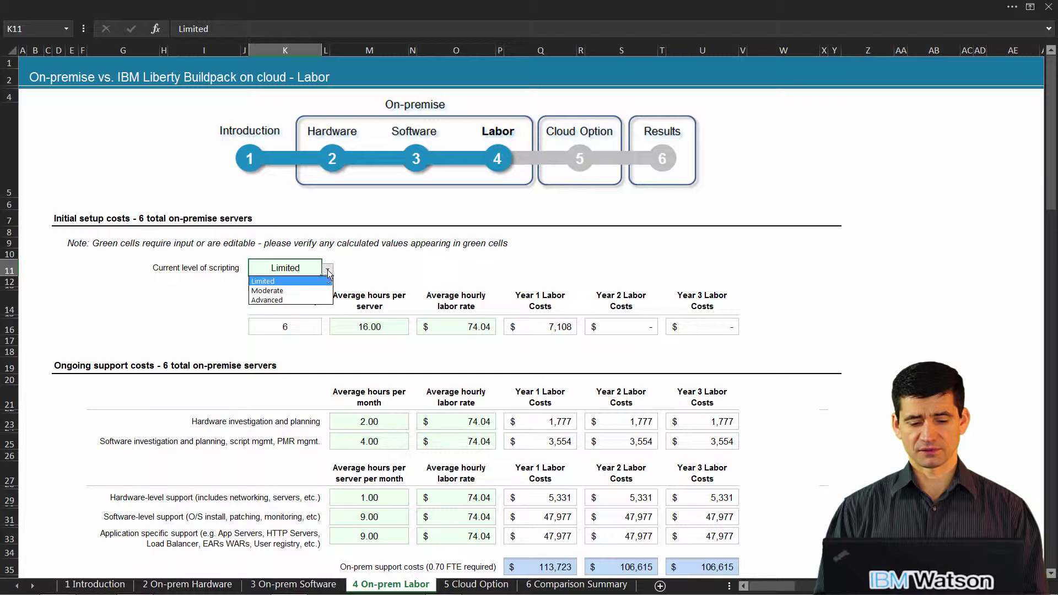
pyautogui.click(299, 292)
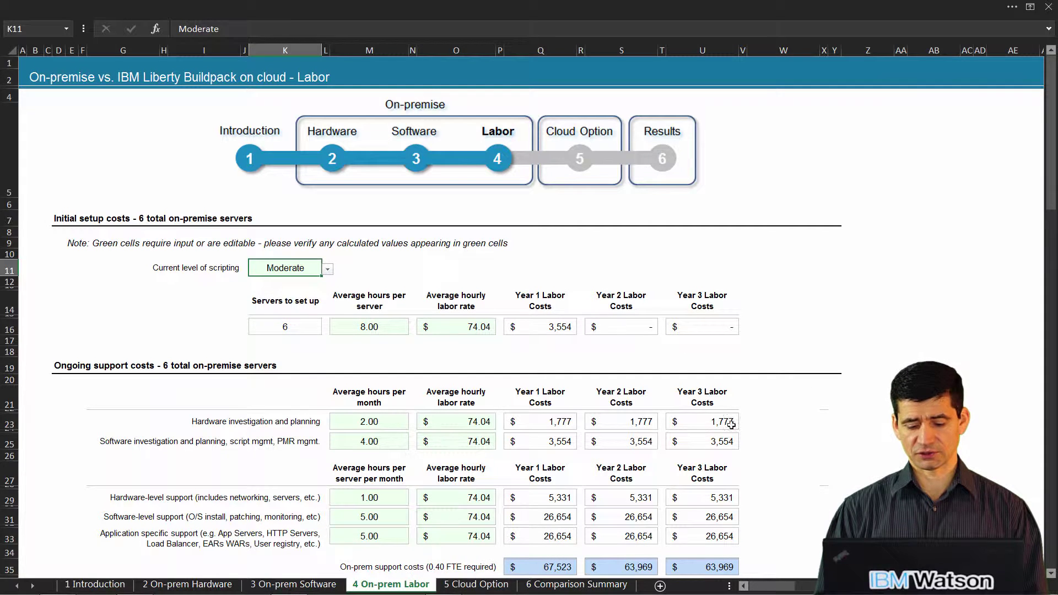
# Set the IBM offering name to IBM WAS Base on Cloud on the 5 Cloud Option sheet and review the comparison summary.
pyautogui.click(504, 585)
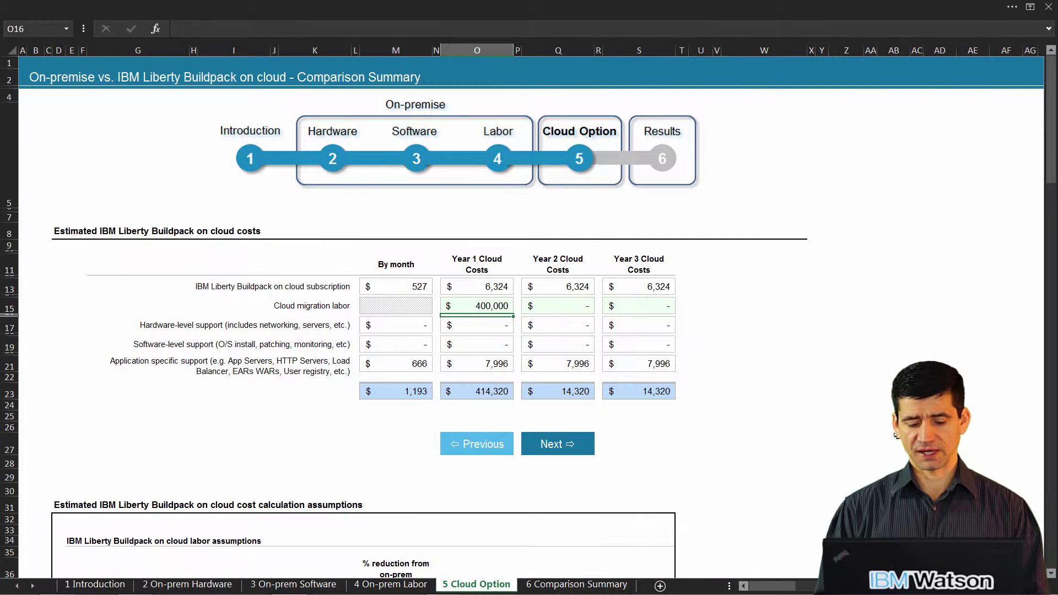
pyautogui.moveTo(1041, 150); pyautogui.dragTo(1043, 267)
pyautogui.click(314, 130)
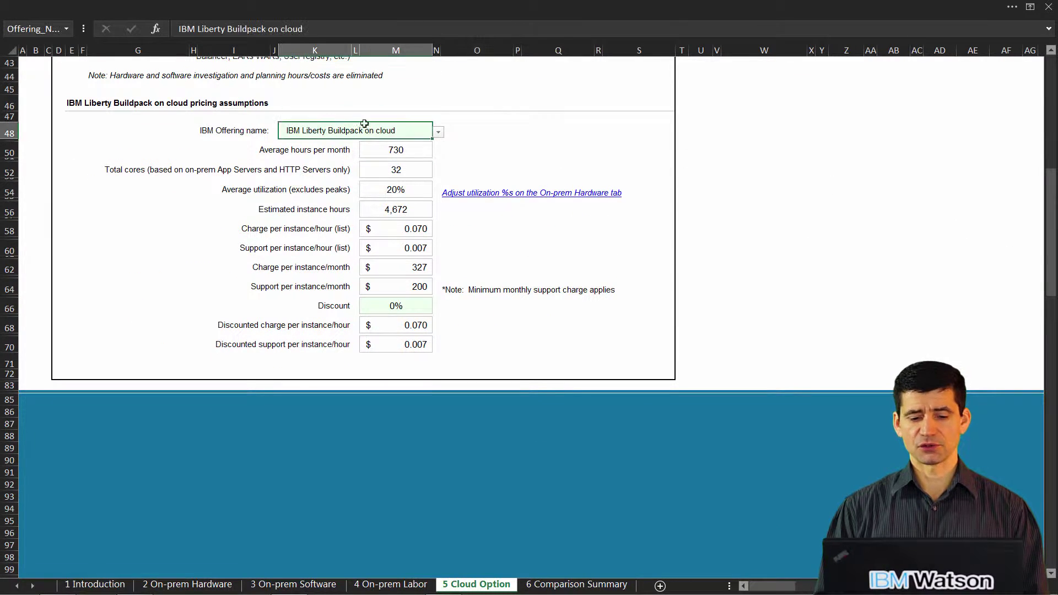
pyautogui.click(438, 132)
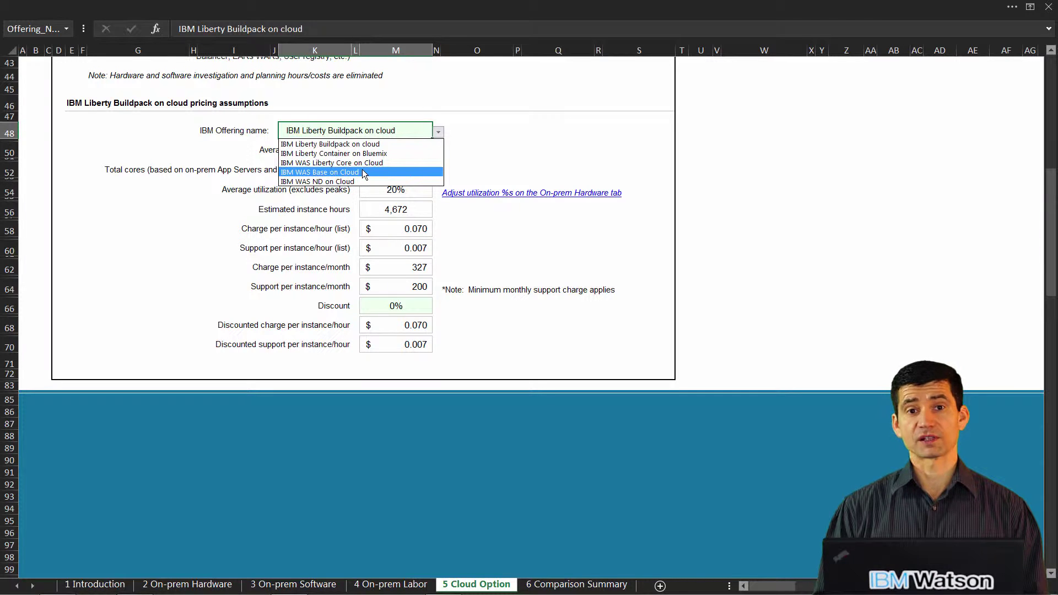
pyautogui.click(362, 171)
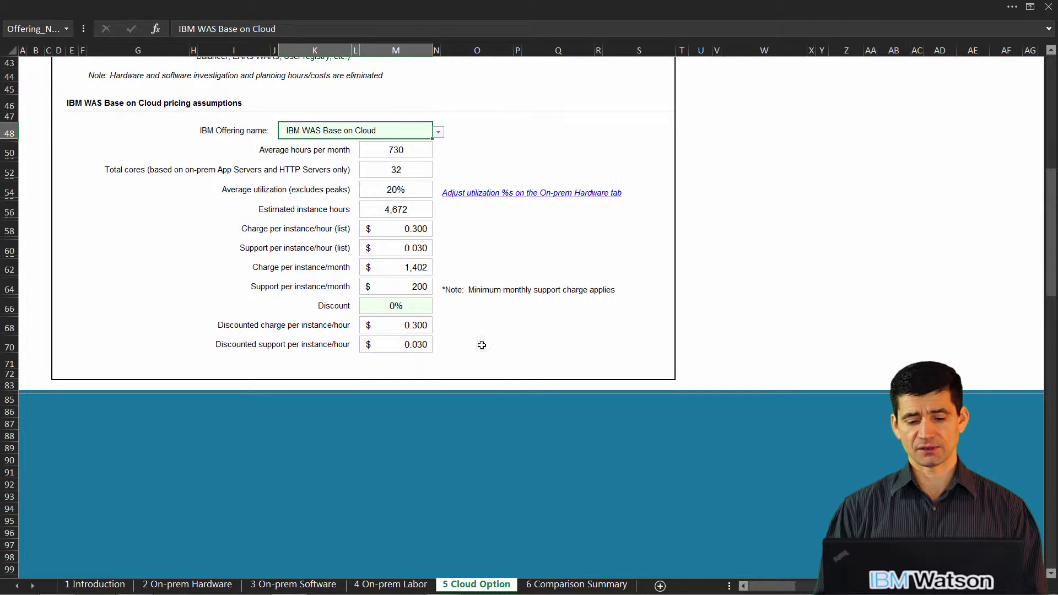
pyautogui.click(573, 585)
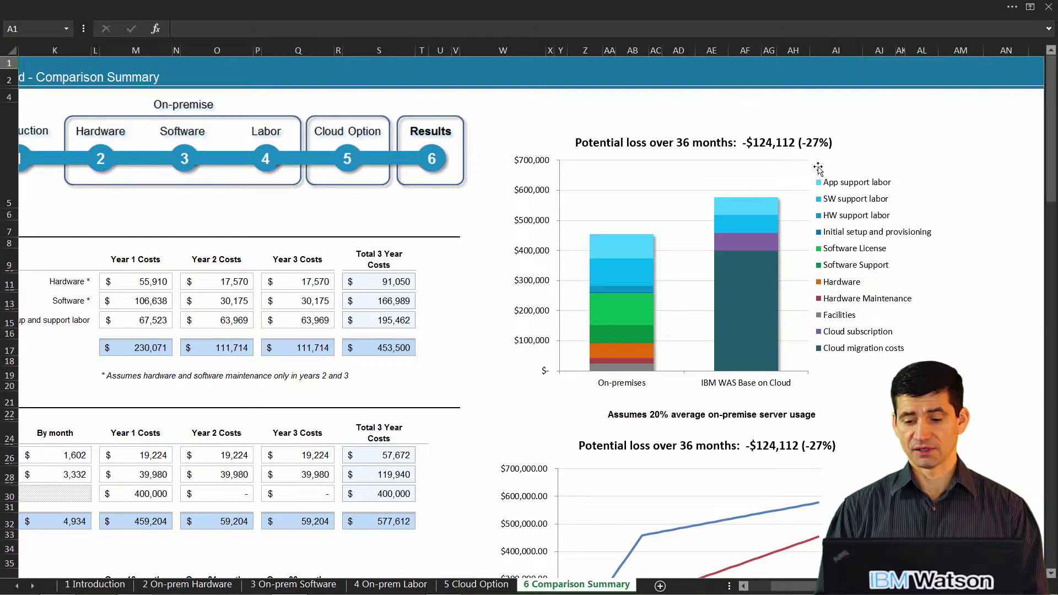